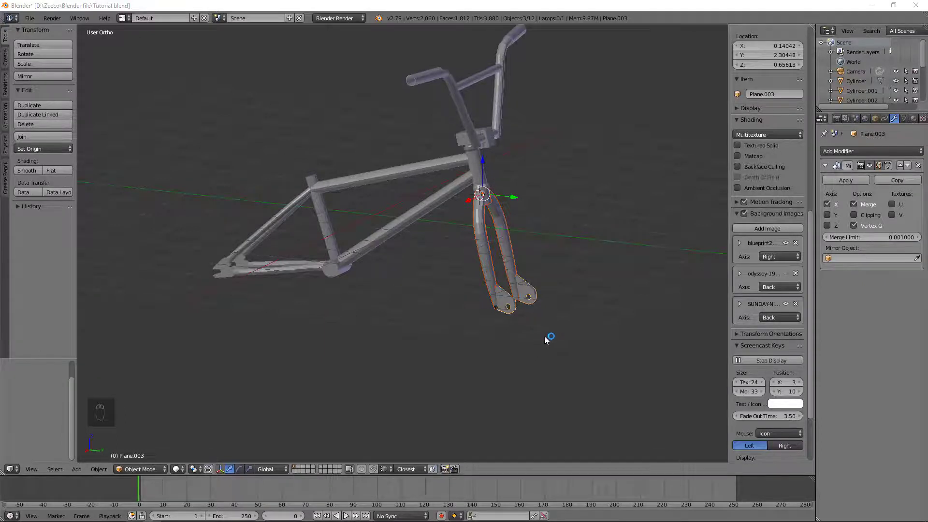
- Delete the lamp and the camera from the scene so only the bike parts remain
middle_drag(555, 338, 597, 326)
scroll(598, 319, down, 5)
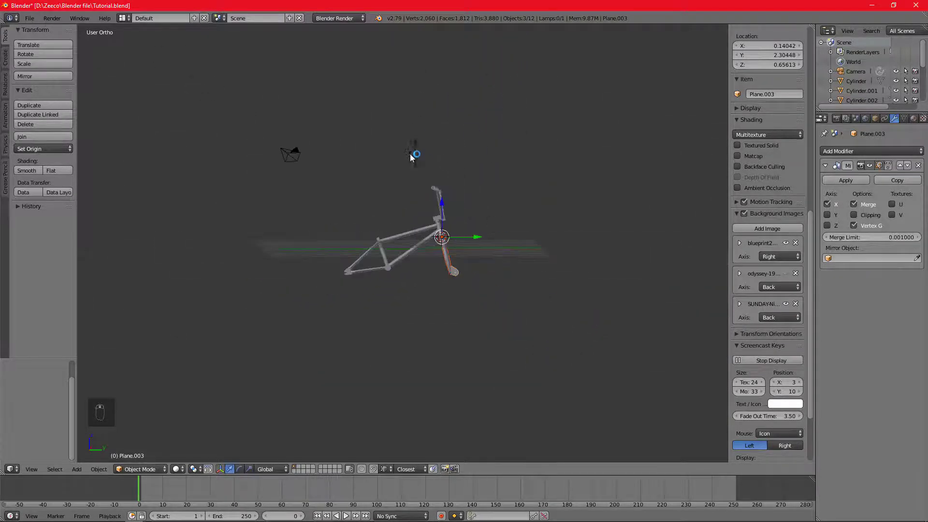
right_click(414, 141)
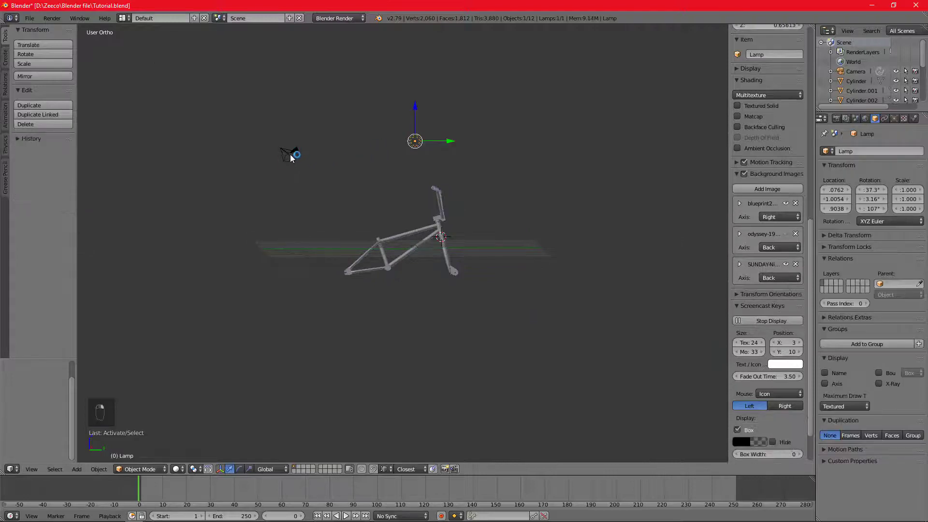
right_click(290, 155)
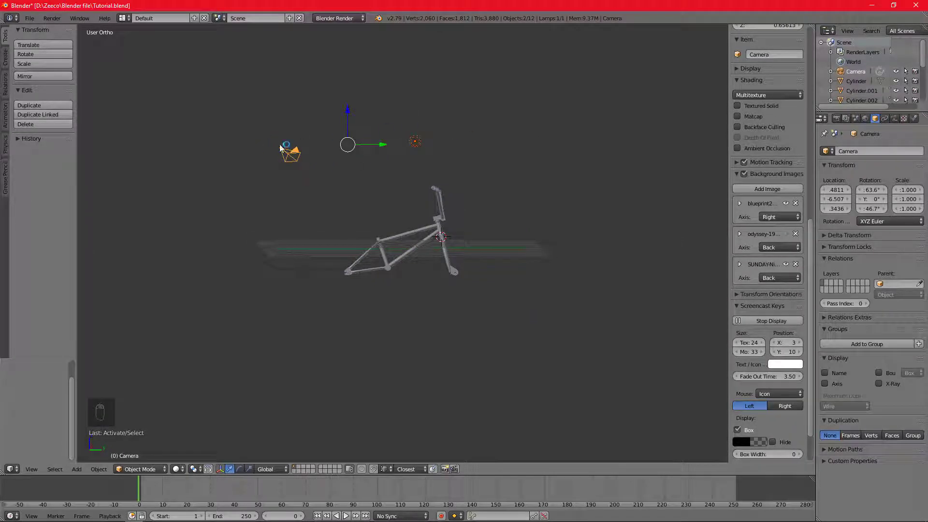
key(x)
click(294, 182)
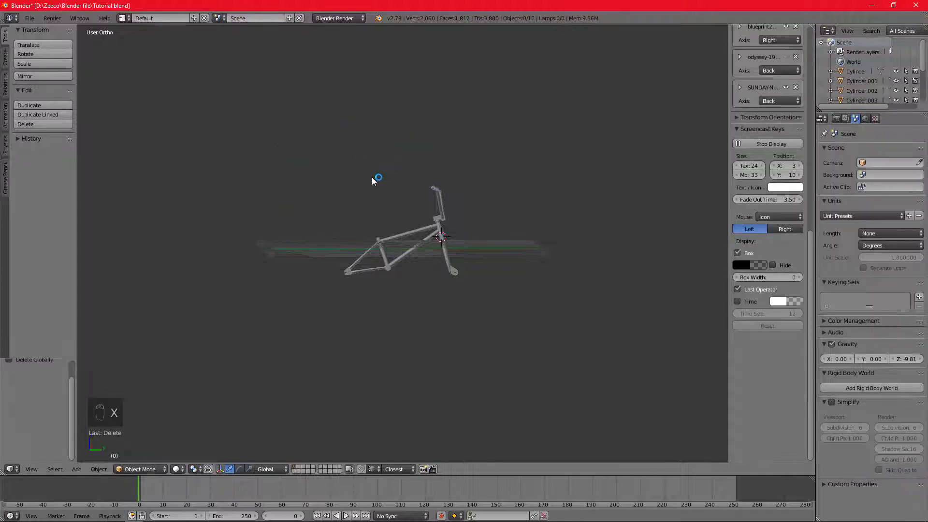
- Copy all the bike parts to the buffer and switch to the Blender 2.90 window
scroll(395, 238, up, 3)
key(a)
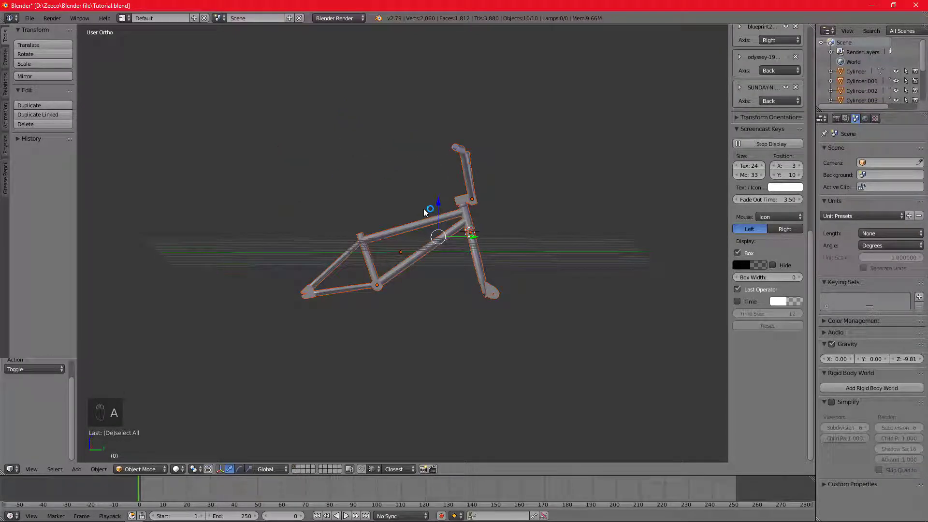
key(ctrl+c)
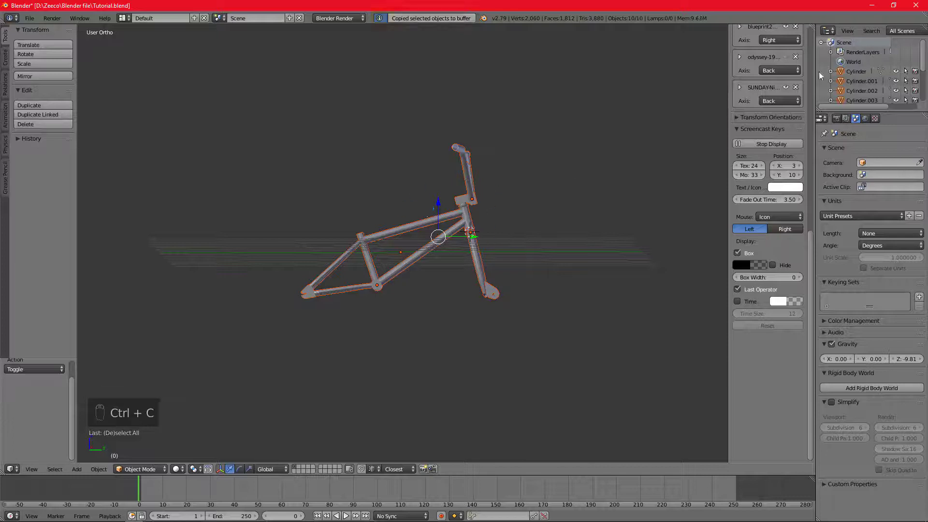
click(872, 6)
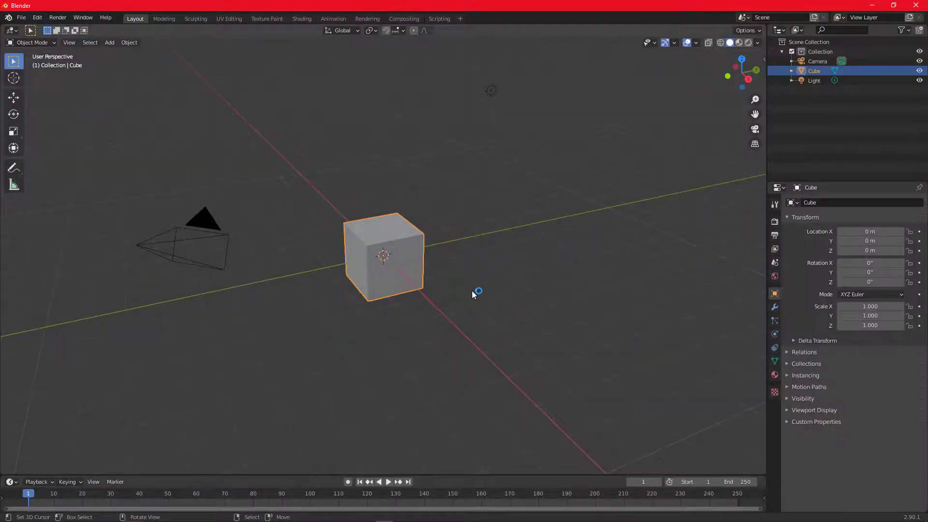
- Delete the default cube, camera and light from the new scene
middle_drag(458, 293, 439, 296)
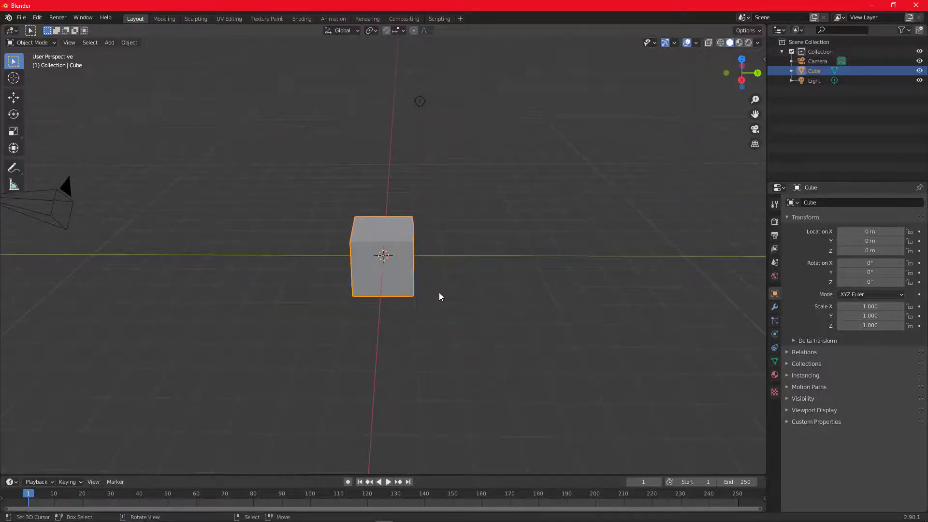
key(a)
scroll(441, 292, down, 2)
key(x)
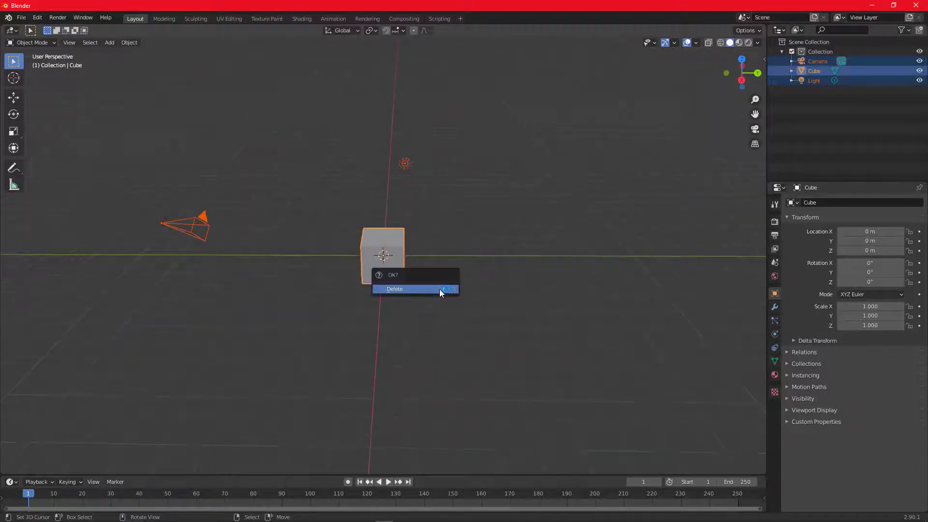
click(440, 290)
- Paste the copied bike frame, fork and handlebar parts into the empty scene
middle_drag(426, 301, 448, 295)
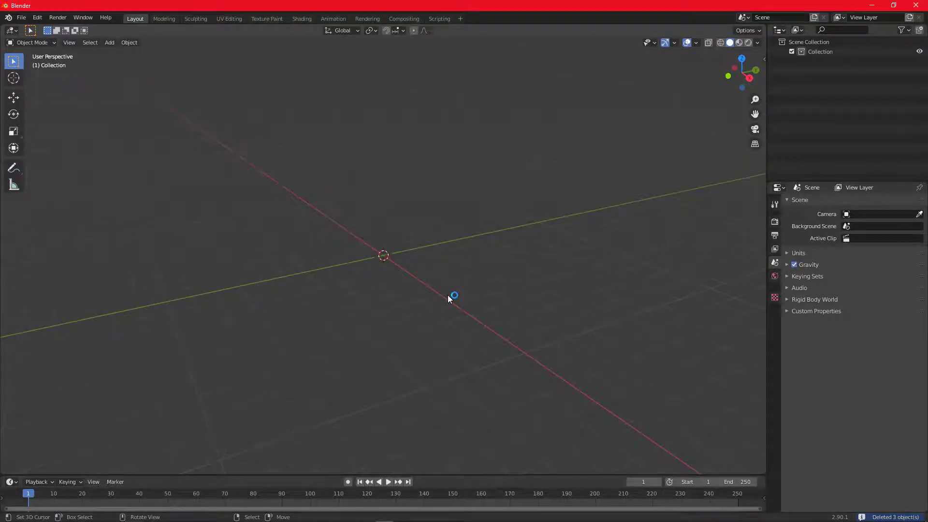
key(ctrl+v)
middle_drag(448, 294, 382, 309)
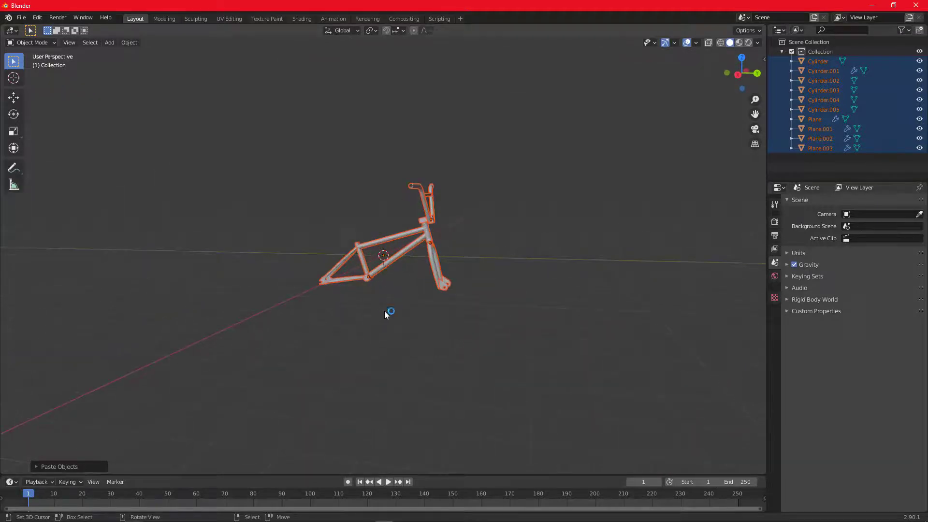
scroll(386, 319, up, 5)
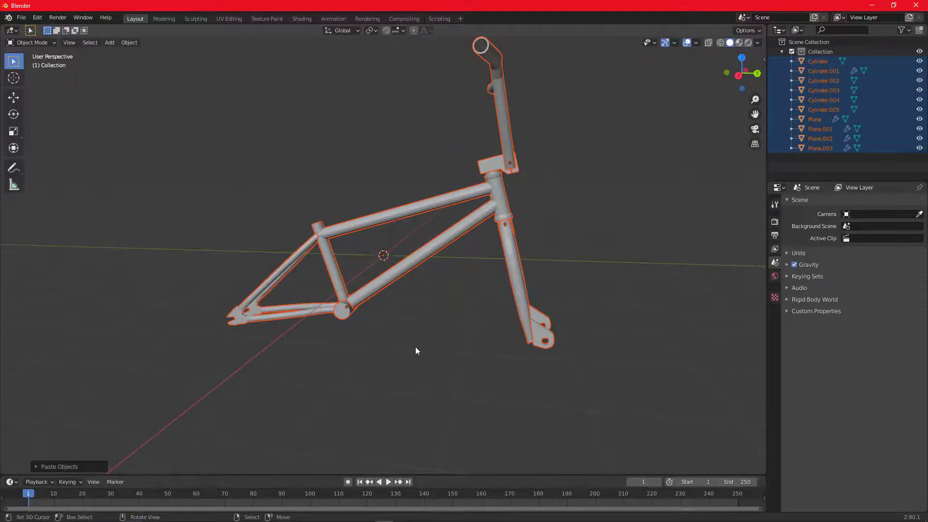
middle_drag(416, 347, 434, 344)
scroll(435, 358, up, 3)
scroll(440, 341, down, 5)
scroll(437, 345, up, 2)
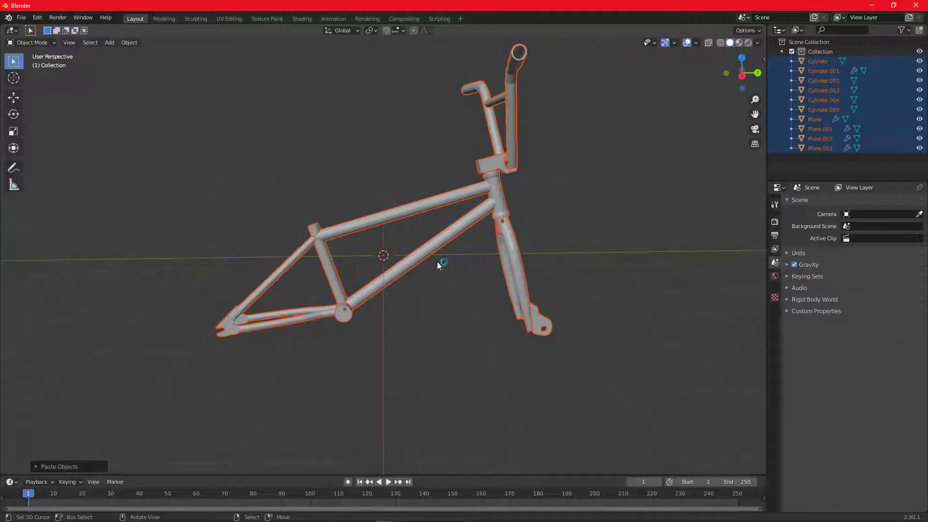
- Set the viewport to the right orthographic view with the whole bike frame in sight
key(KP_3)
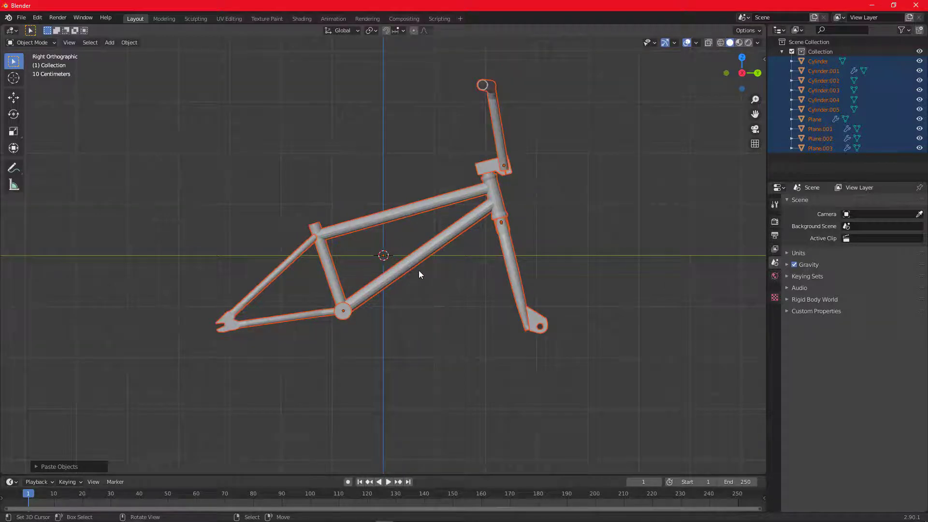
scroll(399, 303, up, 3)
scroll(404, 295, down, 2)
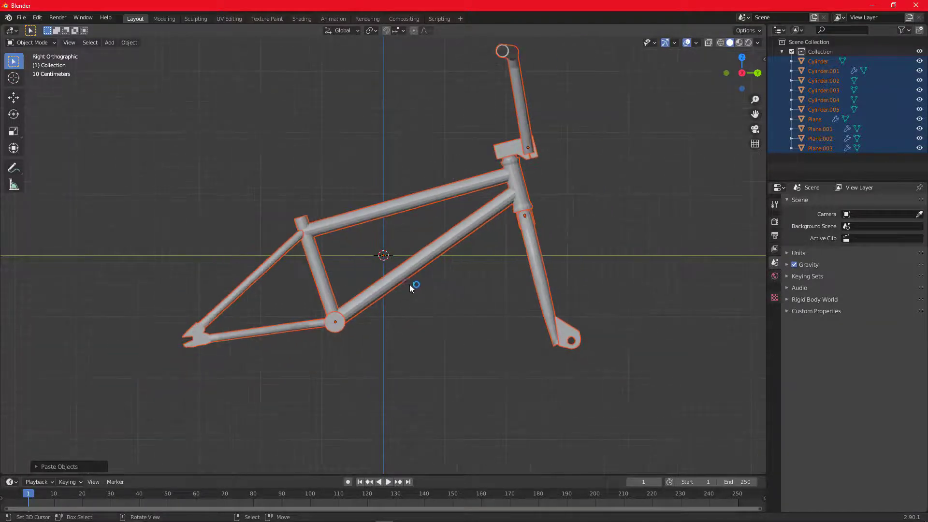
scroll(408, 296, up, 1)
scroll(410, 297, down, 4)
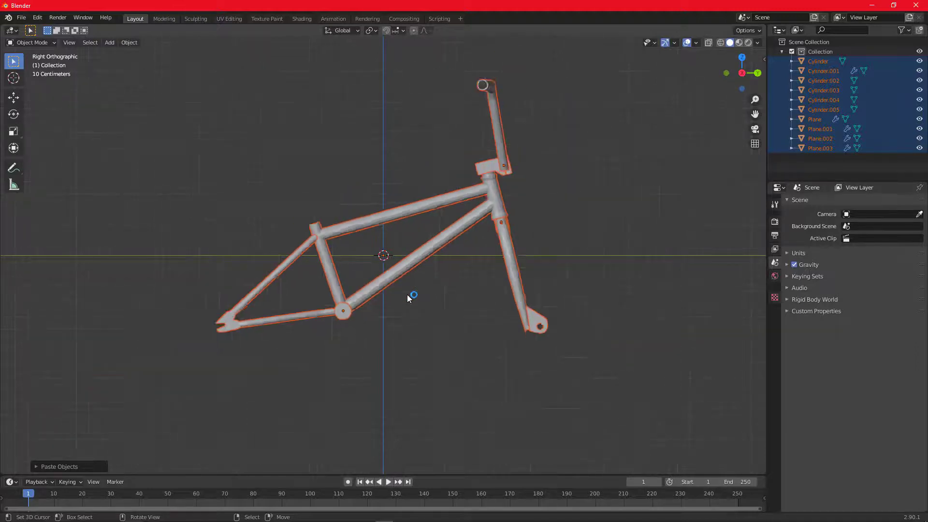
scroll(411, 297, up, 2)
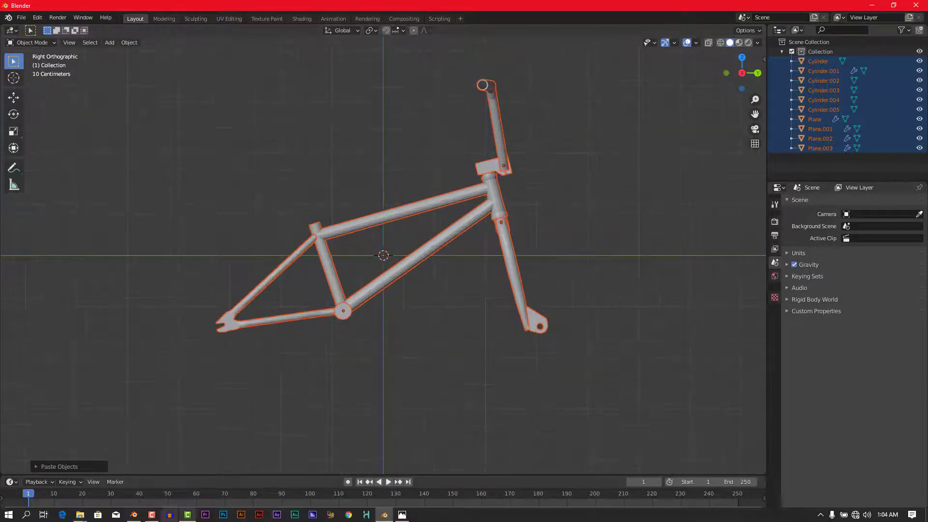
- Switch to the Blender 2.79 window and quit it without saving the changes to Tutorial.blend
click(133, 516)
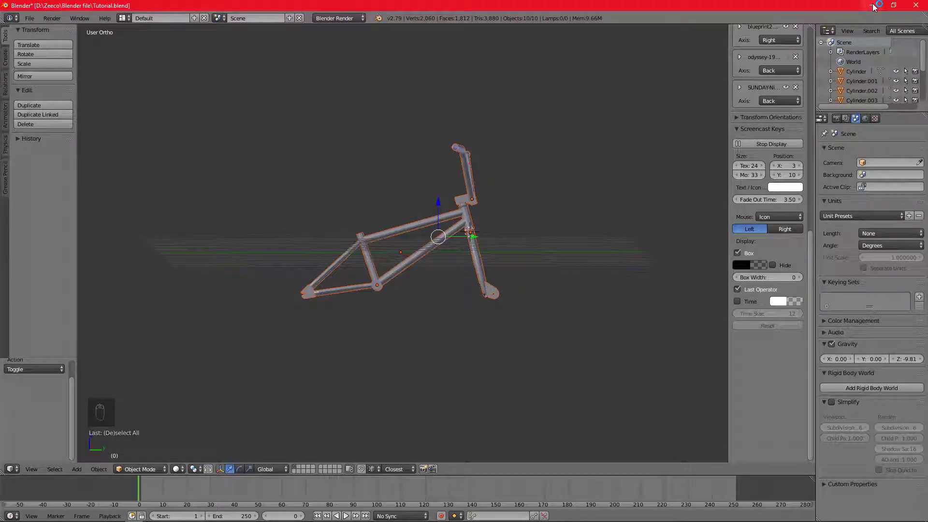
click(917, 5)
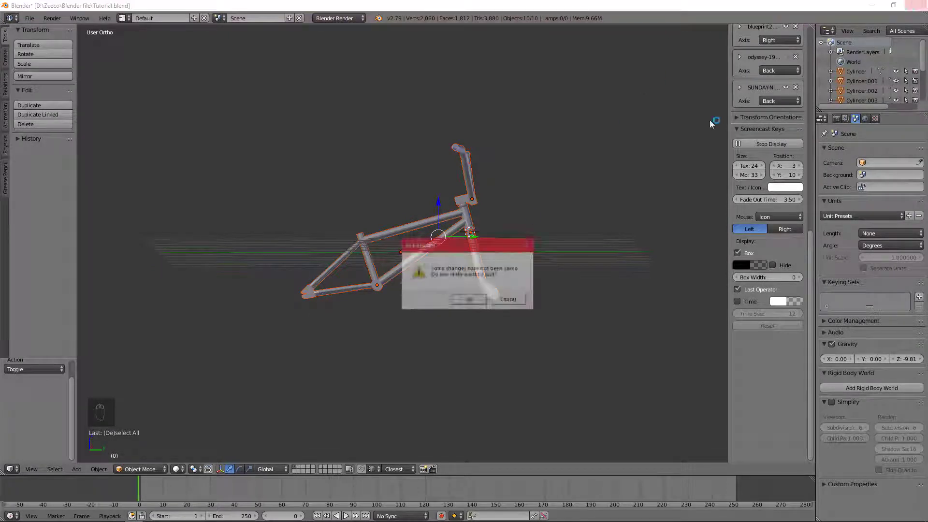
click(470, 299)
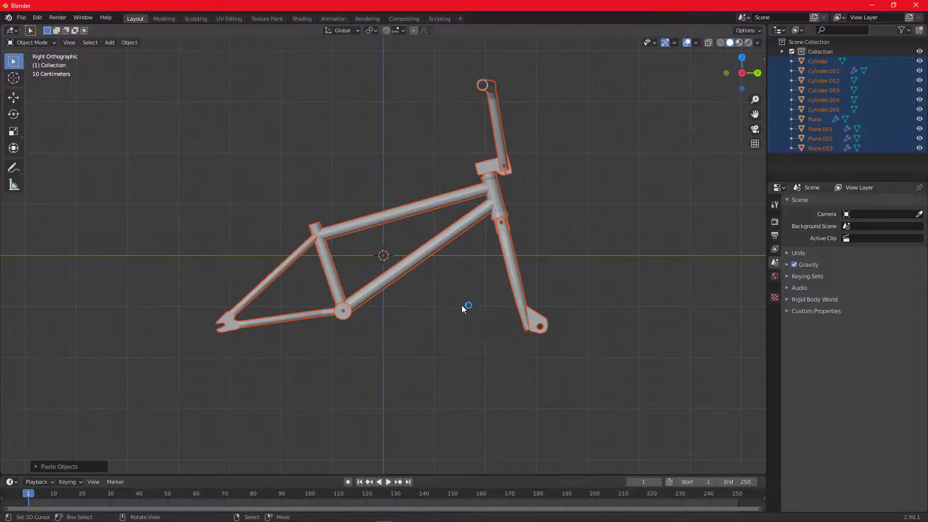
- Add the side photo of the complete BMX bike from the BMX Bike references as a background image aligned to the view
scroll(457, 306, up, 1)
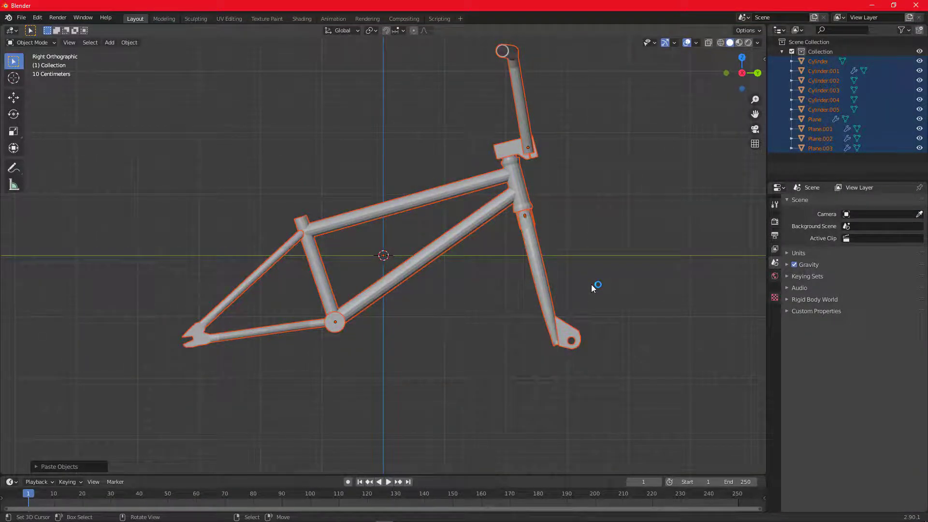
key(shift+a)
key(Escape)
key(shift+a)
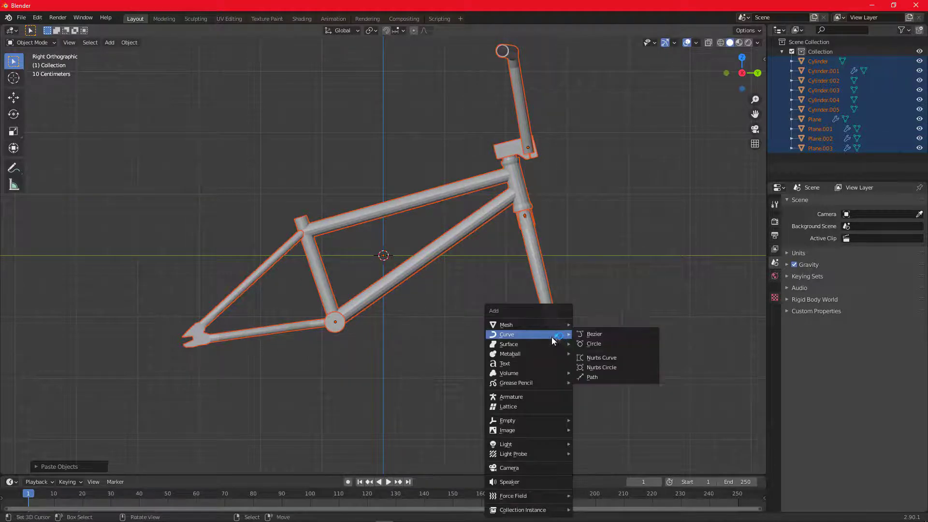
mouse_move(534, 430)
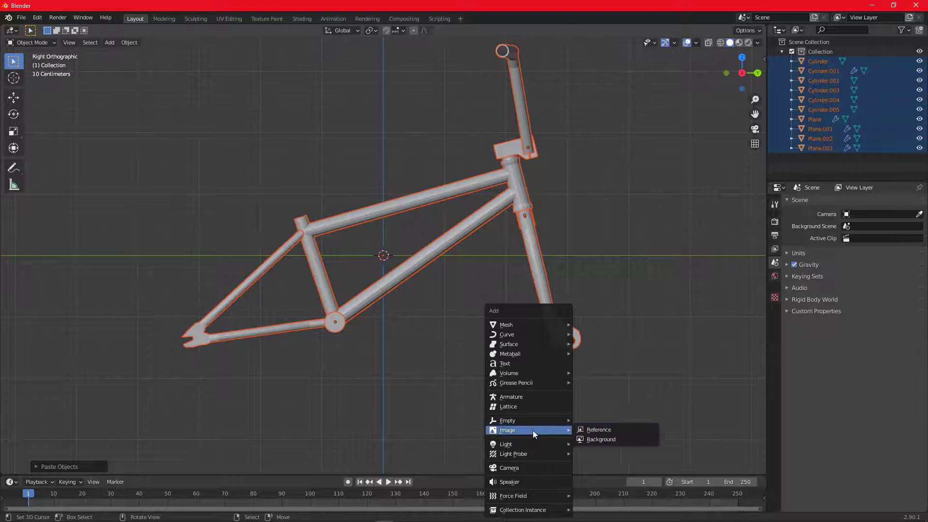
click(605, 440)
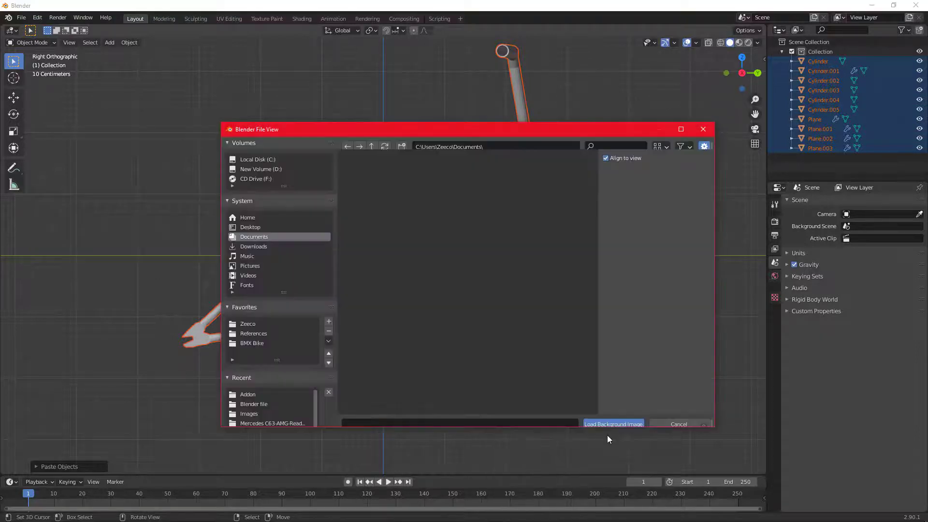
click(251, 343)
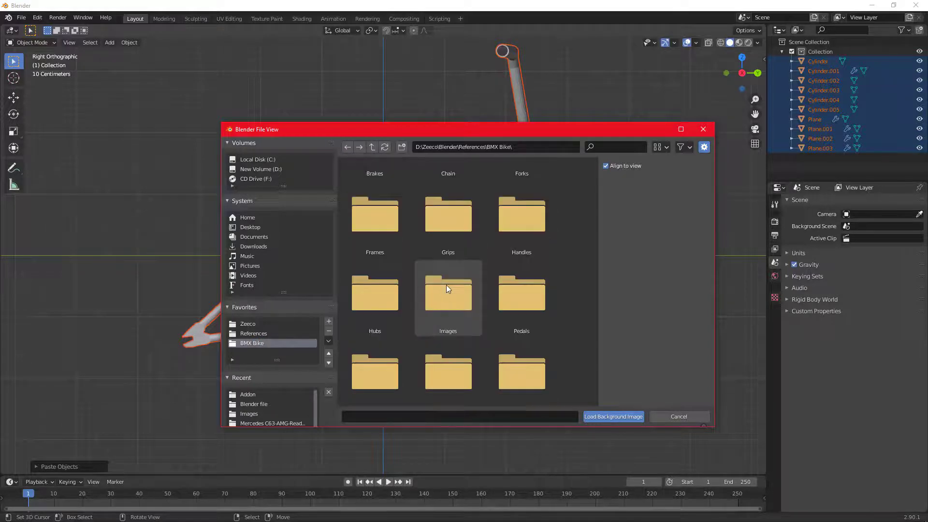
double_click(447, 349)
double_click(380, 265)
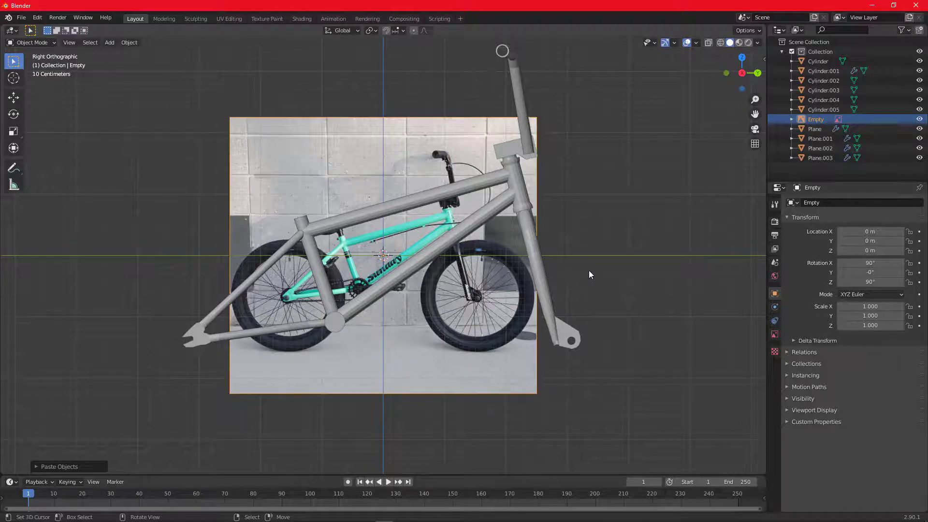
- Scale the background image uniformly to about 2.003 so the photographed bike matches the modelled frame
key(s)
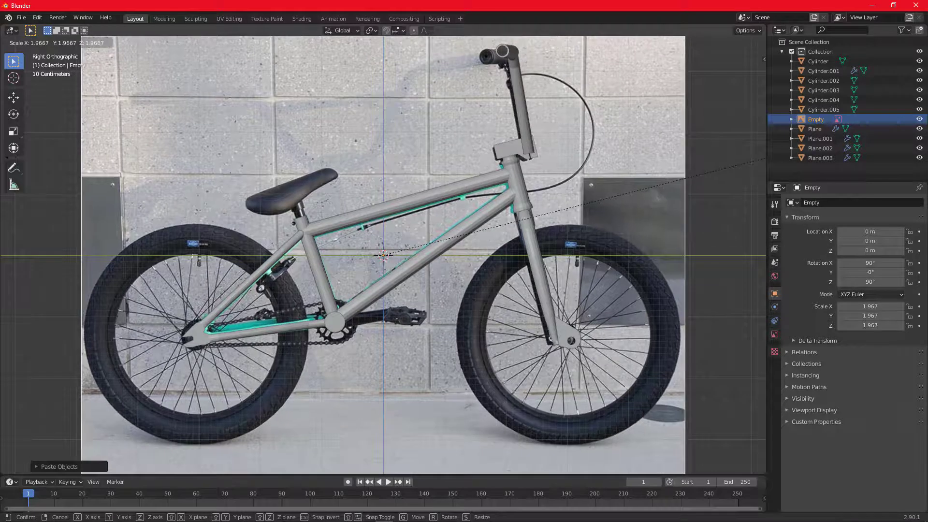
key(Return)
scroll(365, 307, up, 3)
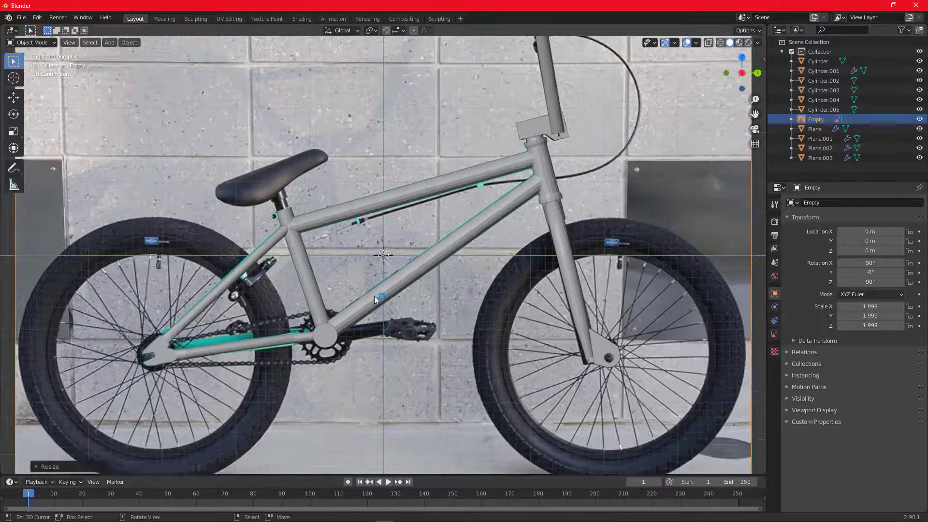
key(s)
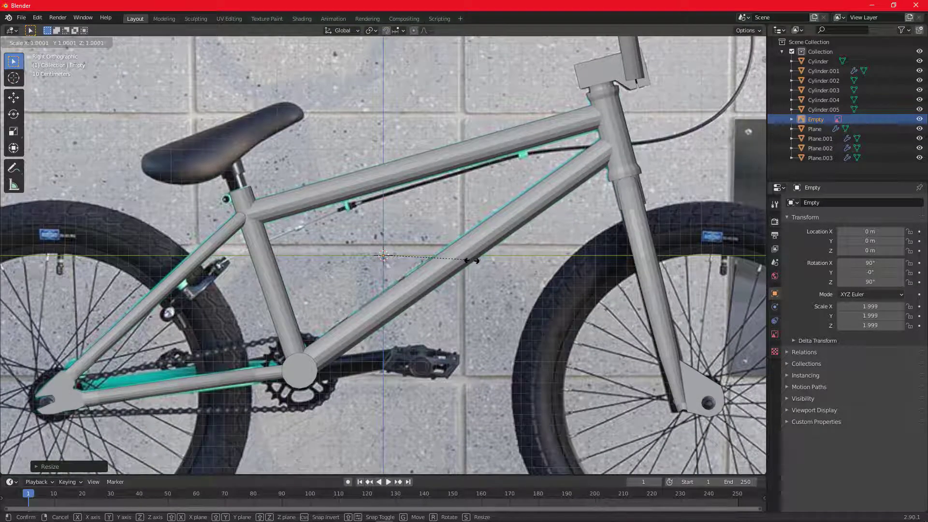
click(473, 259)
scroll(474, 259, down, 3)
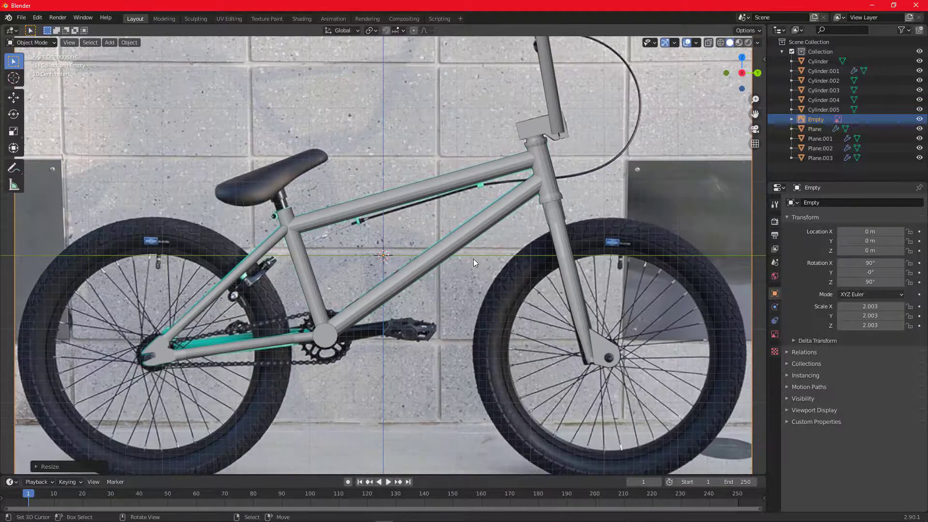
- Split the 3D viewport vertically into two side-by-side views of the bike
shift+middle_drag(508, 265, 619, 296)
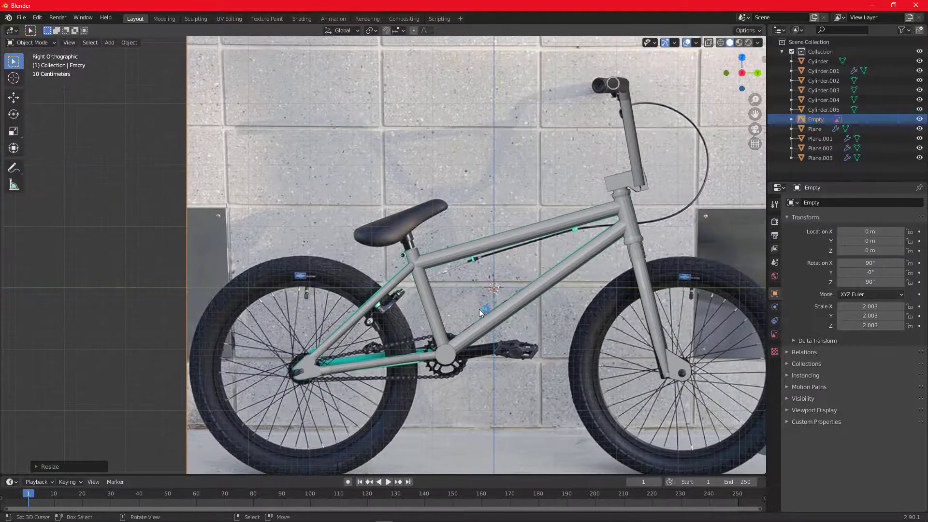
scroll(479, 310, up, 3)
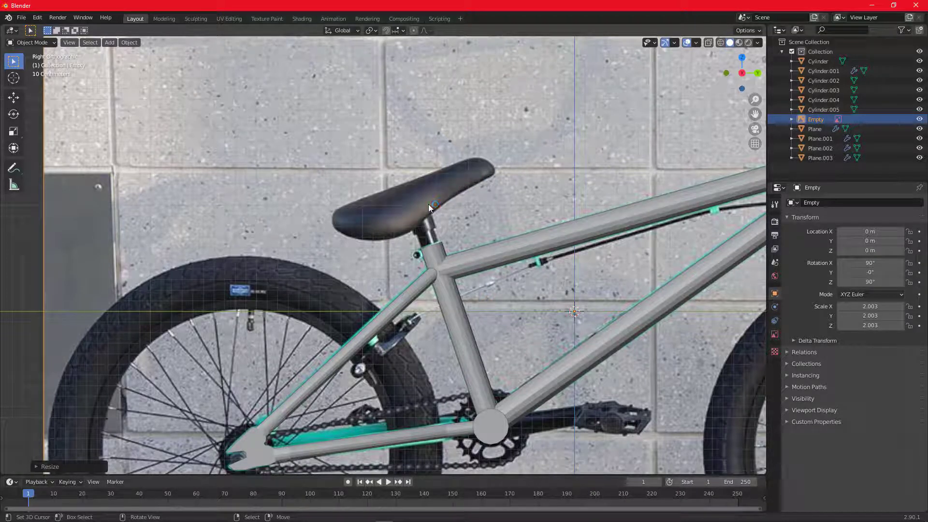
shift+middle_drag(423, 205, 396, 176)
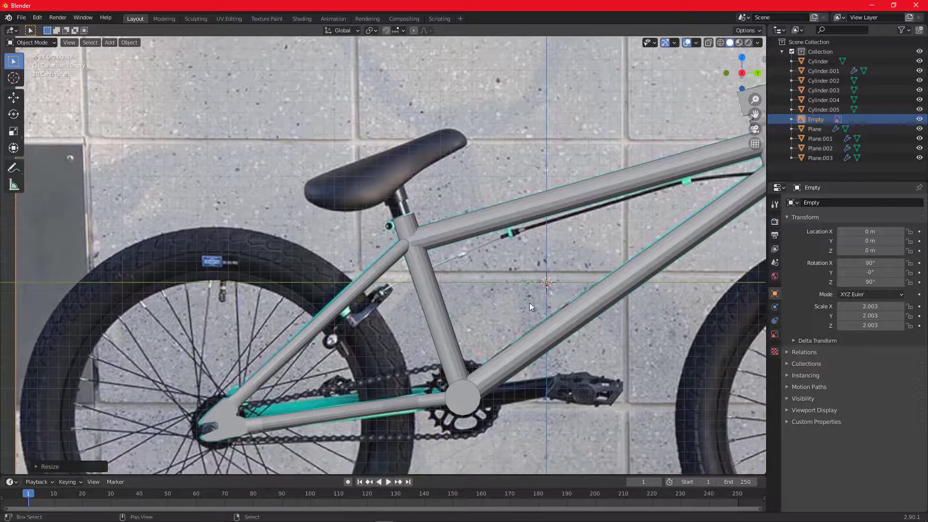
shift+middle_drag(529, 302, 457, 232)
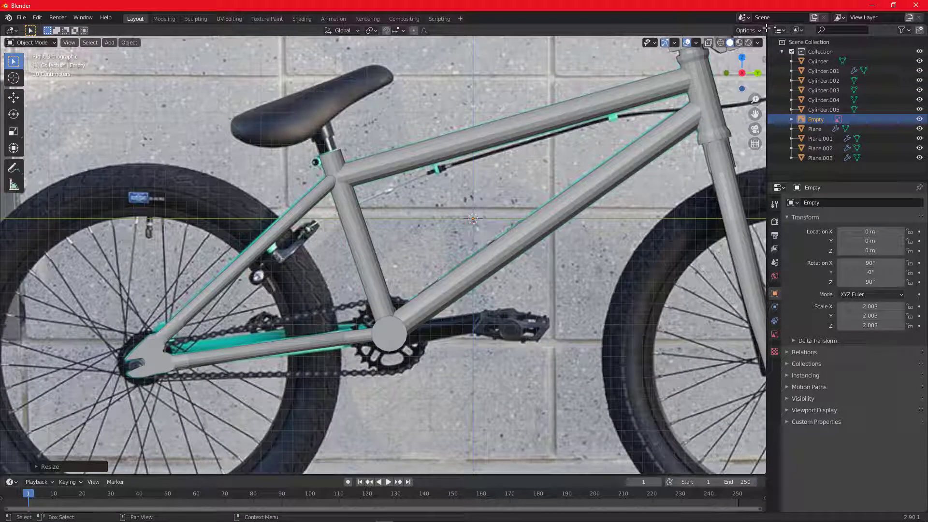
drag(766, 29, 424, 57)
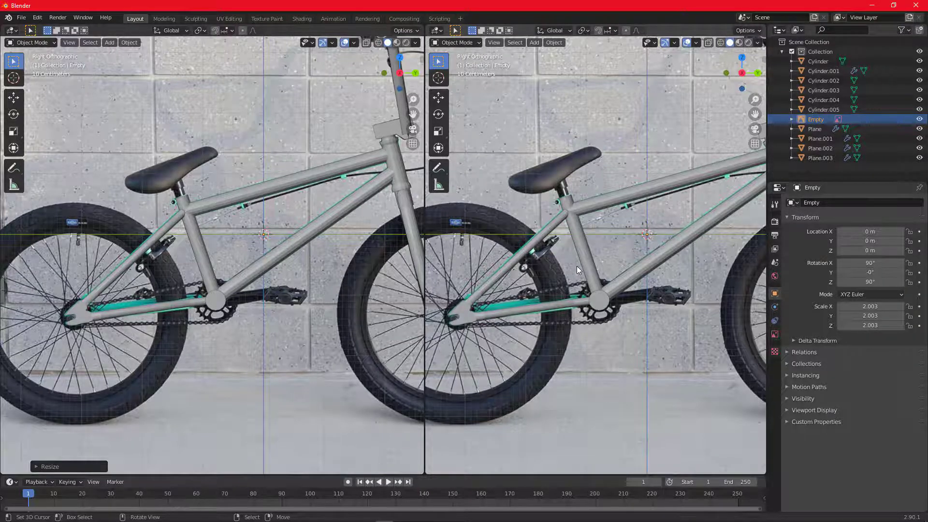
- Set the second viewport to the top view and hide every object in the scene
key(KP_7)
scroll(637, 225, down, 3)
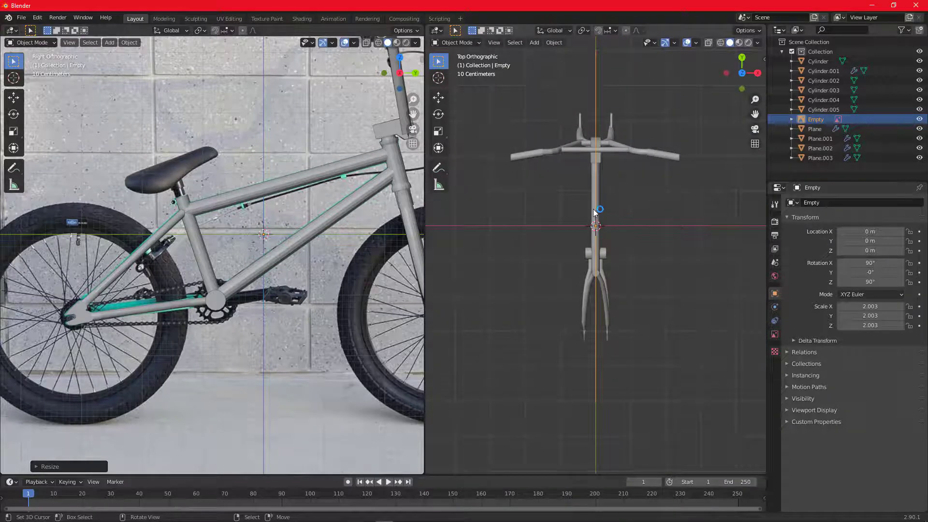
key(a)
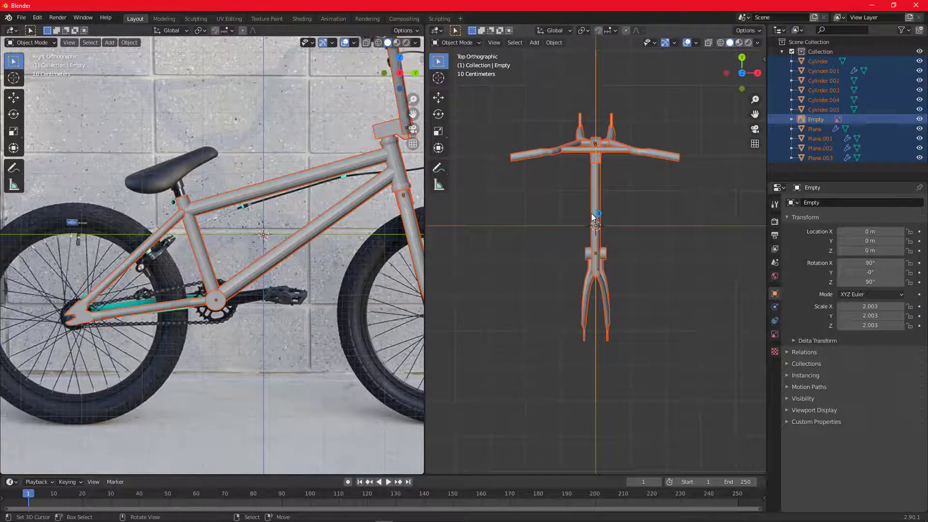
key(h)
shift+scroll(578, 231, down, 2)
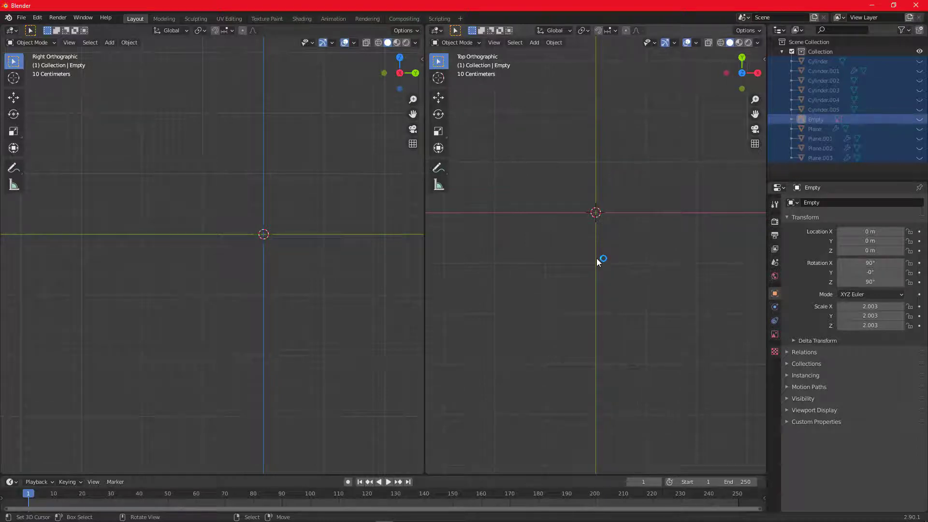
- Add the top-down photo of the purple camouflage seat from the BMX Bike Seating folder as a background image aligned to the top view
key(shift+a)
mouse_move(596, 258)
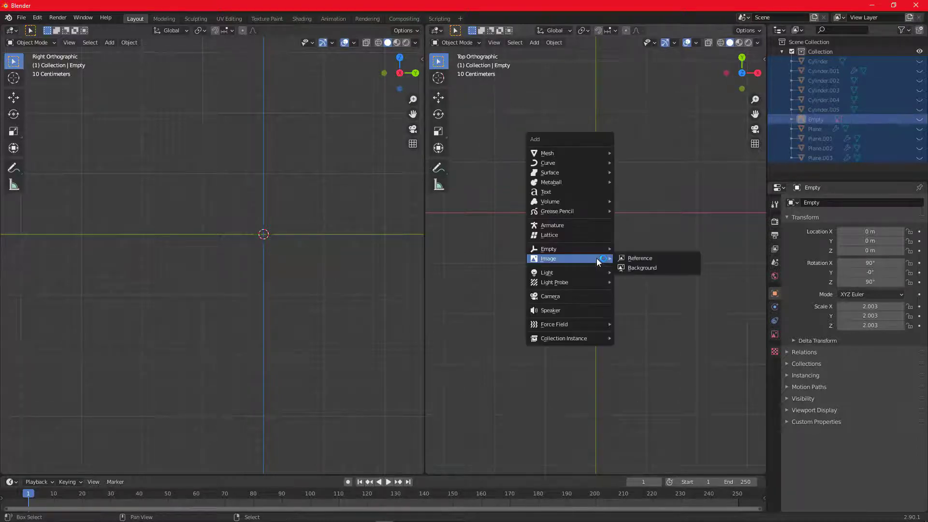
click(634, 268)
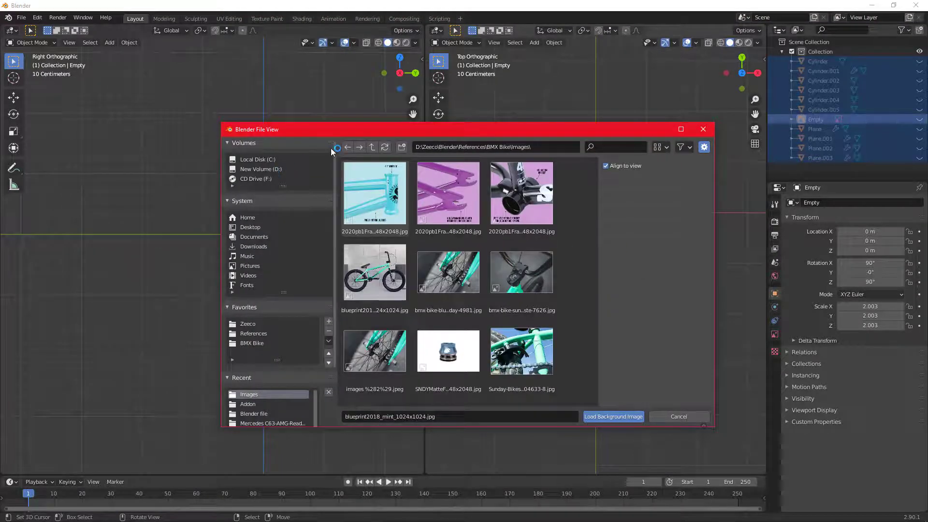
click(253, 345)
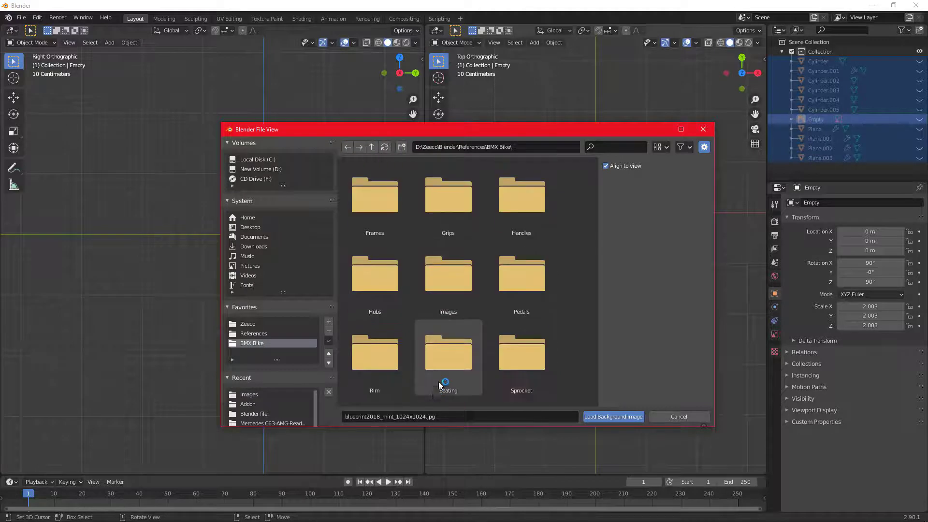
scroll(442, 382, down, 2)
double_click(454, 314)
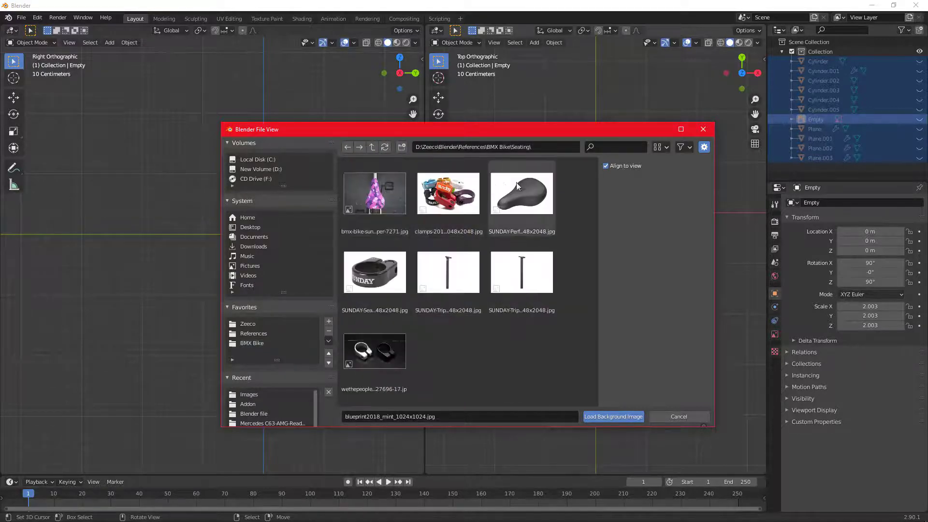
double_click(381, 205)
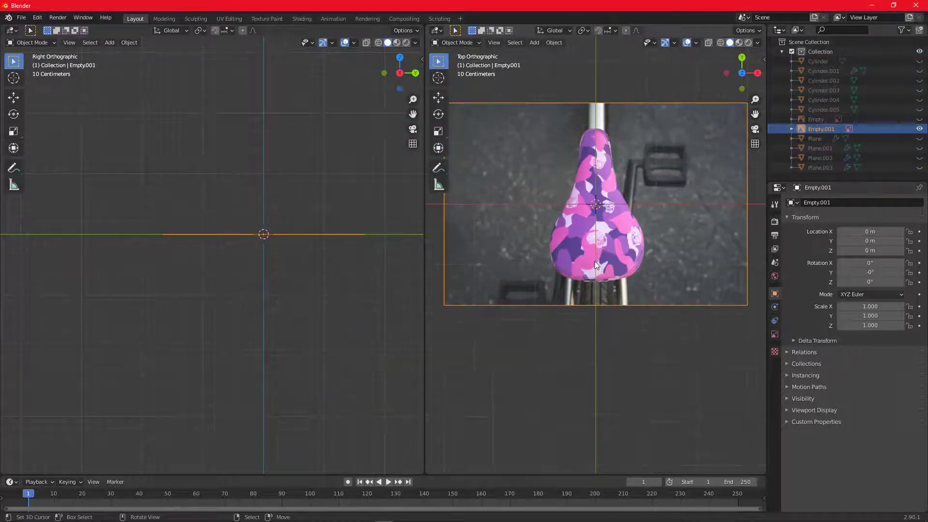
- Widen the top-view viewport and frame the seat photo in it
middle_drag(600, 248, 613, 351)
key(KP_7)
drag(766, 212, 803, 212)
scroll(654, 269, up, 5)
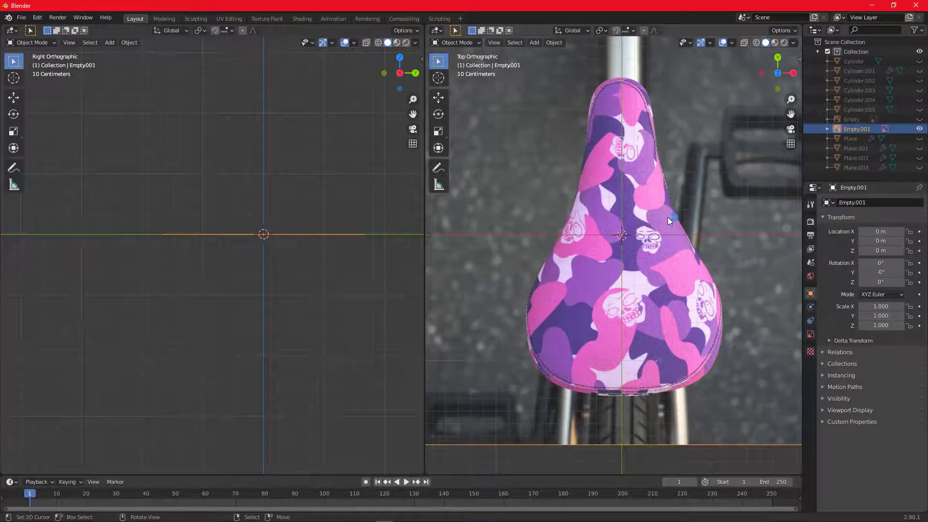
shift+middle_drag(650, 221, 634, 203)
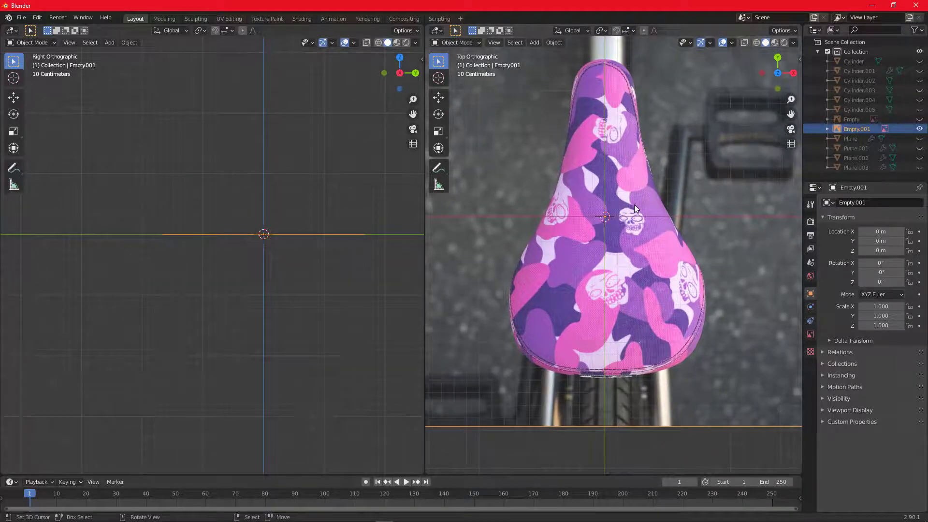
- Add a plane mesh over the seat image and switch the top view to wireframe shading
key(shift+a)
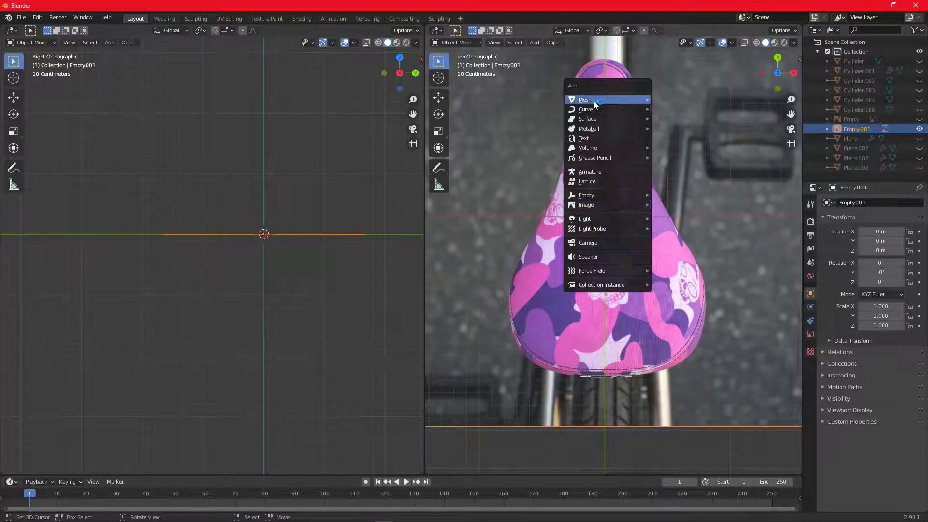
mouse_move(593, 100)
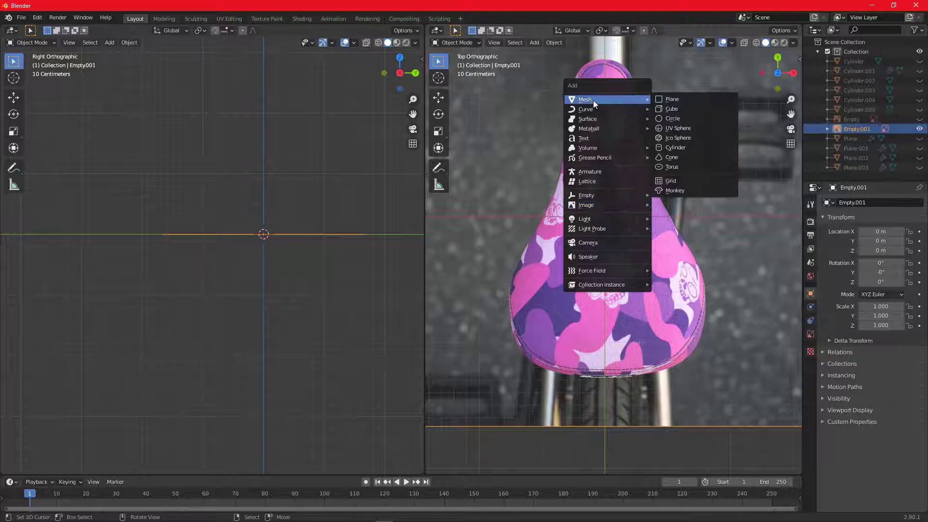
click(675, 100)
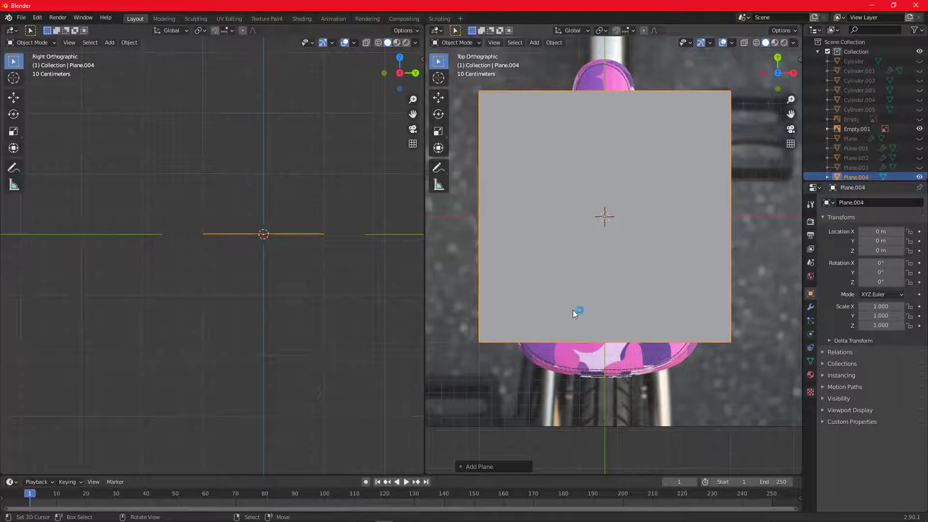
key(z)
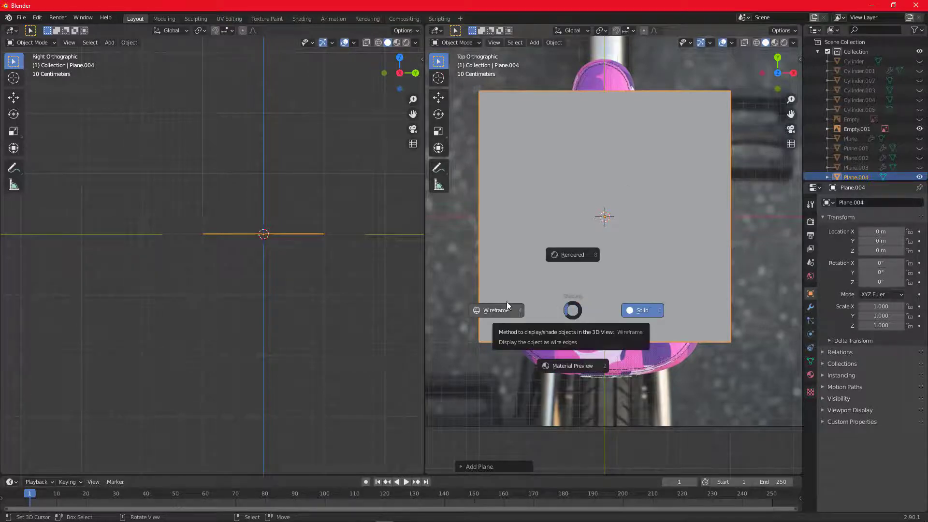
click(508, 310)
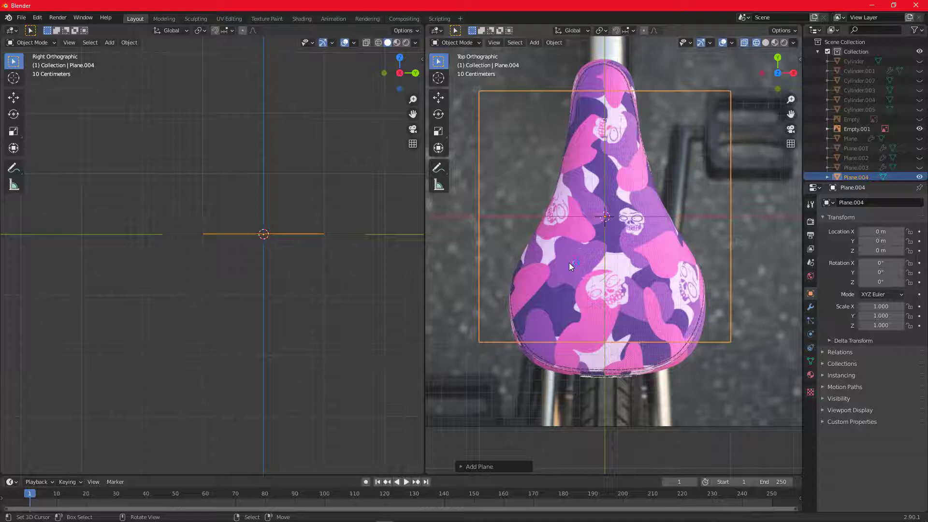
- Edge-slide the plane's rear edge out to the back end of the seat in Edit Mode
key(Tab)
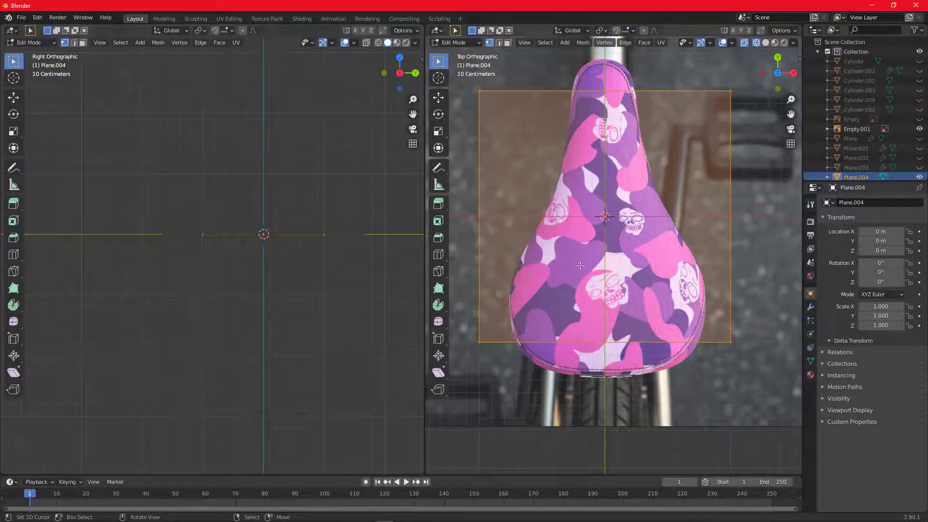
click(490, 344)
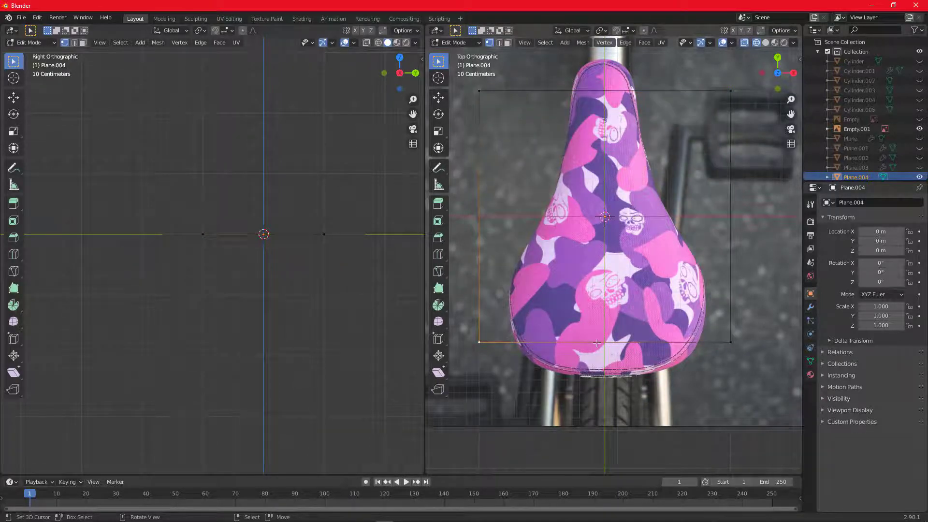
shift+click(729, 342)
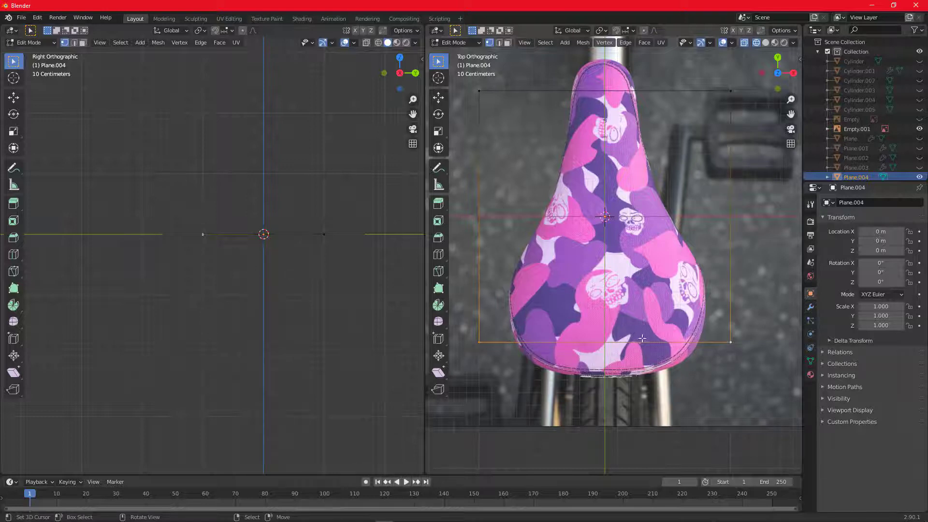
key(g)
key(g)
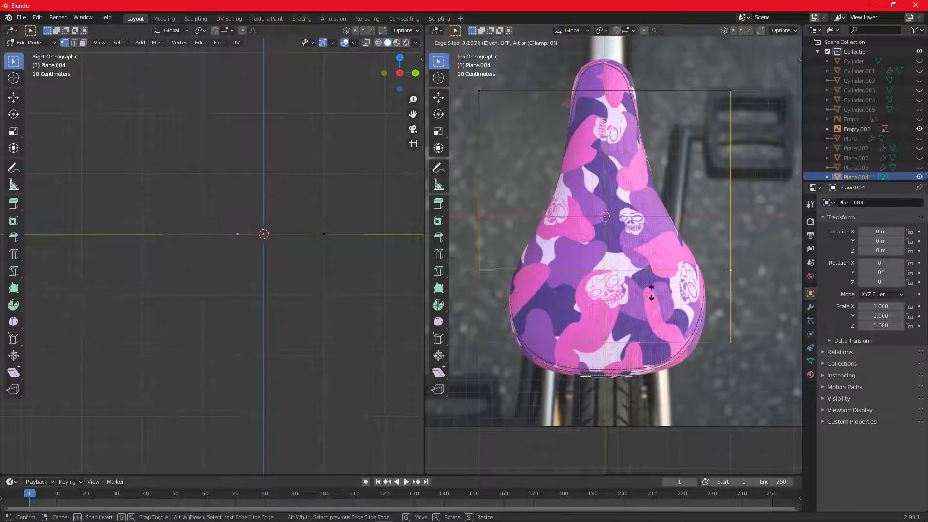
click(656, 357)
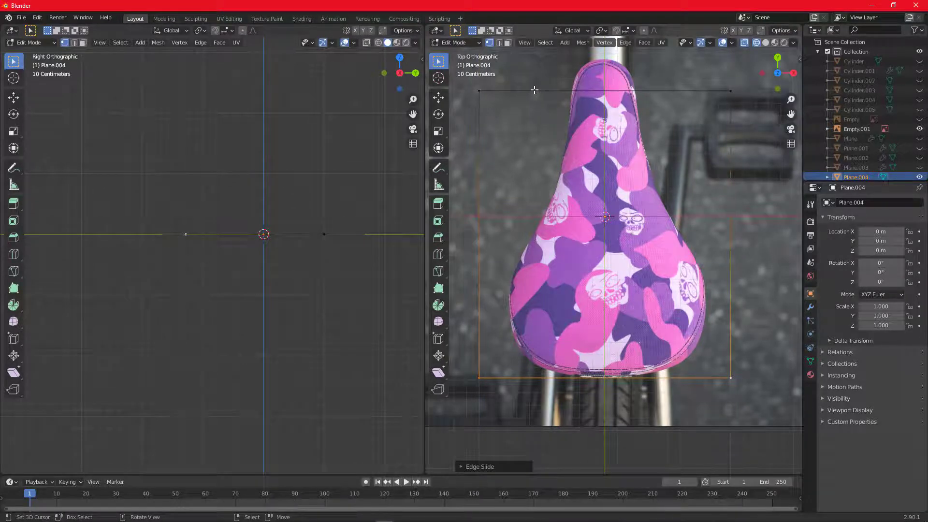
- Enable edge selection alongside vertex selection and try to edge-slide the plane's front edge towards the seat's nose
shift+click(499, 43)
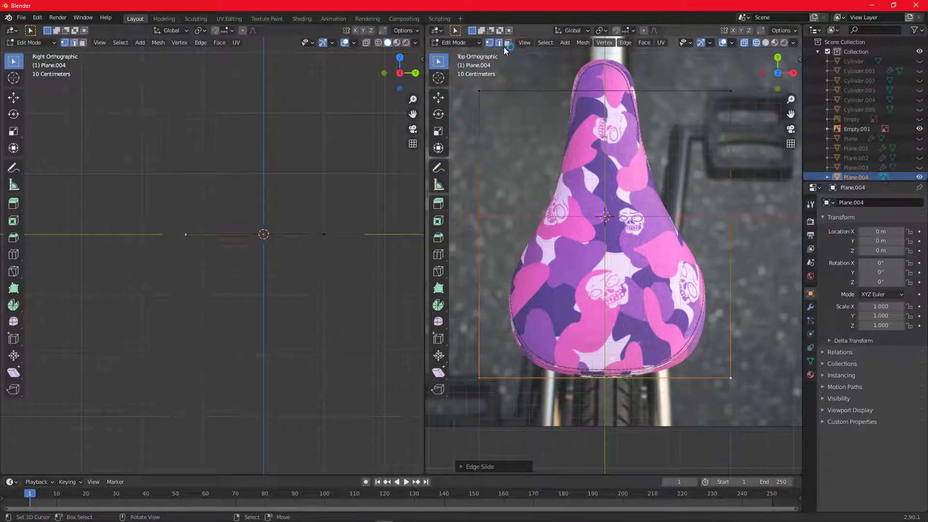
click(520, 96)
right_click(521, 93)
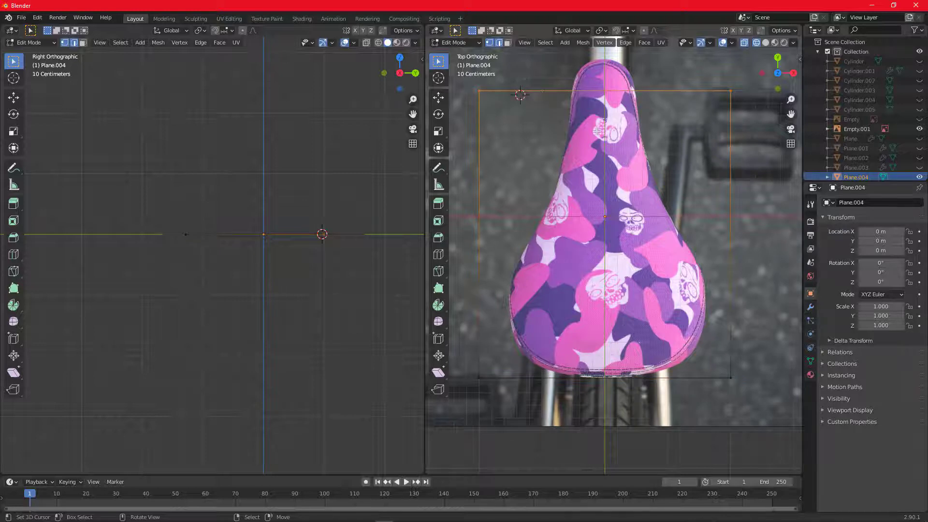
key(g)
key(g)
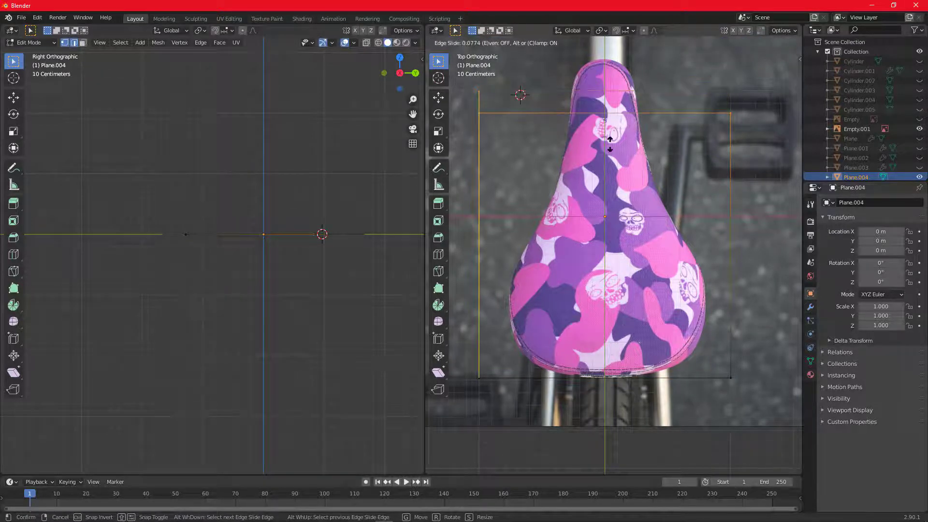
click(612, 98)
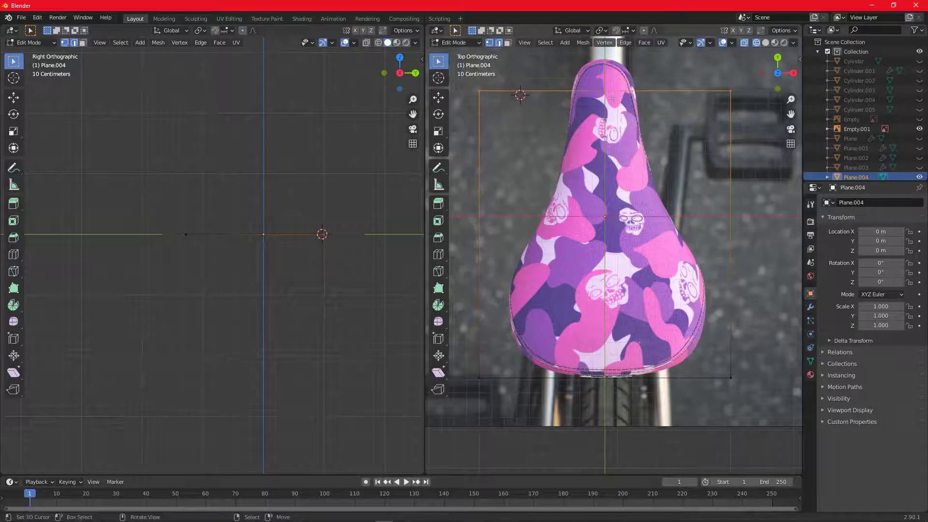
- Enable the Move object gizmo and move the plane's front edge along Y to the tip of the seat's nose
click(711, 43)
click(676, 133)
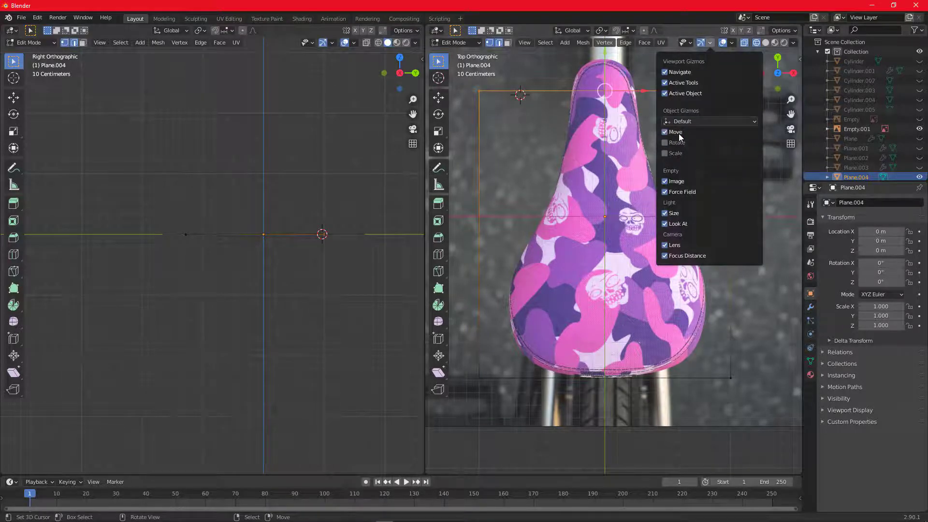
shift+middle_drag(619, 178, 647, 242)
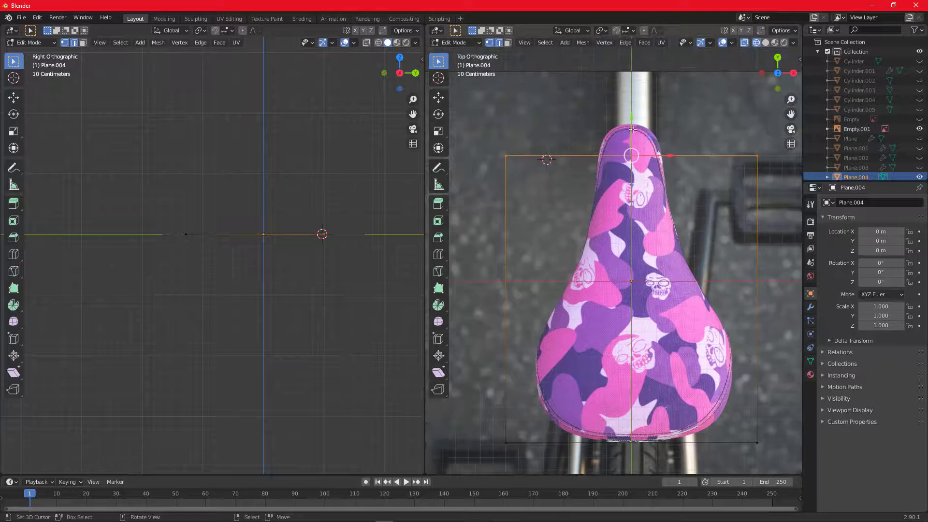
drag(631, 120, 633, 89)
shift+middle_drag(653, 263, 649, 218)
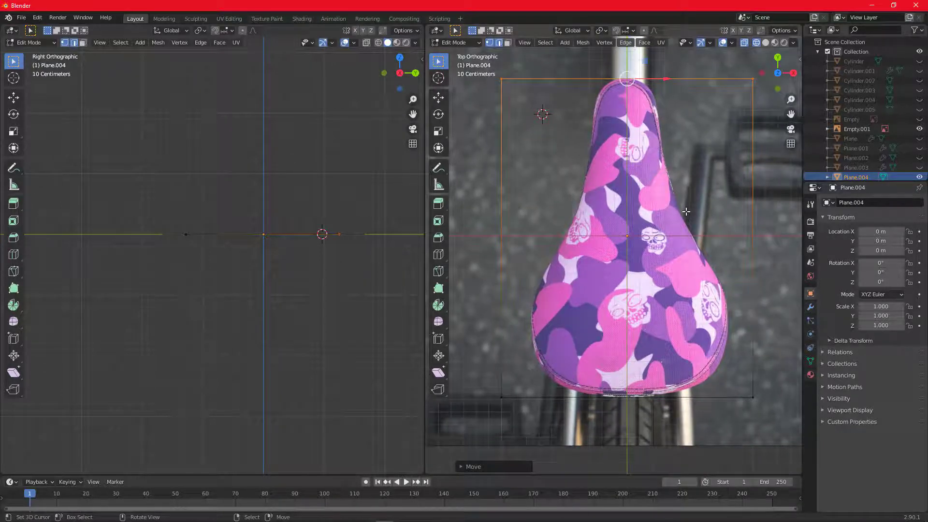
- Add six evenly spaced loop cuts across the plane between the seat's nose and back end
key(ctrl+r)
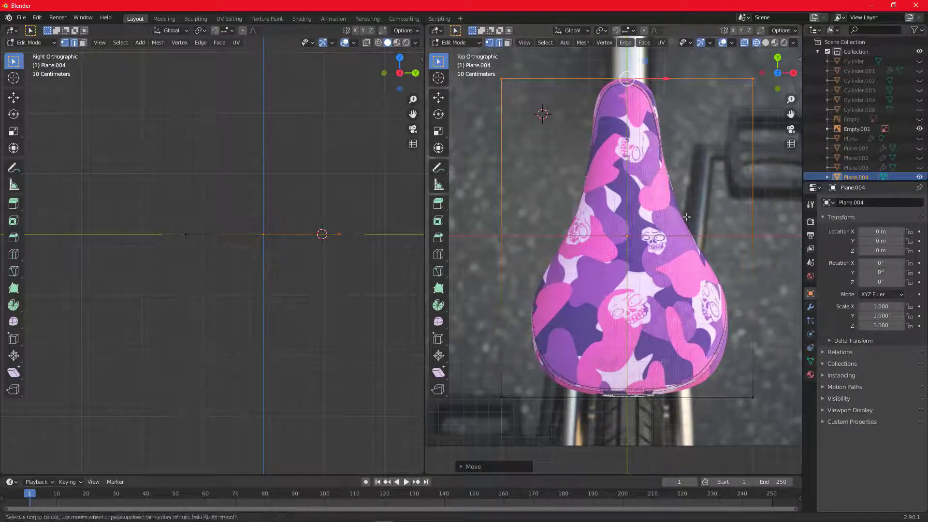
scroll(752, 230, up, 4)
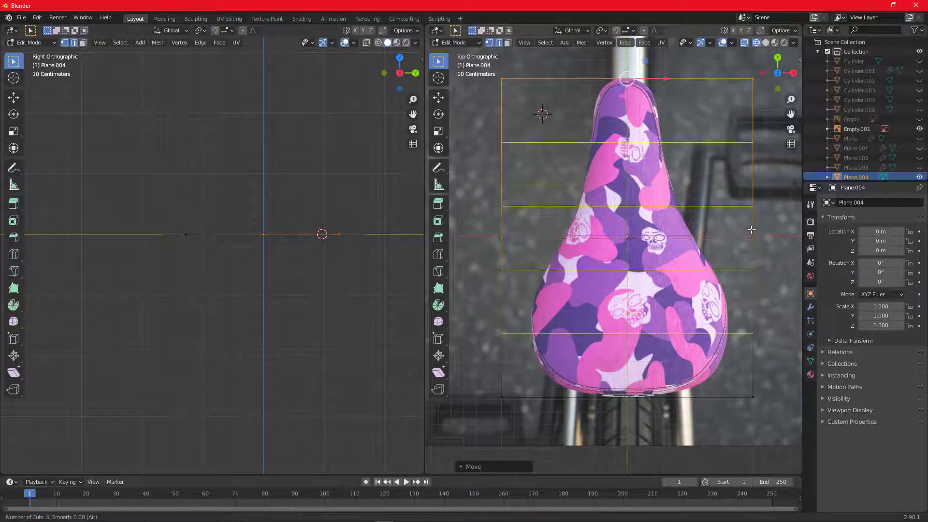
scroll(752, 232, up, 1)
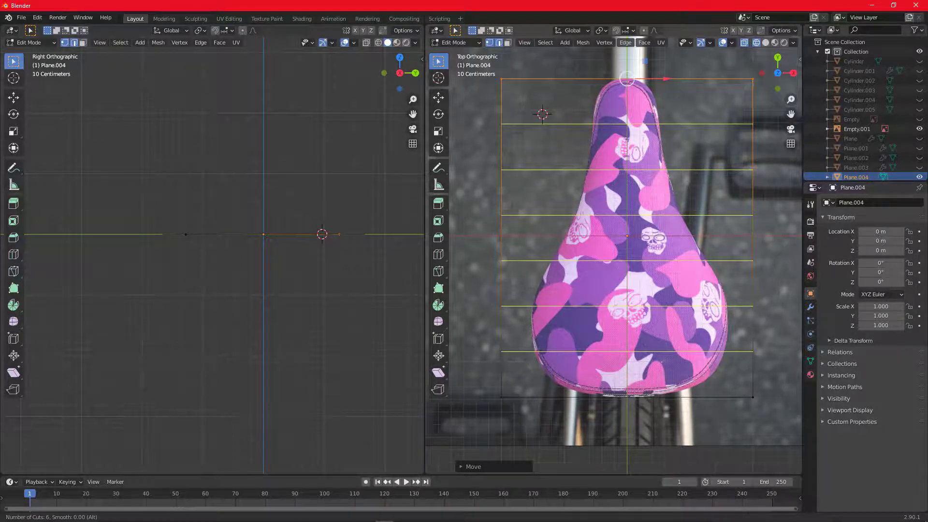
click(752, 233)
right_click(741, 177)
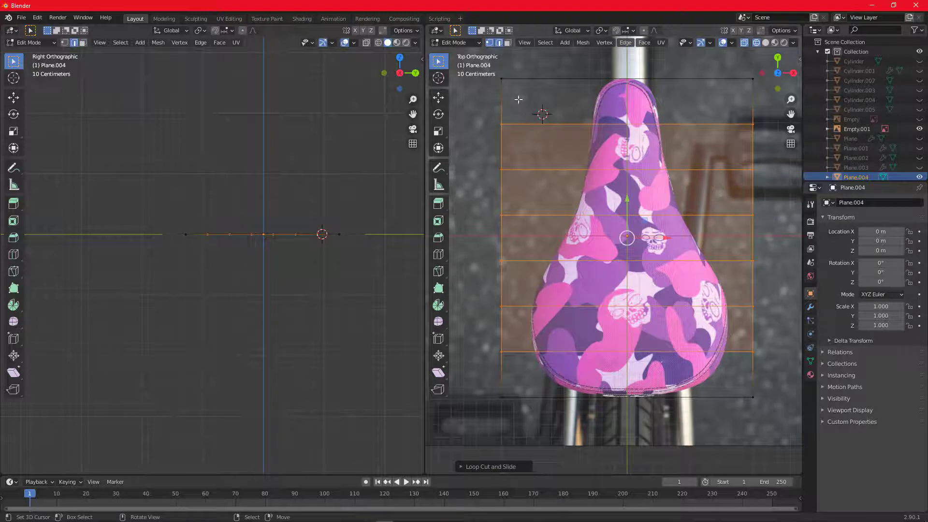
- Scale the plane's front edge down to the nose tip's width and the first loop behind it to about 0.28
click(590, 80)
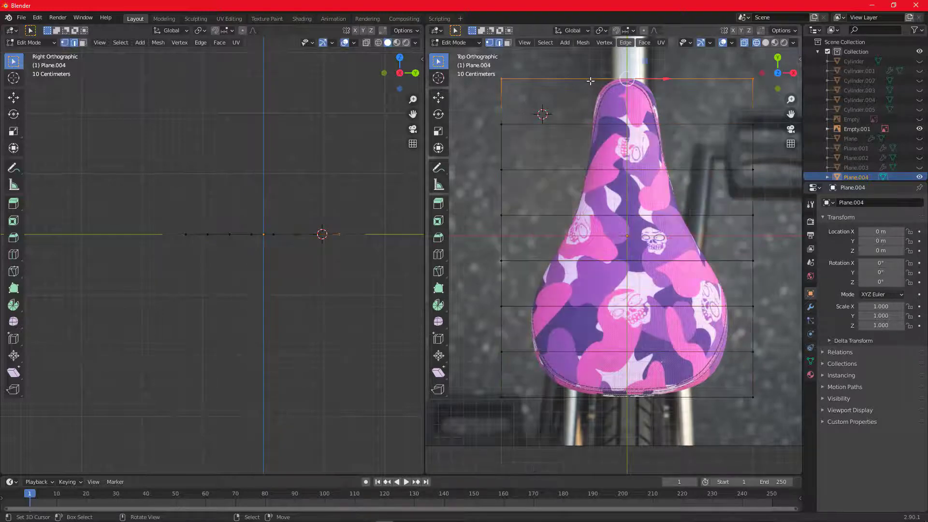
key(s)
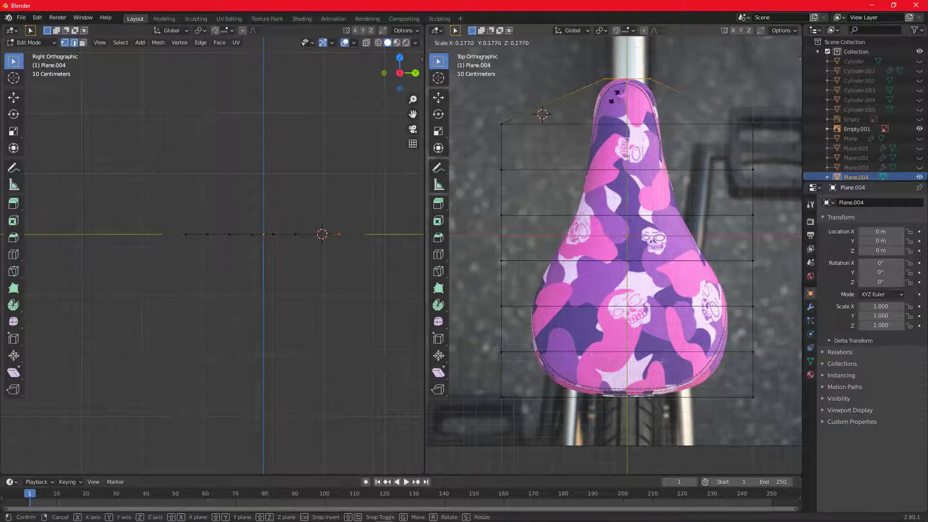
click(622, 132)
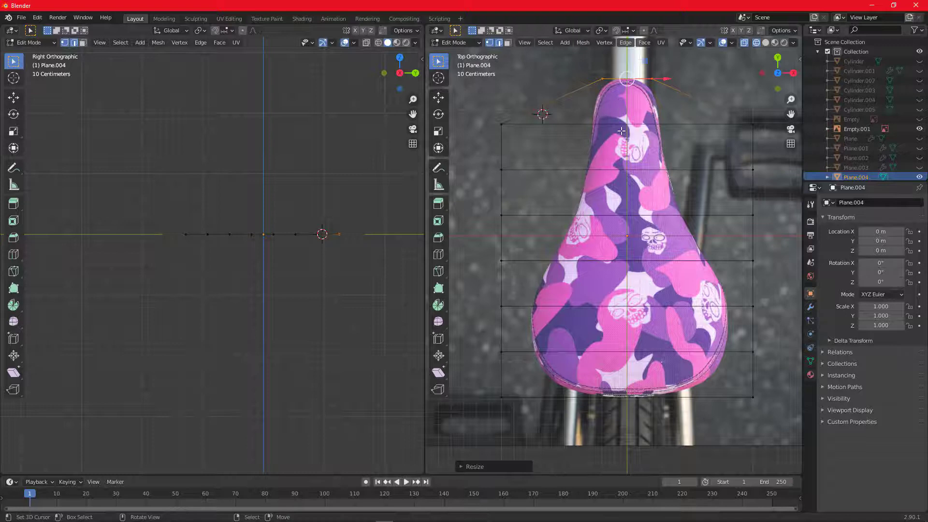
click(621, 129)
key(s)
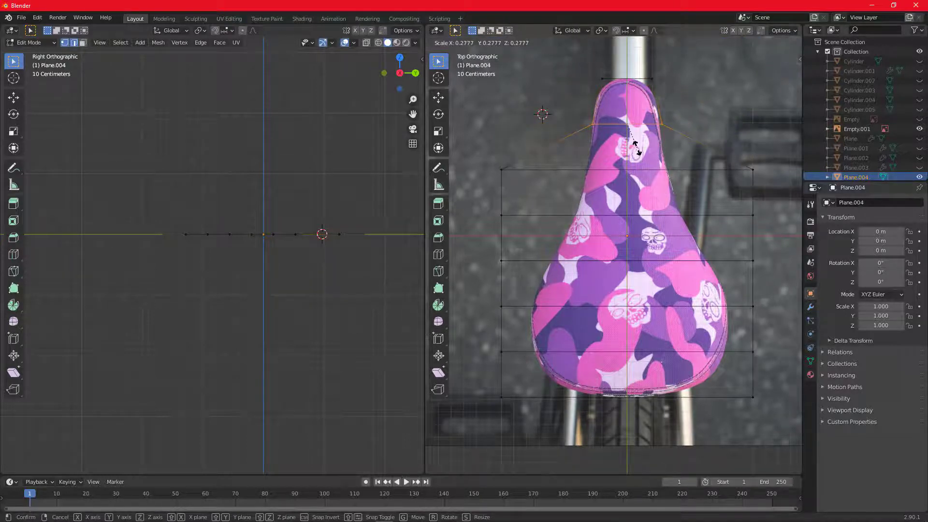
click(635, 145)
- Scale the second and third loops behind the nose inward to match the seat's narrow neck outline
click(637, 169)
key(s)
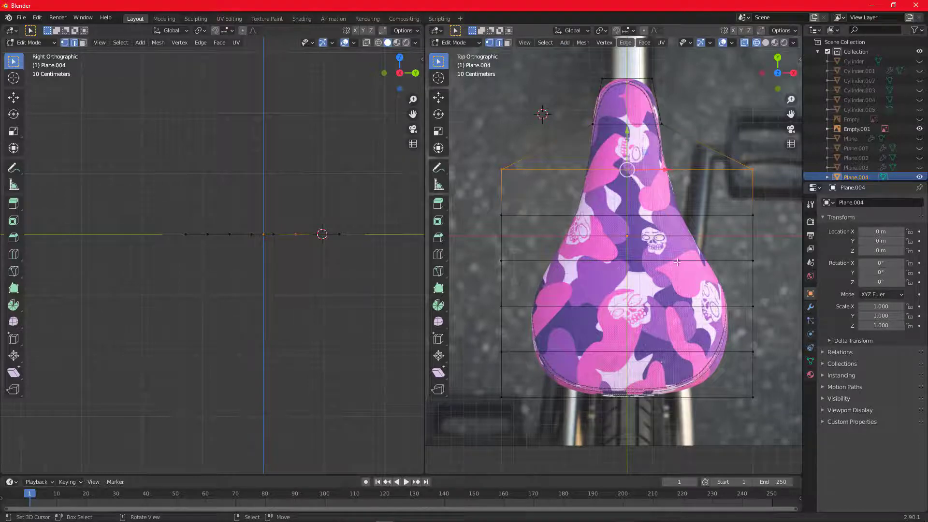
click(646, 202)
shift+middle_drag(646, 204, 648, 173)
click(650, 184)
key(s)
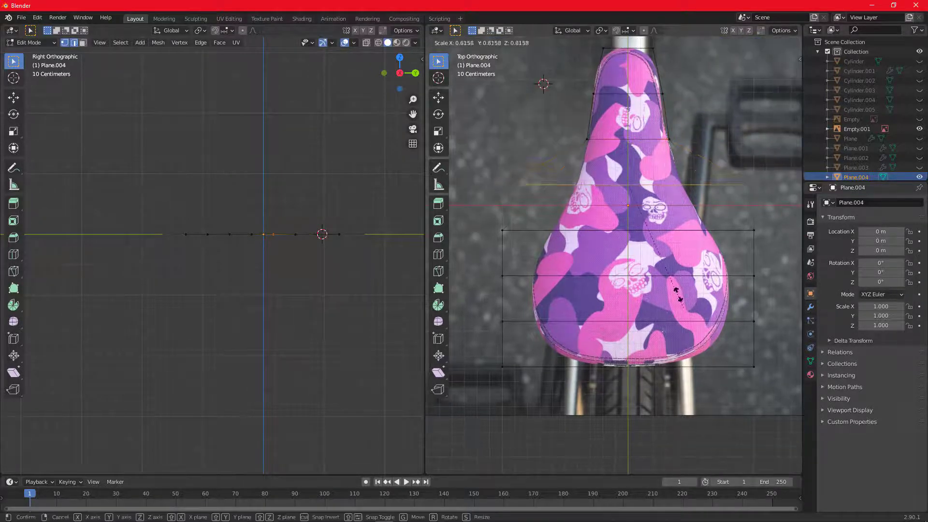
click(658, 254)
- Scale the fourth and fifth loops inward to follow the seat's widening sides
click(656, 231)
key(s)
click(685, 294)
right_click(685, 286)
key(s)
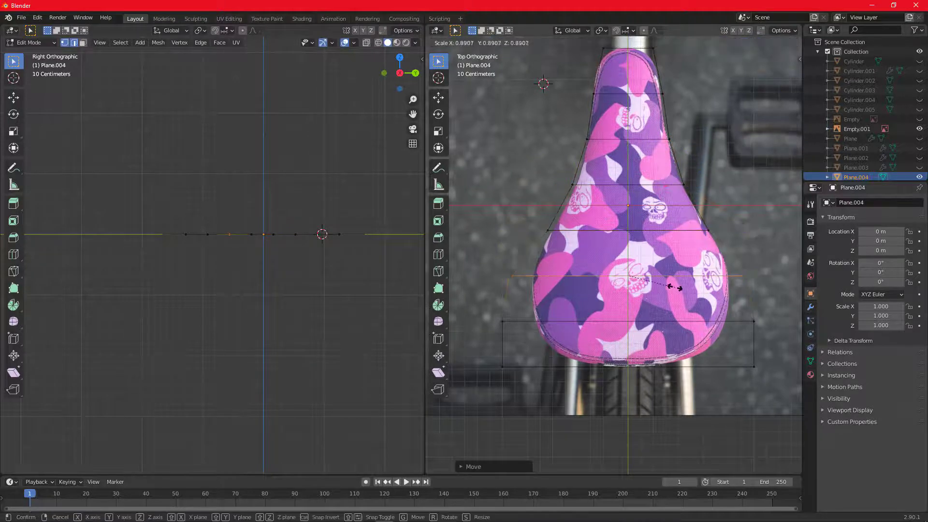
click(674, 287)
- Scale the sixth loop and the plane's back edge inward to fit the rear outline of the seat
right_click(714, 334)
key(s)
click(706, 376)
right_click(705, 367)
key(s)
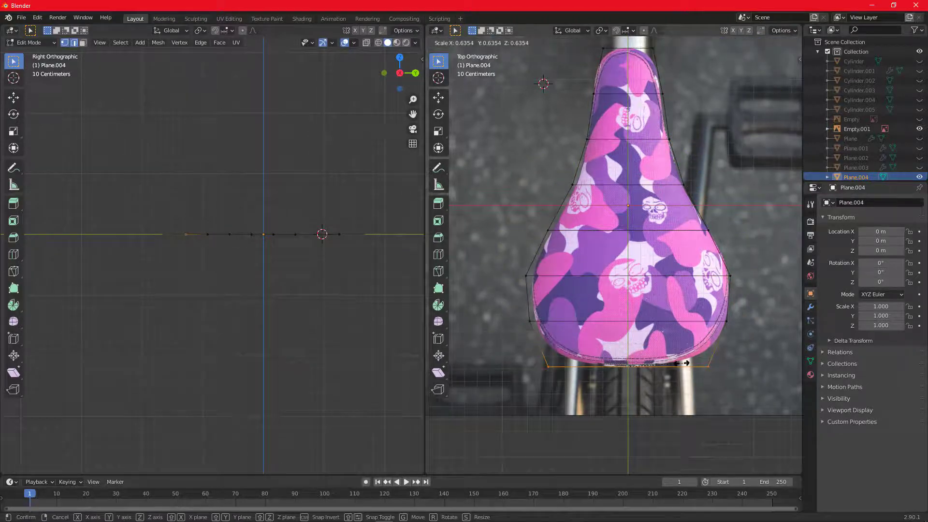
click(680, 362)
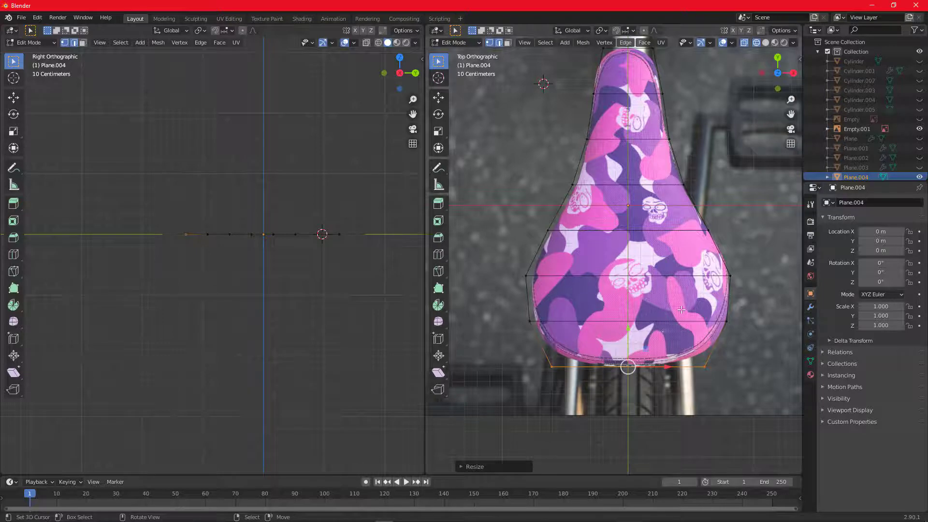
shift+middle_drag(687, 302, 684, 333)
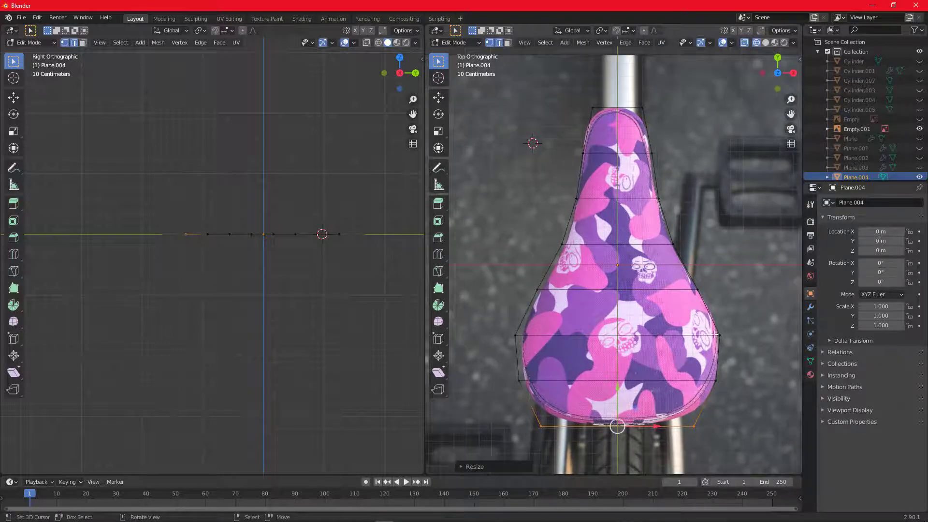
- Add a Subdivision Surface modifier to the seat plane and set its viewport levels to 2
click(811, 309)
click(846, 203)
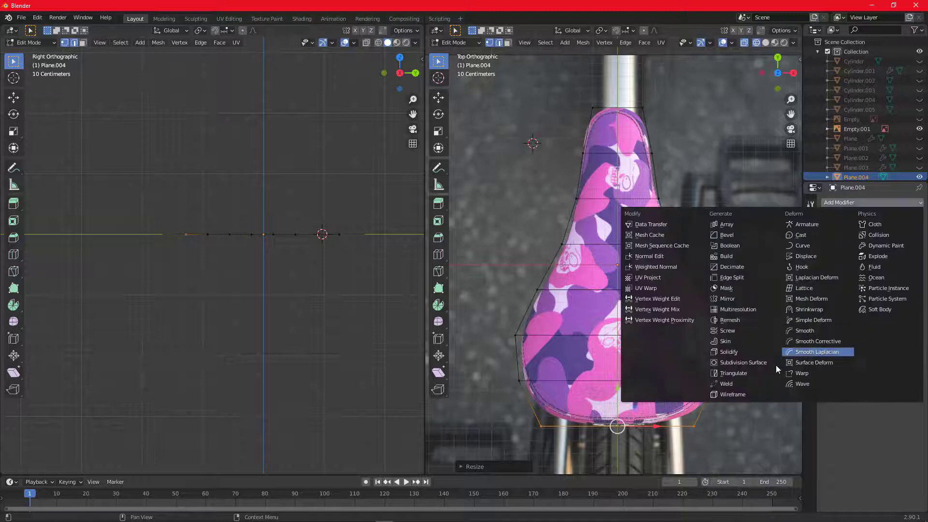
click(752, 362)
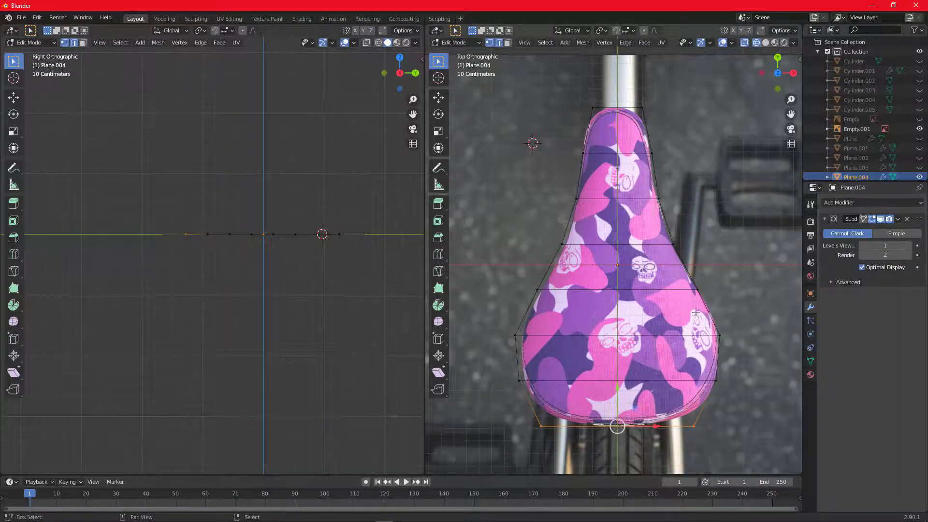
scroll(695, 313, up, 3)
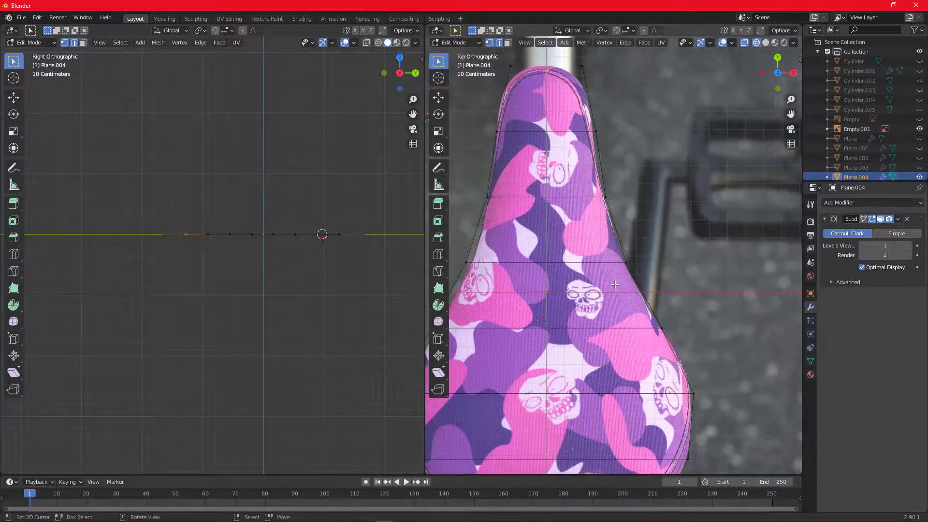
scroll(616, 207, up, 4)
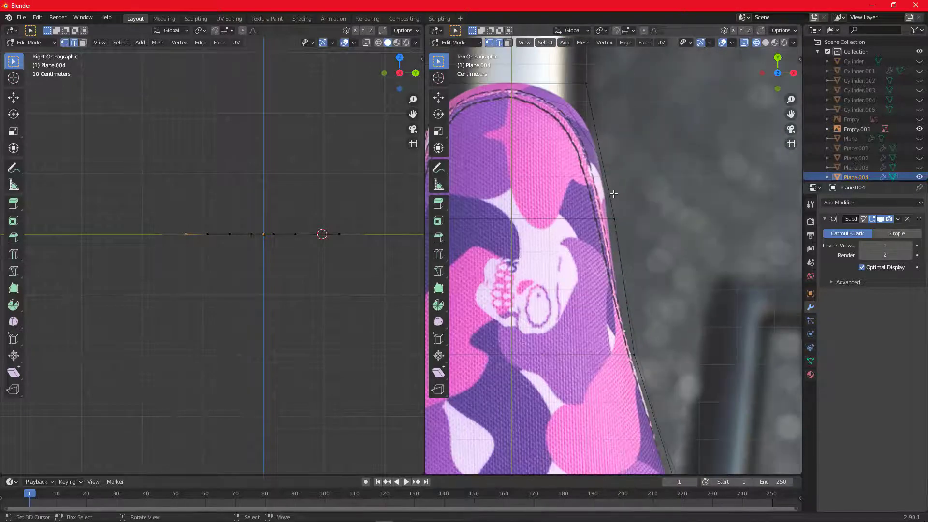
middle_drag(614, 194, 679, 290)
key(KP_7)
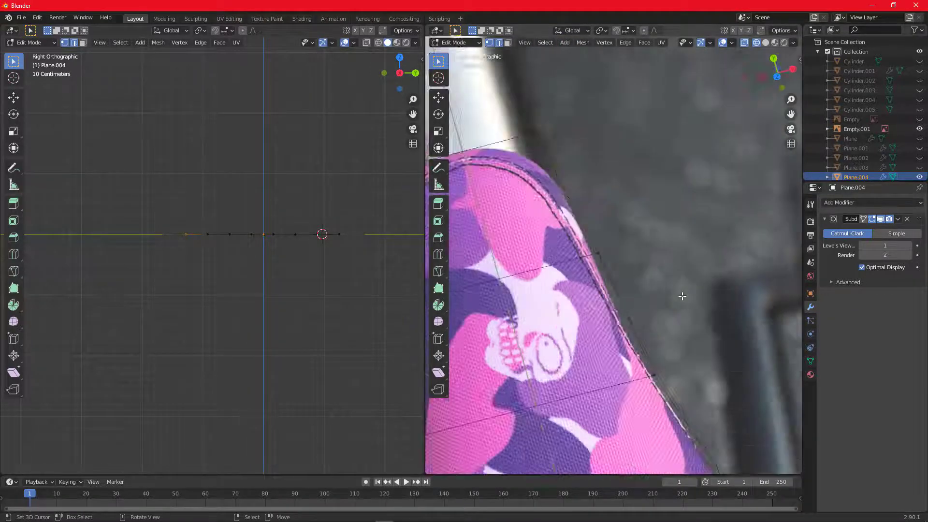
scroll(639, 291, up, 3)
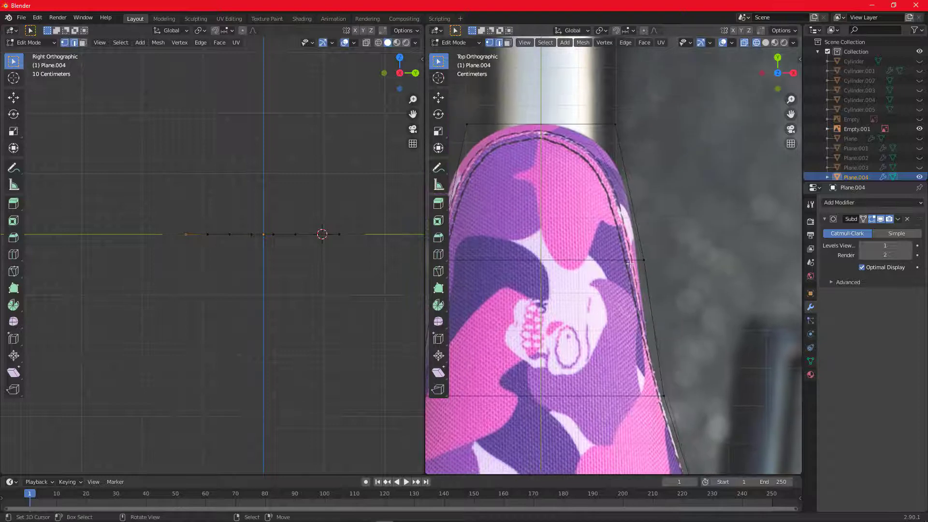
click(909, 246)
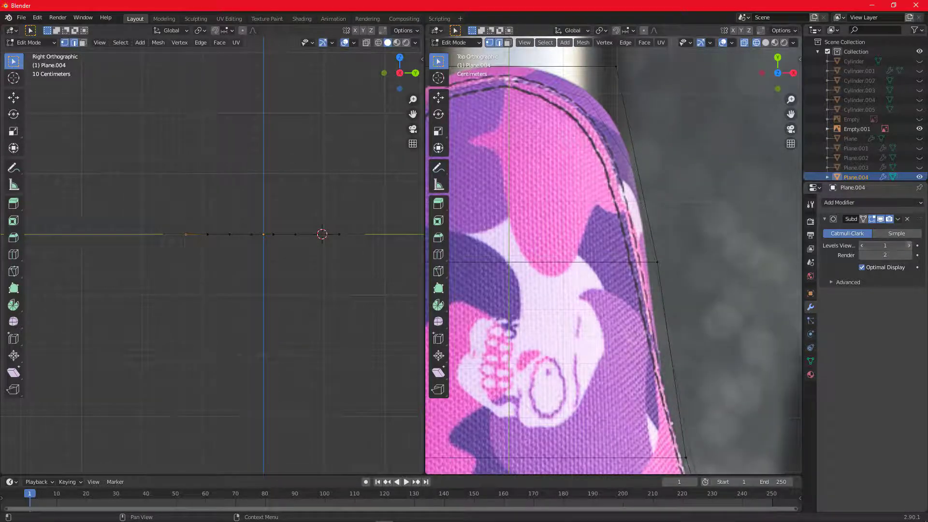
- Refine the nose outline by scaling the front edge to about 1.07 and the first loop to about 0.93
shift+middle_drag(648, 213, 675, 200)
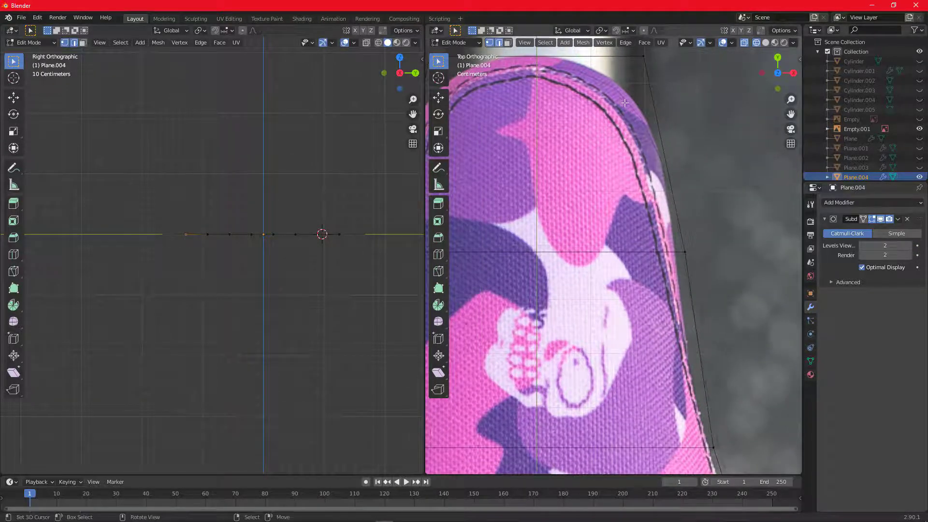
shift+middle_drag(626, 88, 645, 131)
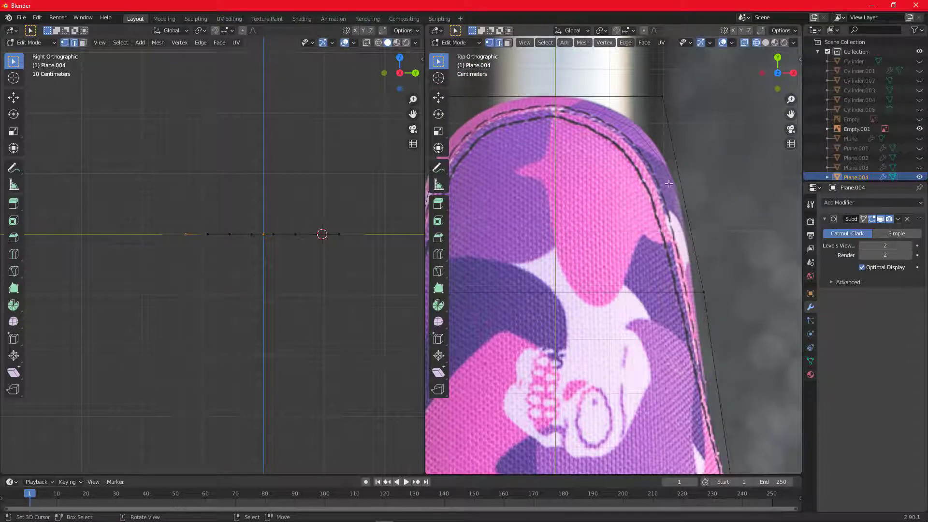
click(666, 96)
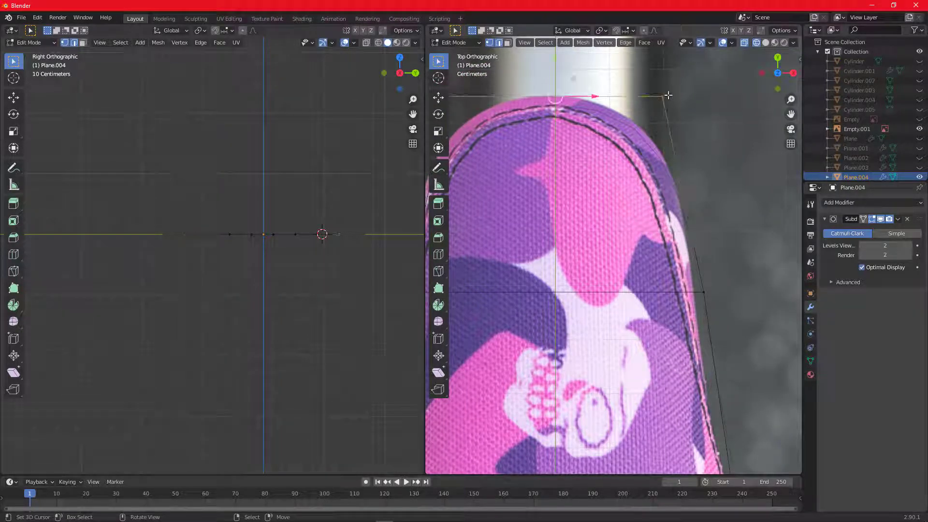
key(s)
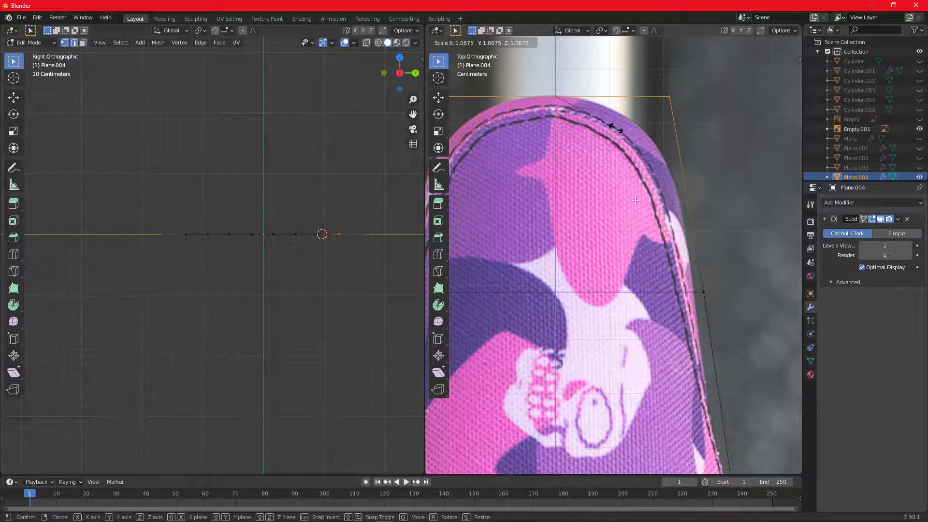
click(617, 128)
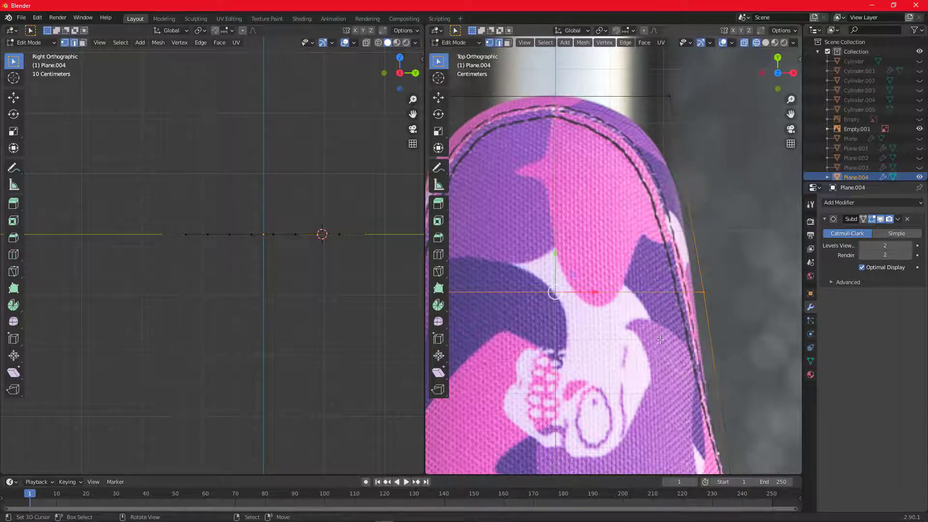
key(s)
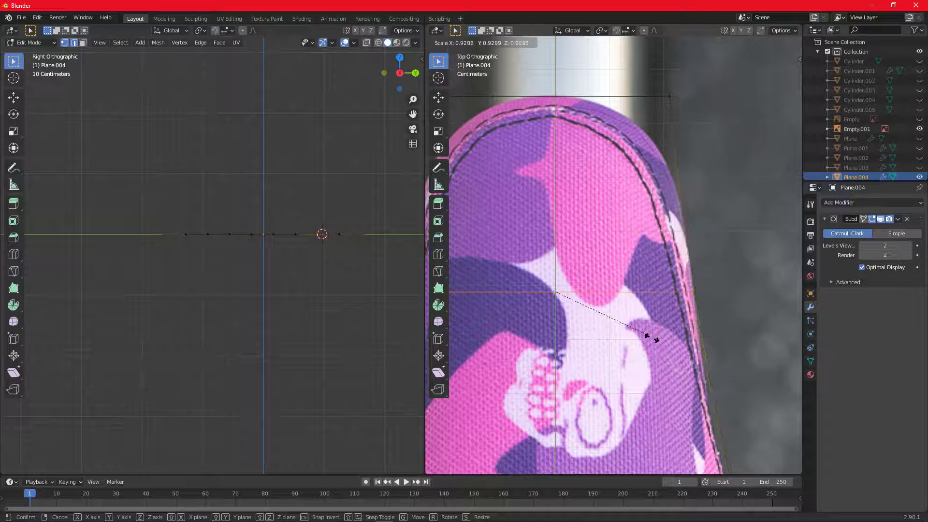
click(652, 337)
- Scale the second and third loops slightly inward so the smoothed edge follows the seat's neck
shift+scroll(668, 409, down, 5)
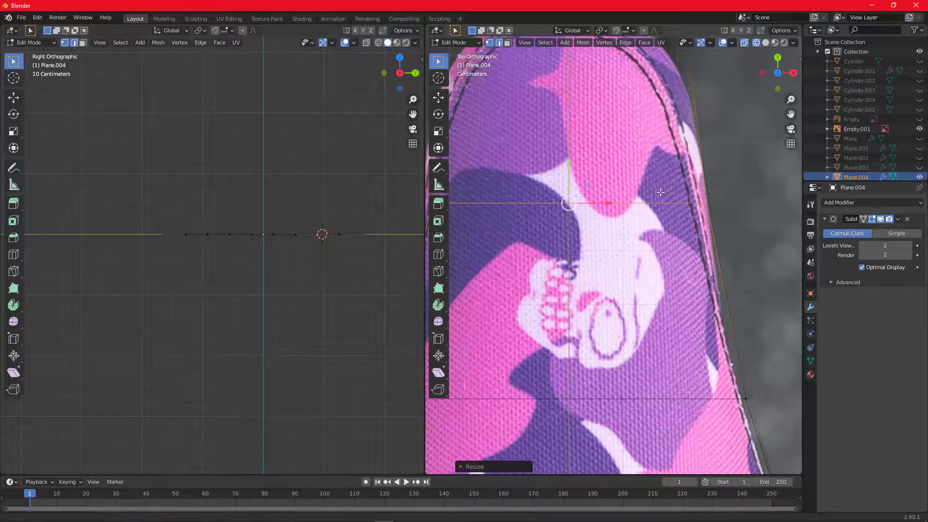
alt+click(671, 398)
key(s)
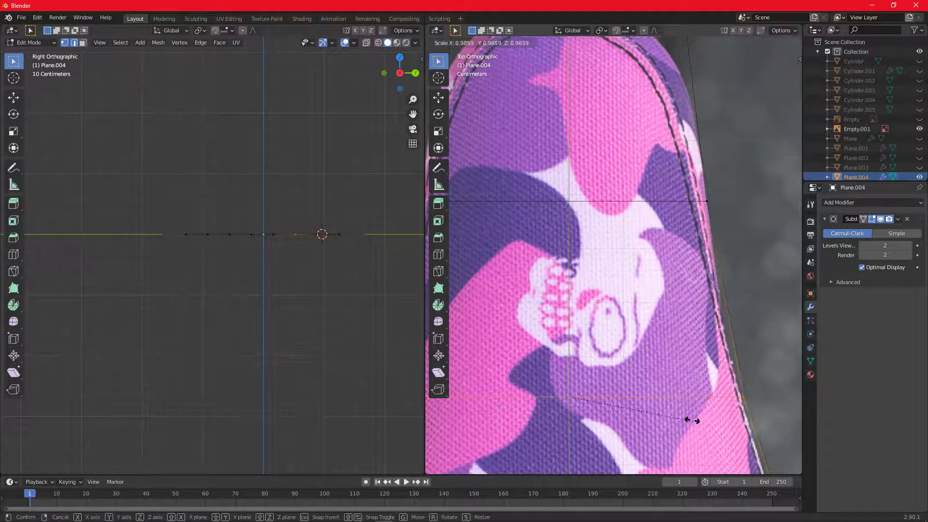
click(688, 419)
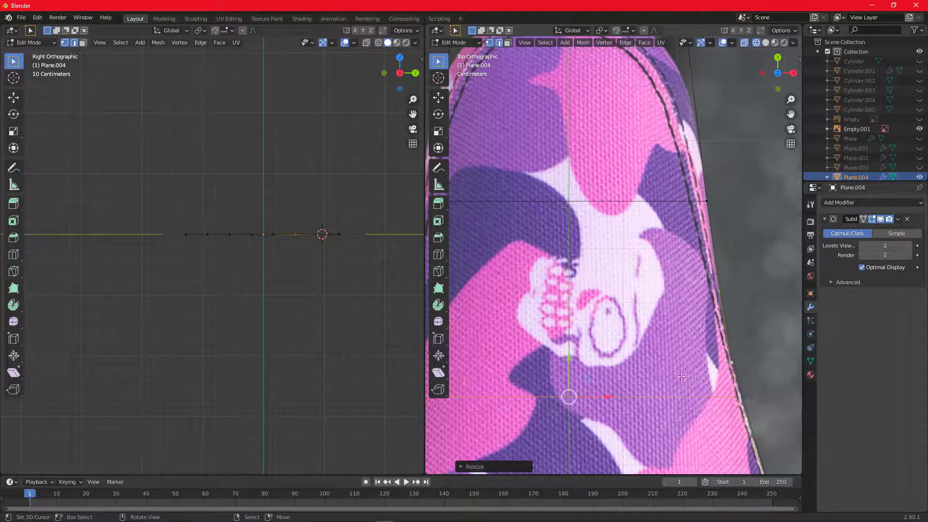
shift+middle_drag(688, 419, 602, 140)
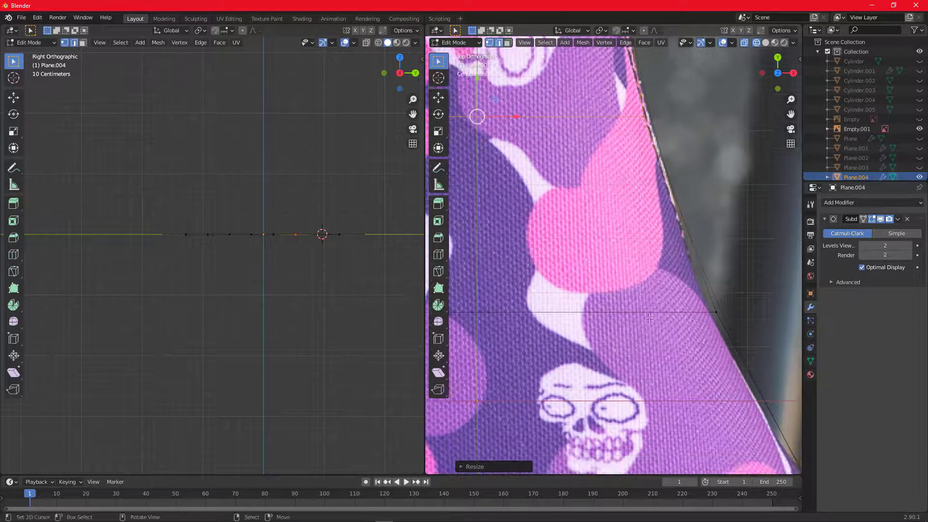
alt+right_click(691, 314)
key(s)
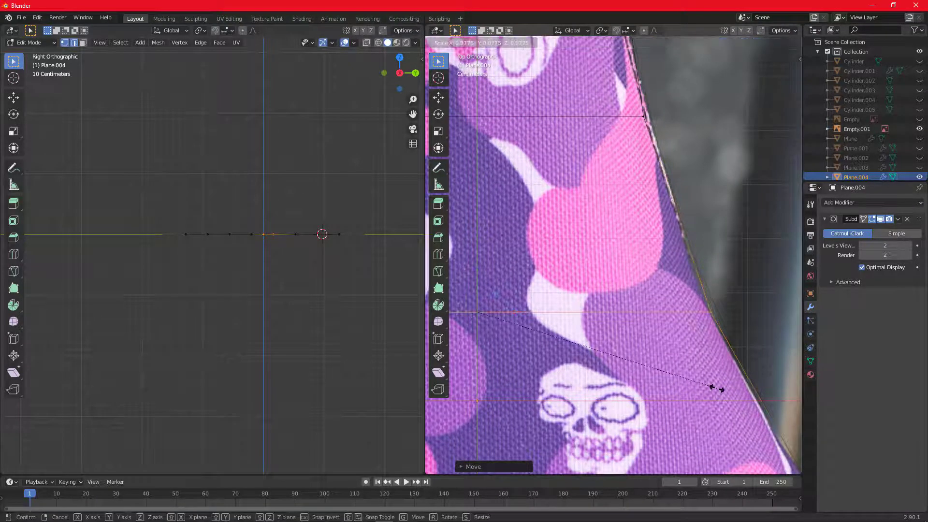
click(712, 388)
- Adjust the fourth loop's width to the seat's outline and scale the fifth loop to about 1.03
shift+middle_drag(602, 194, 623, 342)
alt+right_click(627, 349)
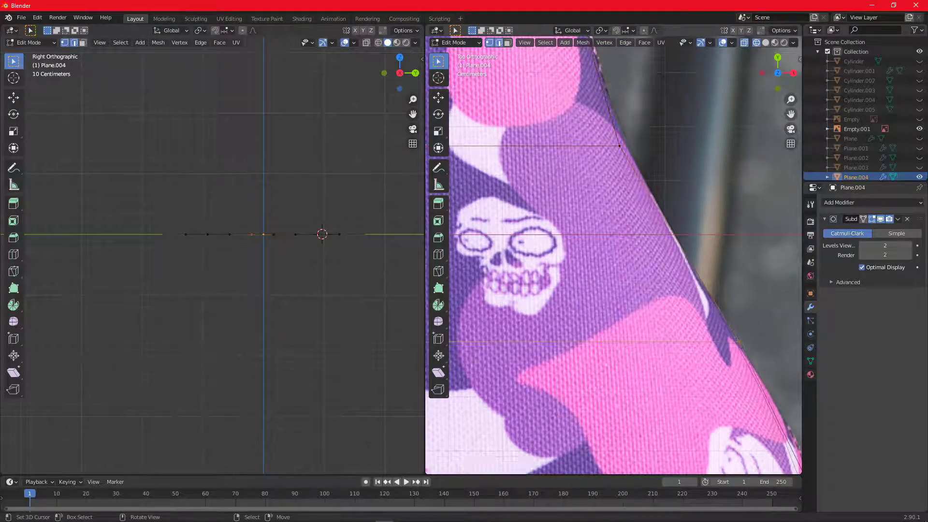
key(s)
click(716, 431)
shift+middle_drag(719, 431, 632, 208)
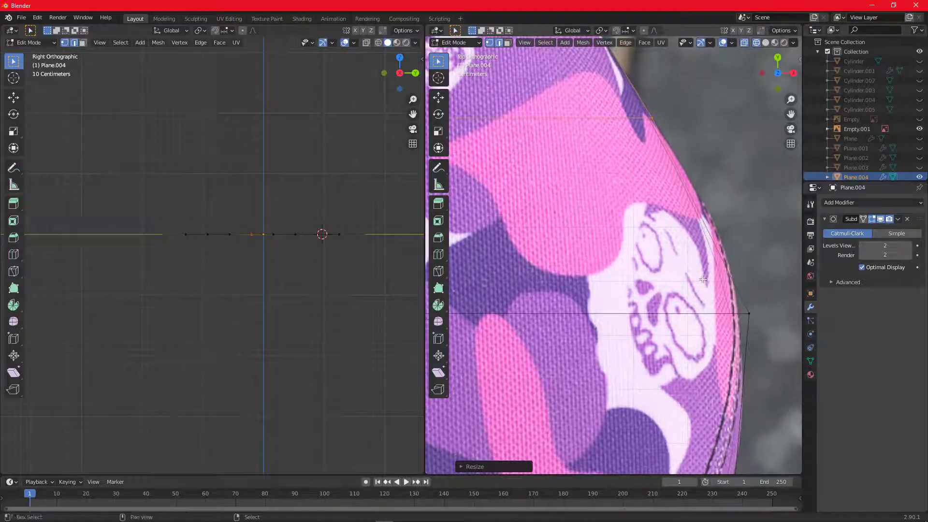
alt+right_click(685, 319)
key(s)
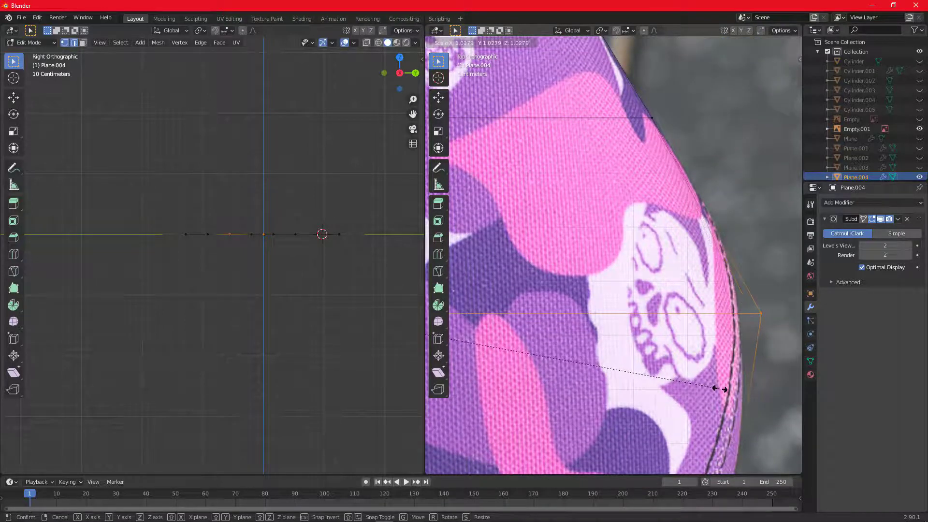
click(720, 389)
- Scale the sixth loop to about 1.01 to fit the rounded rear side of the seat
shift+middle_drag(703, 459, 678, 271)
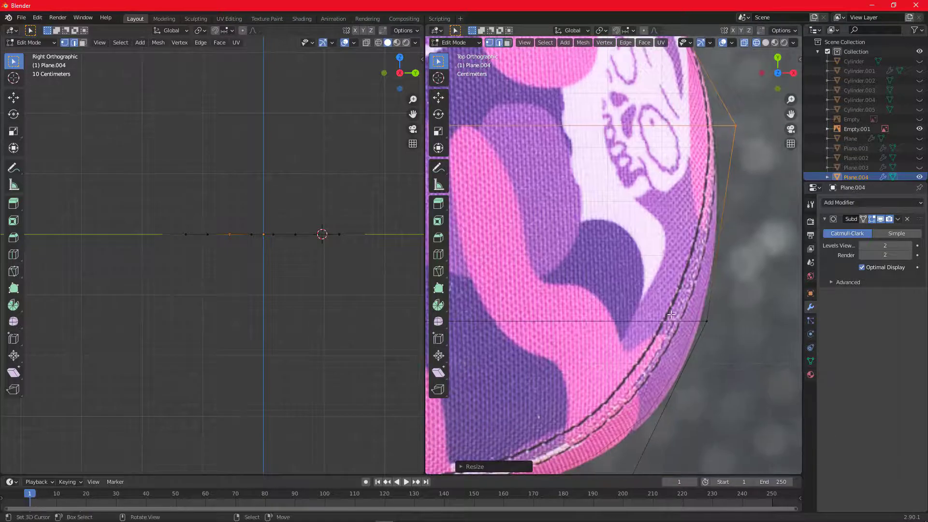
alt+right_click(672, 318)
key(s)
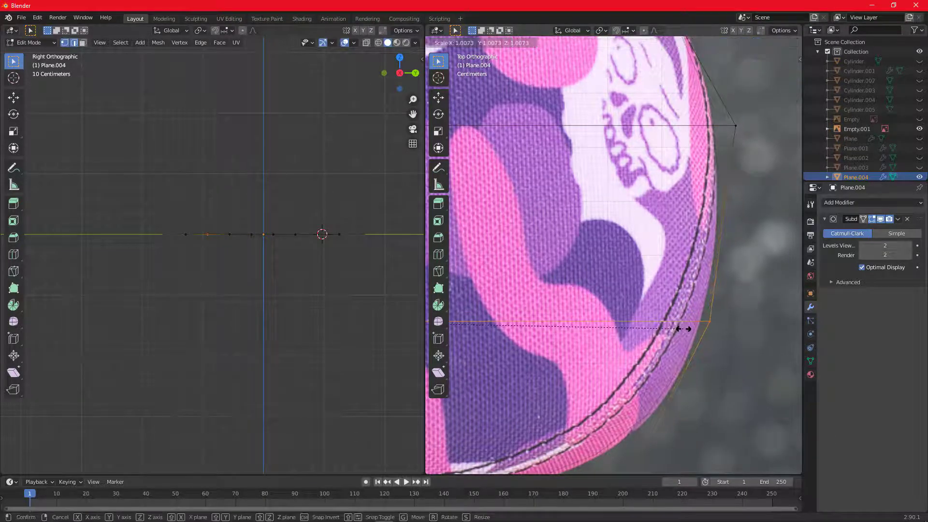
click(684, 329)
- Scale the rear edge loop slightly inward to fit the rounded back of the seat in the photo
shift+middle_drag(600, 471, 749, 301)
alt+right_click(687, 352)
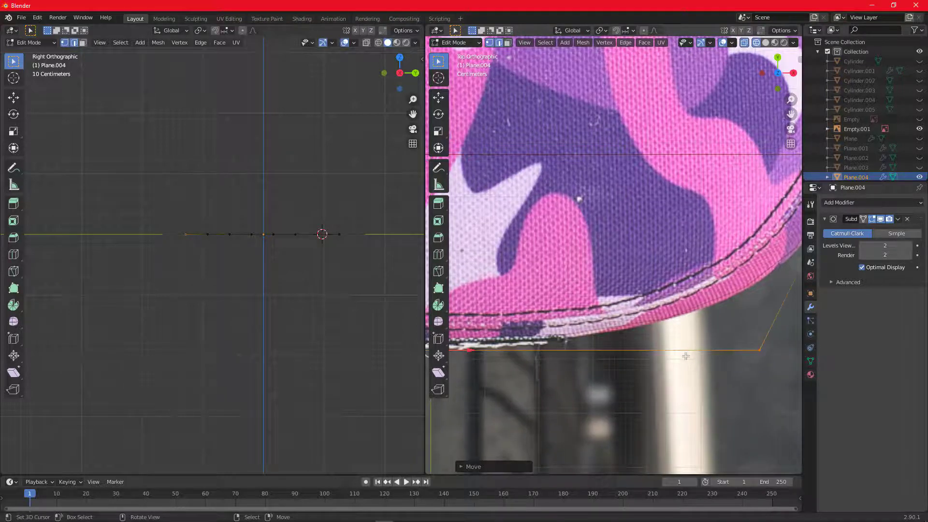
key(s)
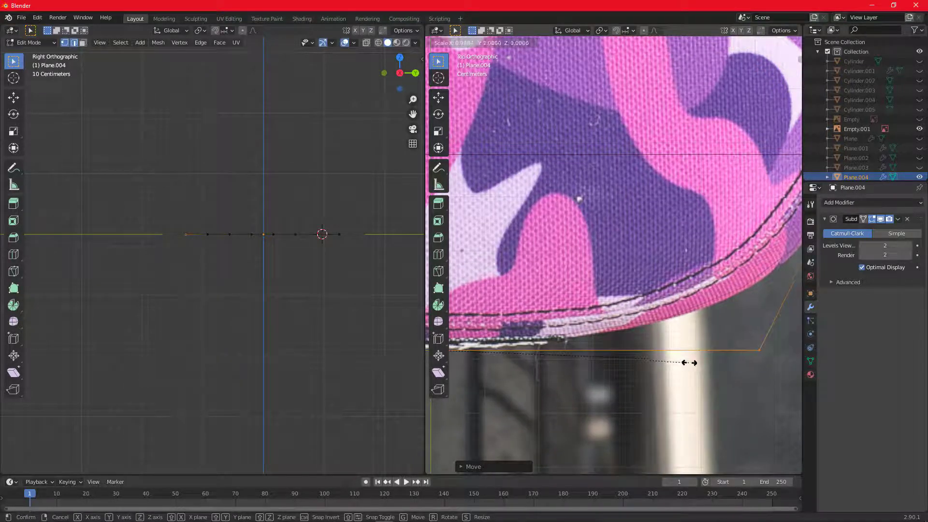
click(694, 363)
scroll(693, 338, down, 2)
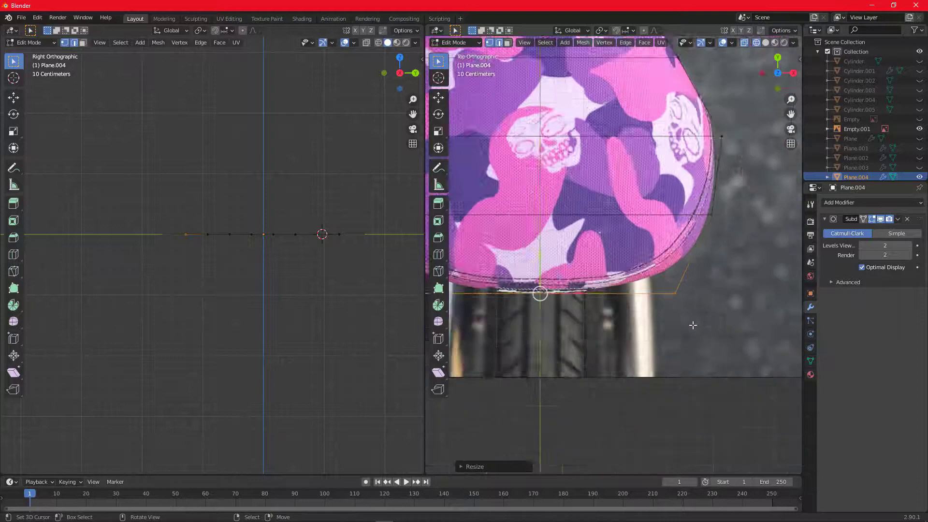
scroll(693, 324, down, 2)
- Switch the top-view viewport to solid shading and check the smoothed seat outline against the top reference photo
middle_drag(693, 308, 686, 307)
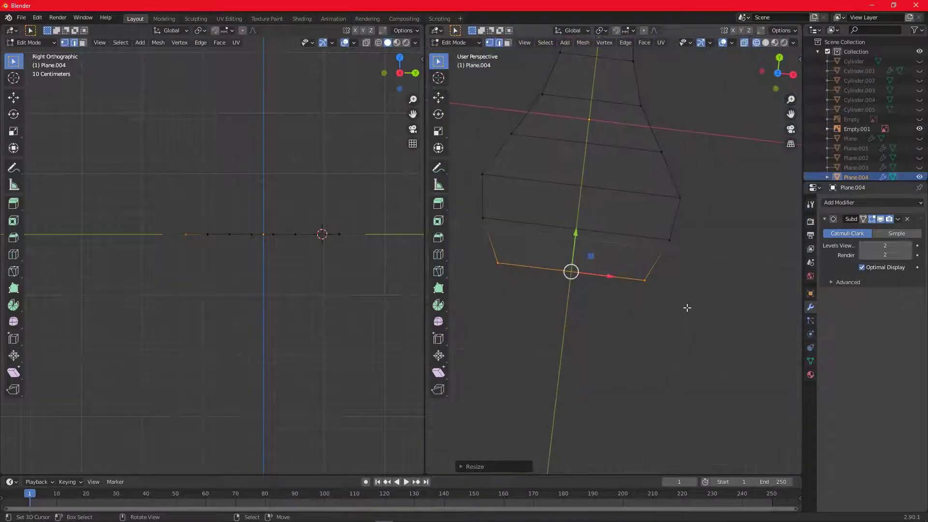
key(z)
key(z)
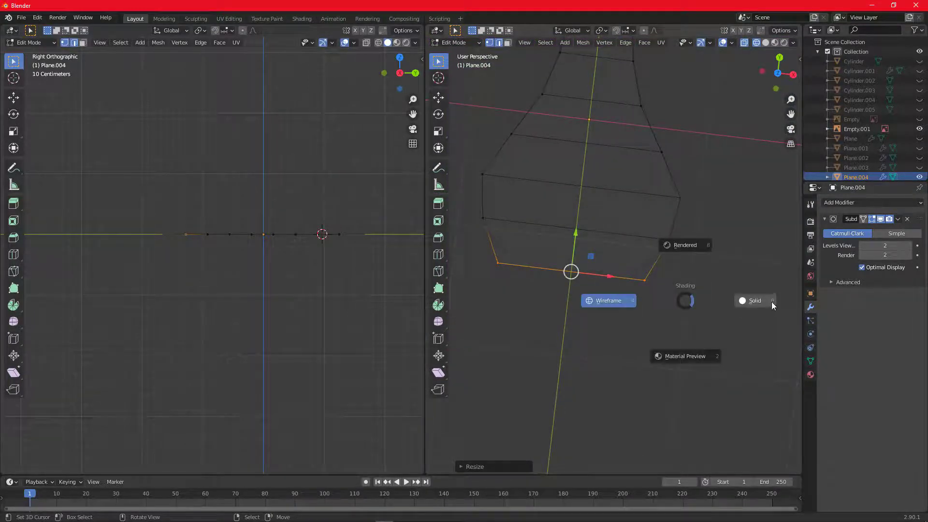
click(772, 302)
mouse_move(701, 264)
middle_down()
mouse_move(669, 242)
mouse_move(679, 230)
mouse_move(683, 253)
middle_up()
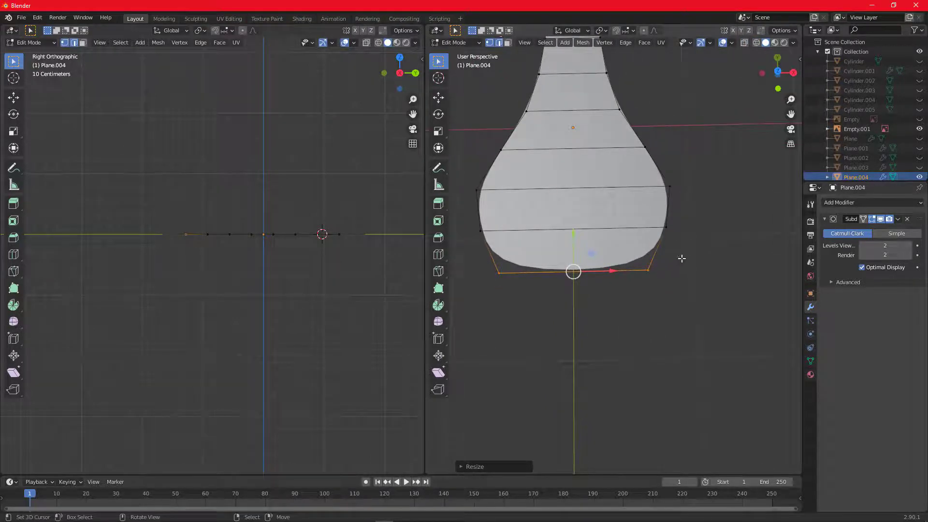
key(KP_7)
shift+middle_drag(670, 347, 724, 444)
shift+middle_drag(608, 286, 644, 301)
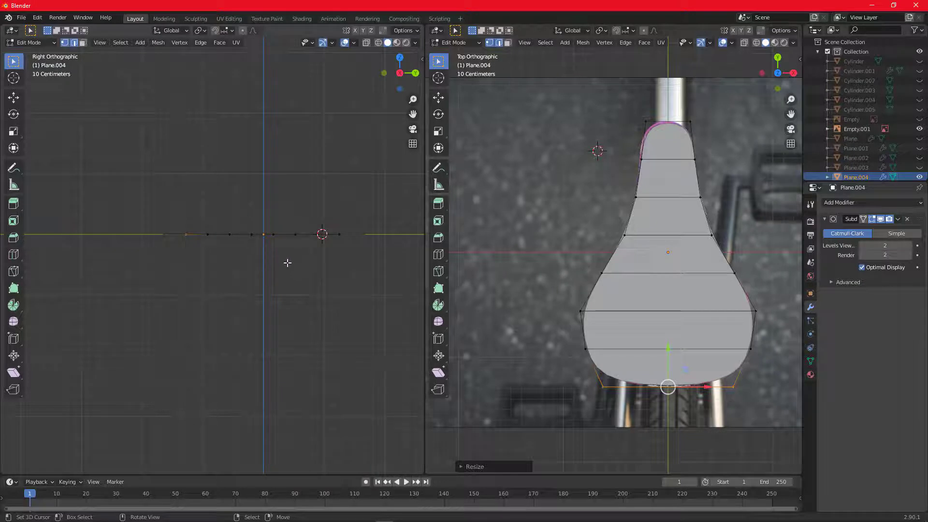
- Unhide the side-view bike reference image, Empty
key(alt+h)
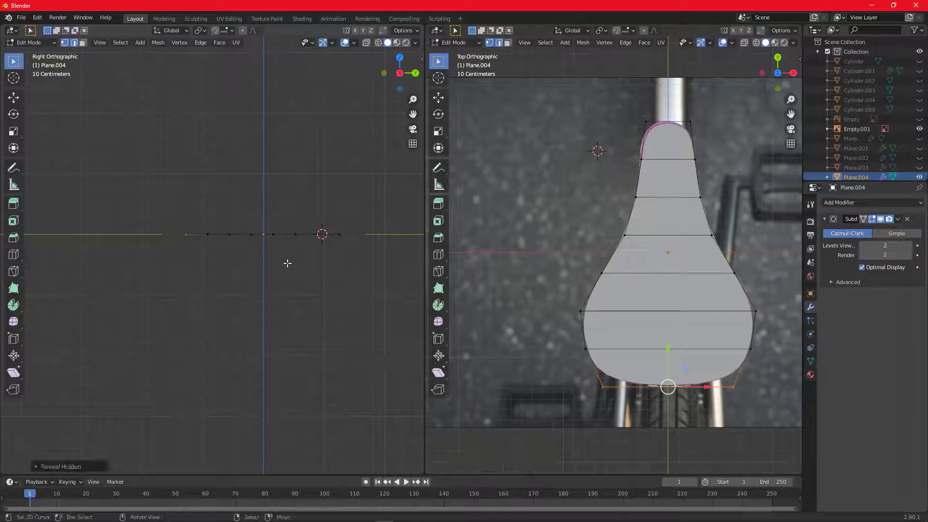
scroll(305, 275, down, 3)
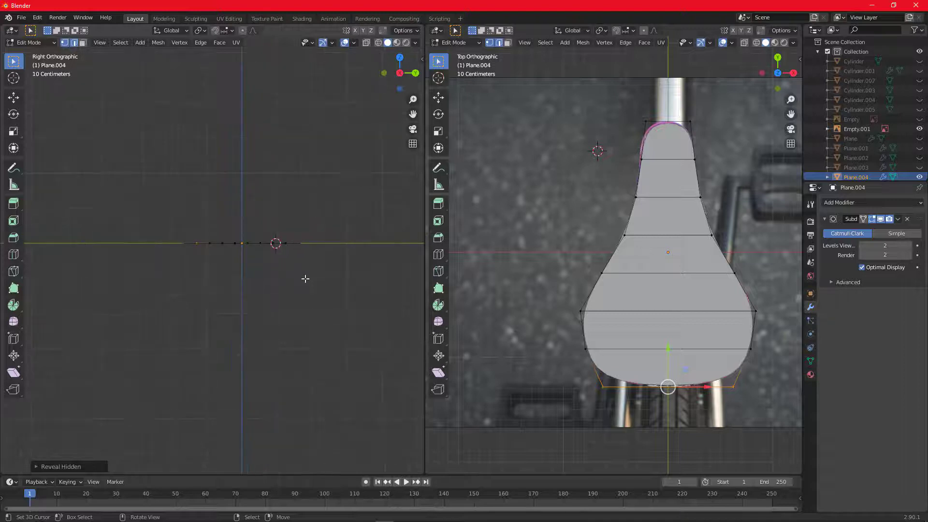
scroll(309, 278, down, 1)
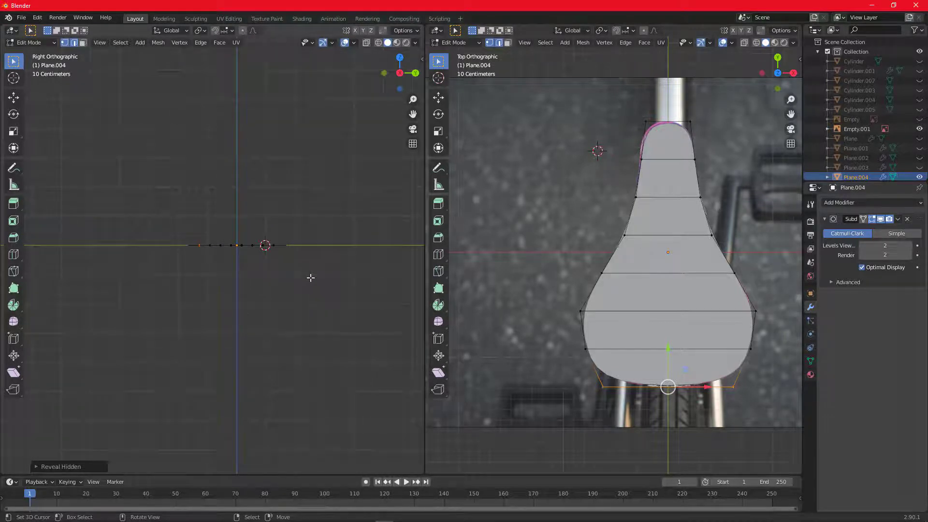
scroll(303, 271, down, 5)
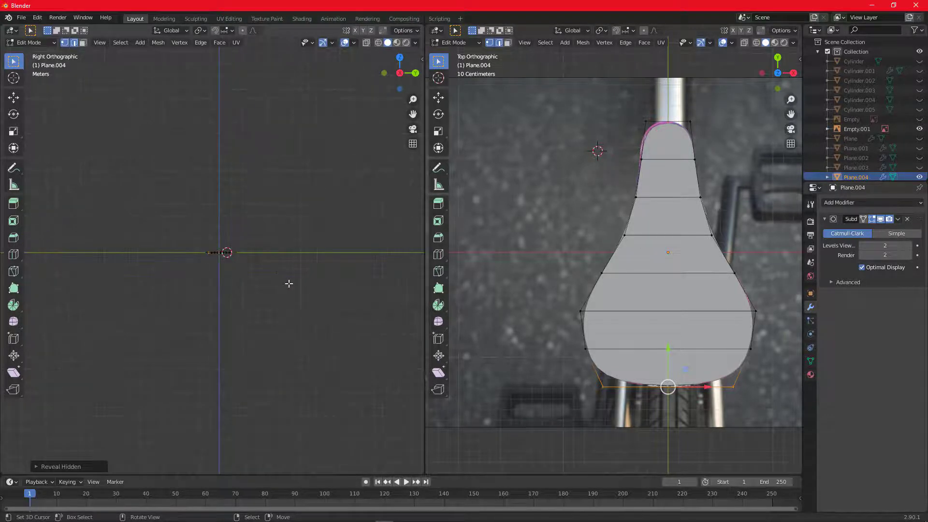
scroll(293, 275, up, 6)
scroll(894, 158, down, 1)
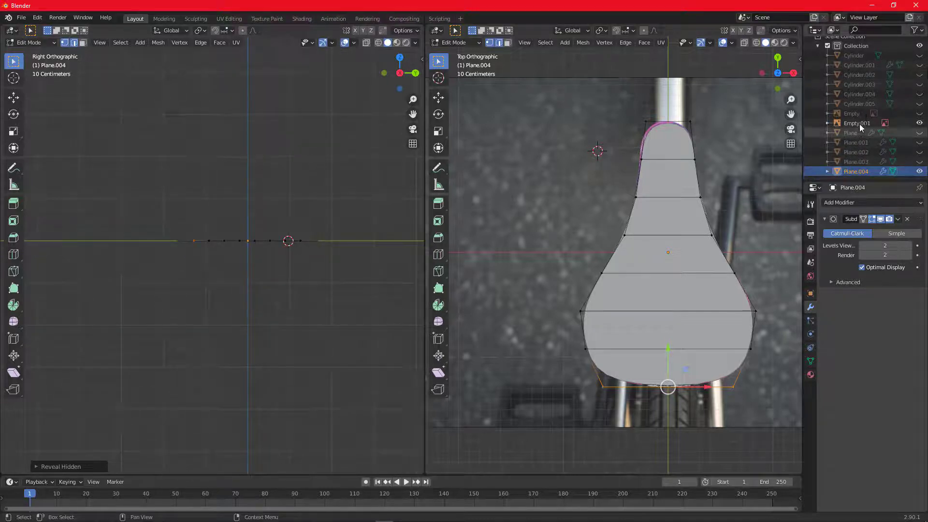
click(921, 115)
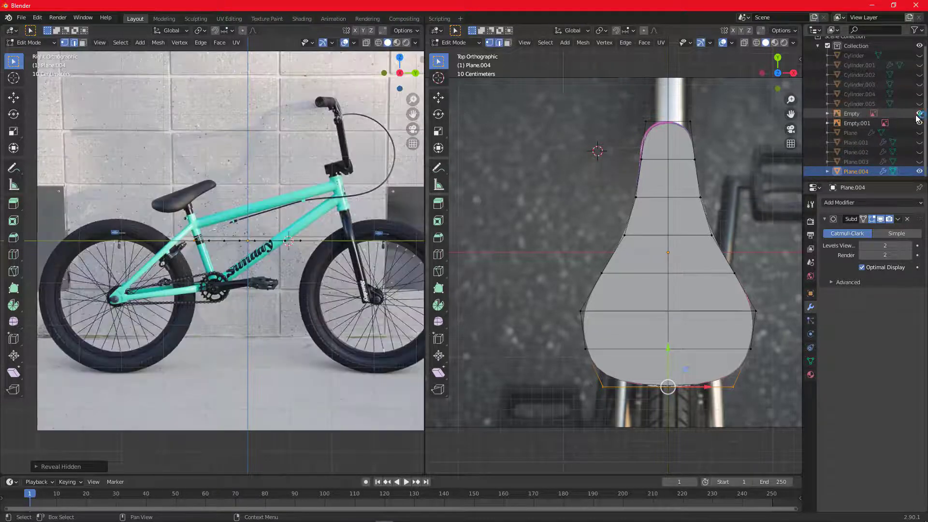
- Select the whole linked seat mesh and move it up to the seat in the side reference photo
scroll(303, 235, up, 4)
scroll(300, 234, up, 1)
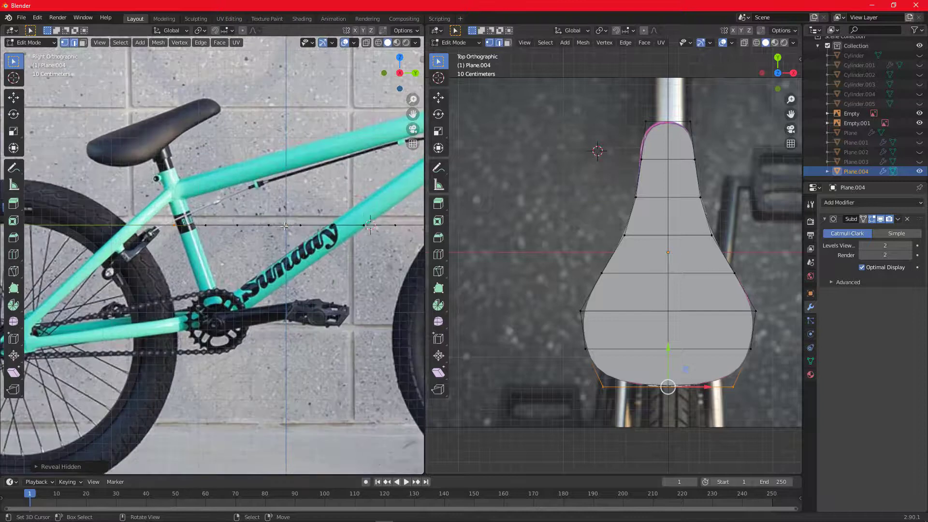
click(283, 225)
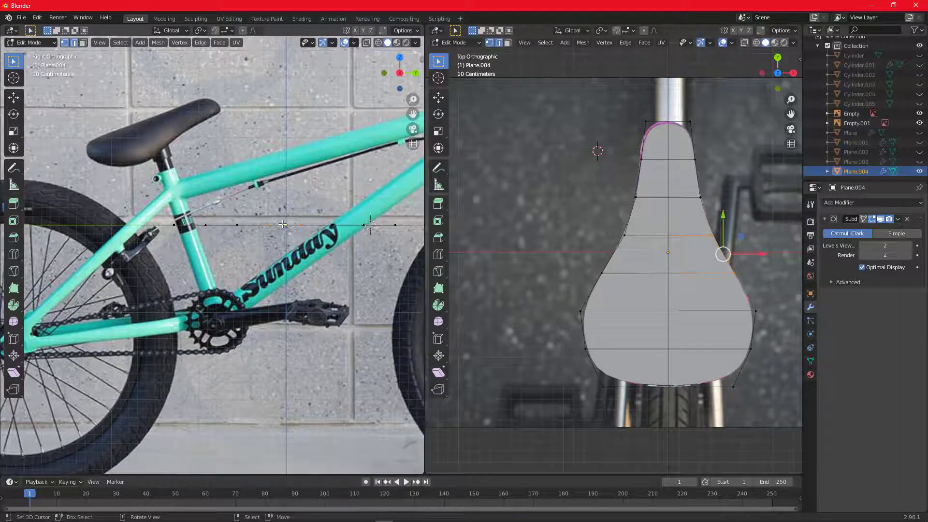
key(ctrl+l)
key(g)
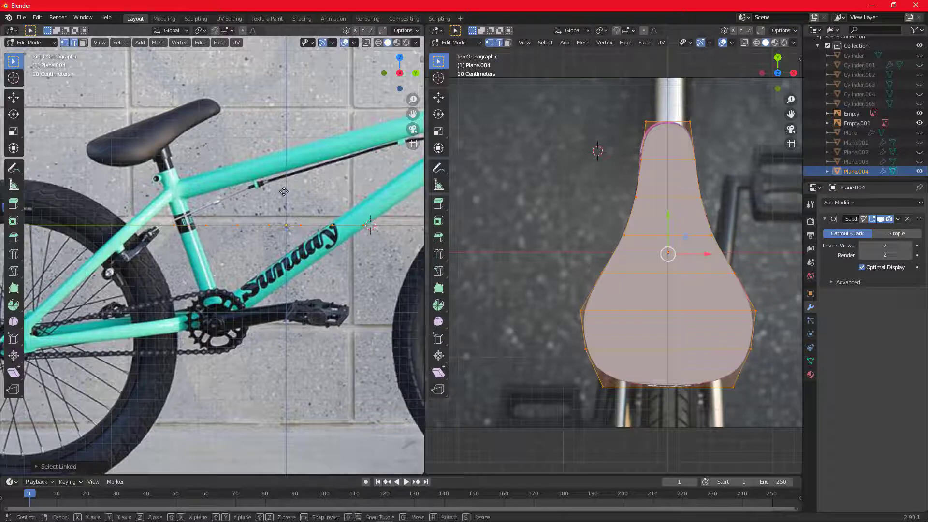
click(191, 103)
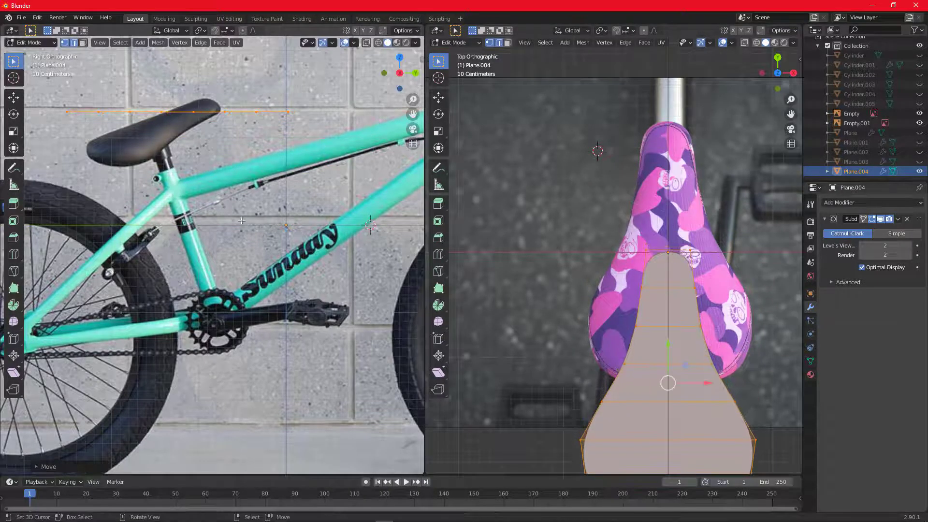
scroll(260, 223, down, 1)
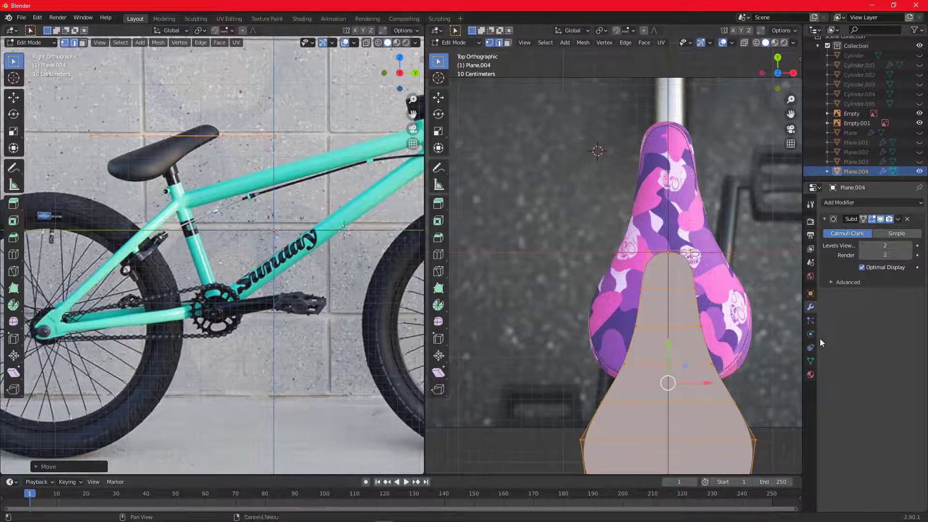
- Leave mesh editing and make the side reference image transparent with an opacity of about 0.556
right_click(301, 261)
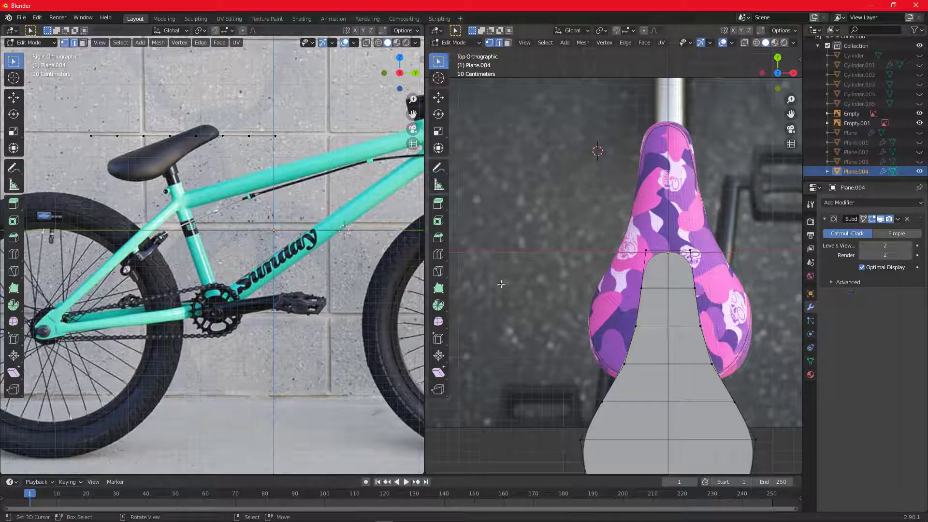
key(Tab)
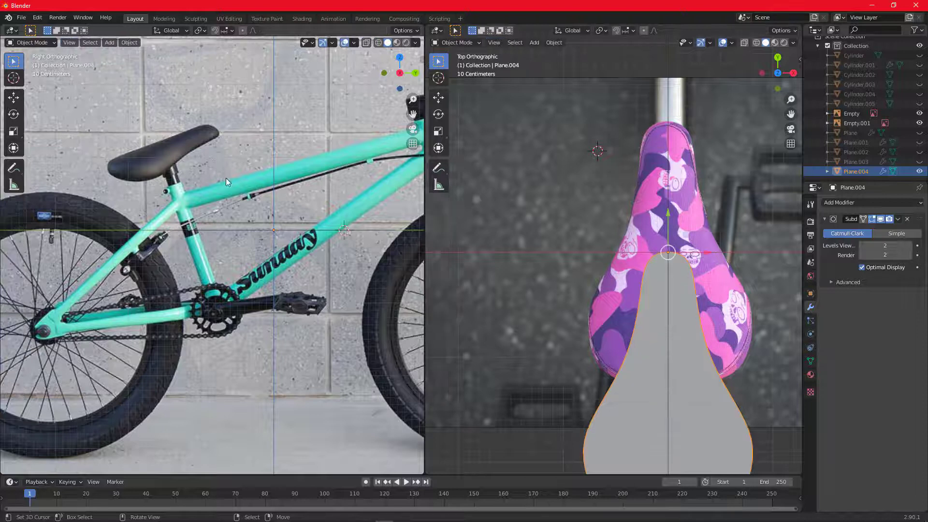
click(290, 297)
scroll(317, 297, down, 5)
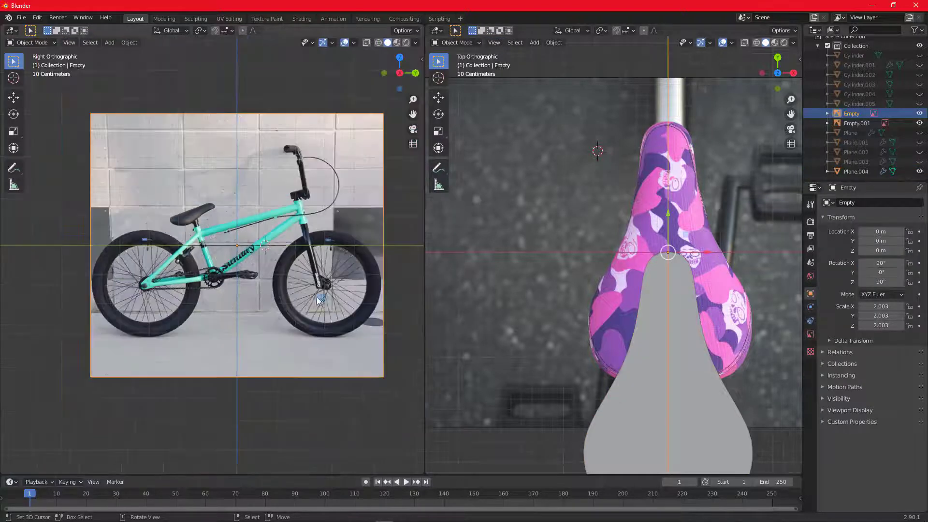
click(811, 334)
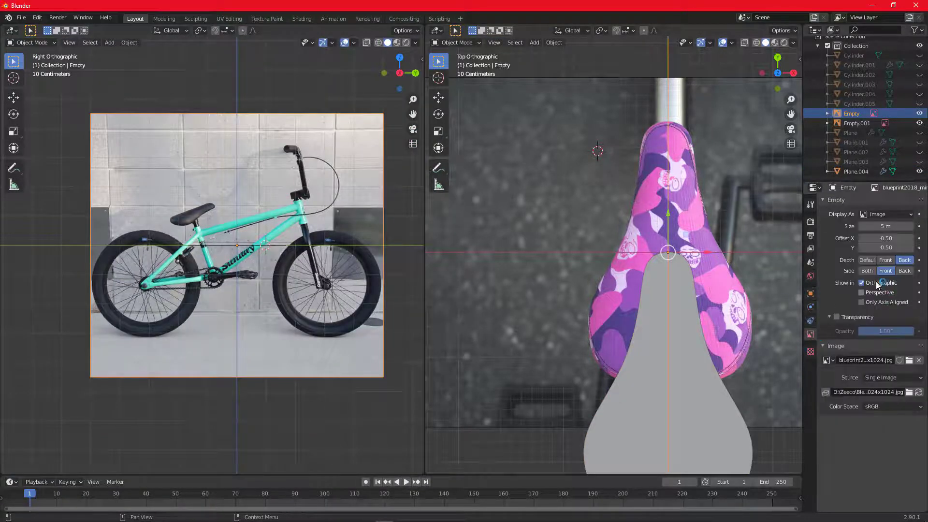
click(837, 317)
drag(880, 333, 845, 332)
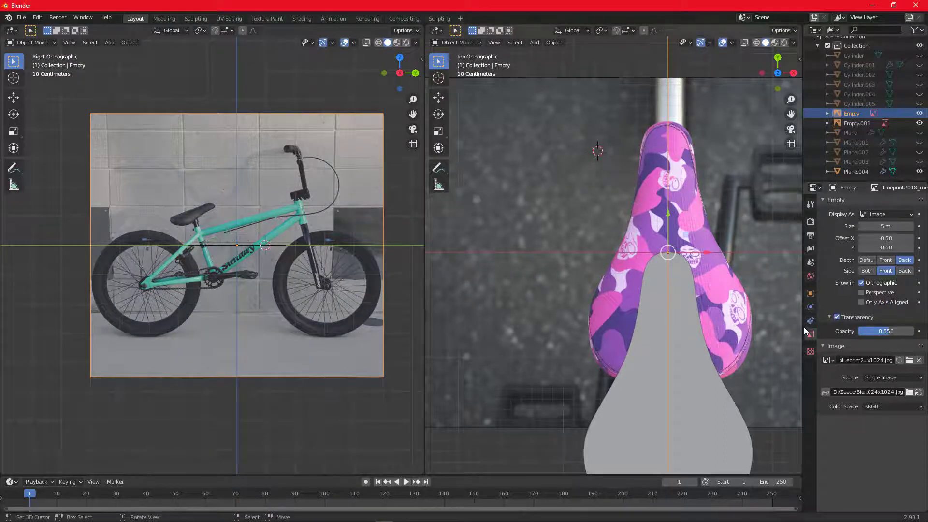
scroll(285, 222, up, 5)
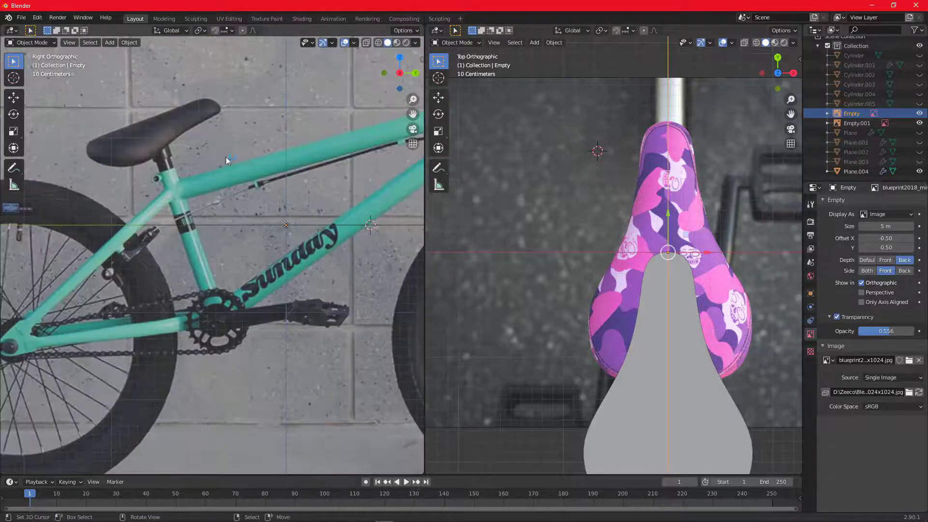
- Select the seat plane and return to editing its mesh in the right orthographic view
scroll(269, 245, down, 2)
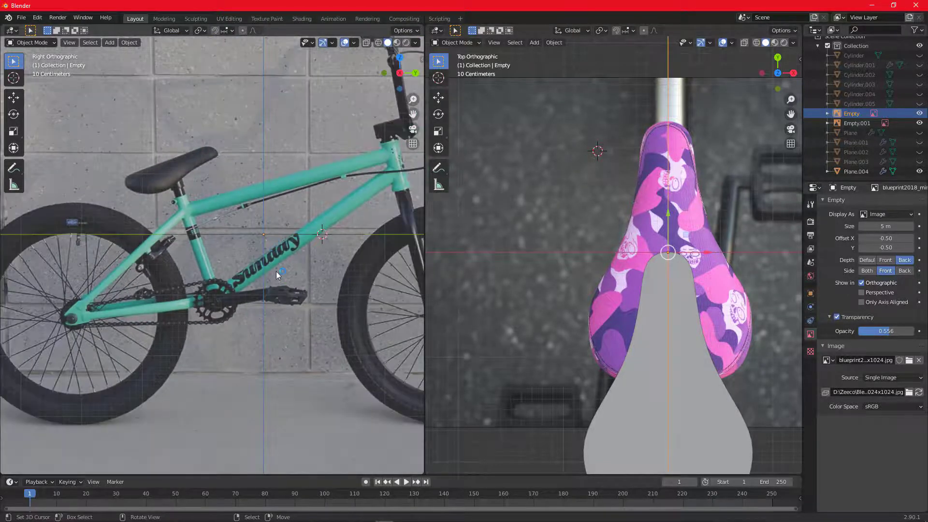
key(z)
key(KP_5)
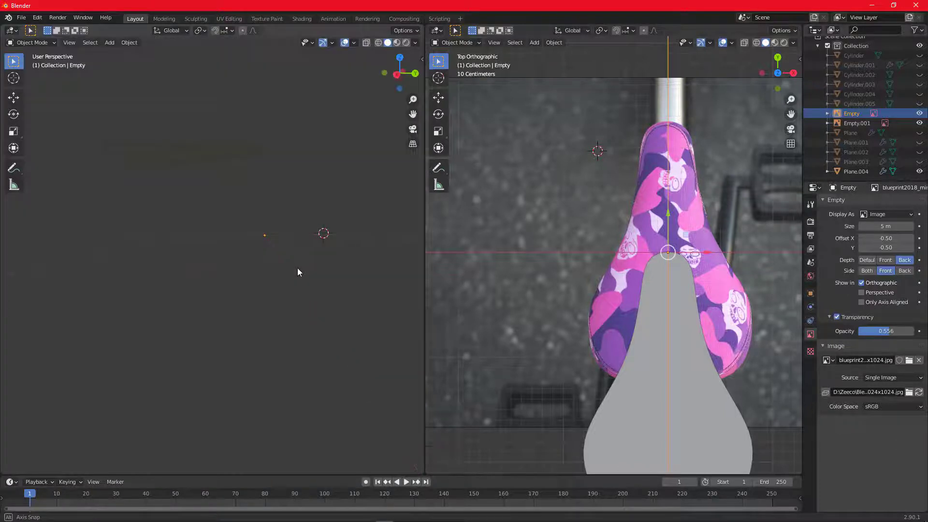
click(204, 155)
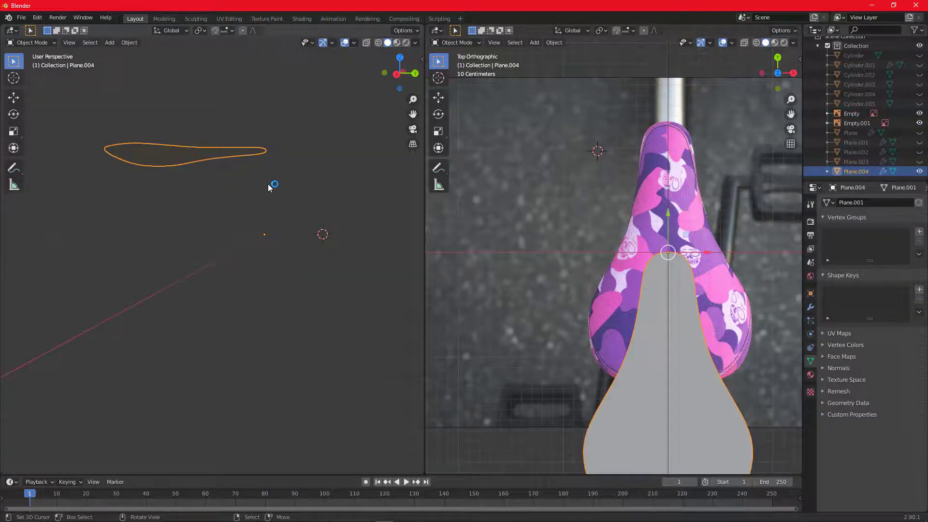
key(KP_3)
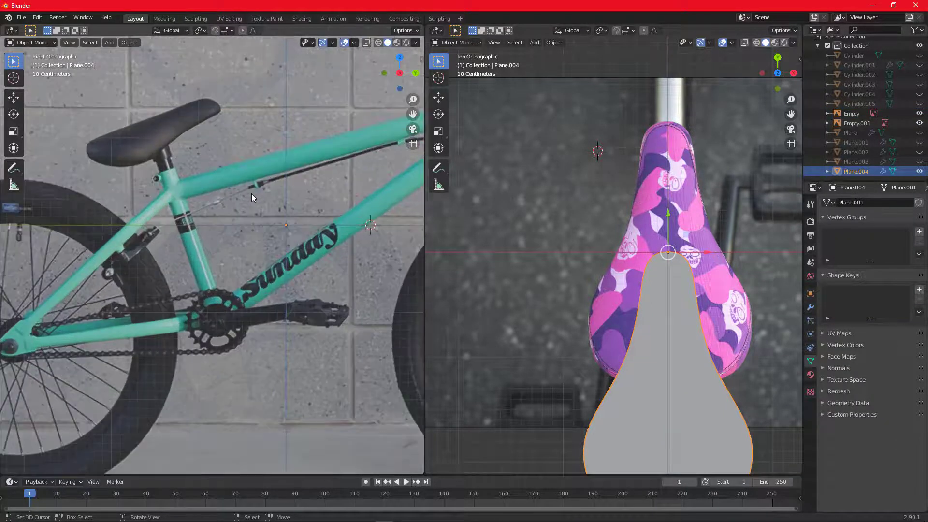
key(Tab)
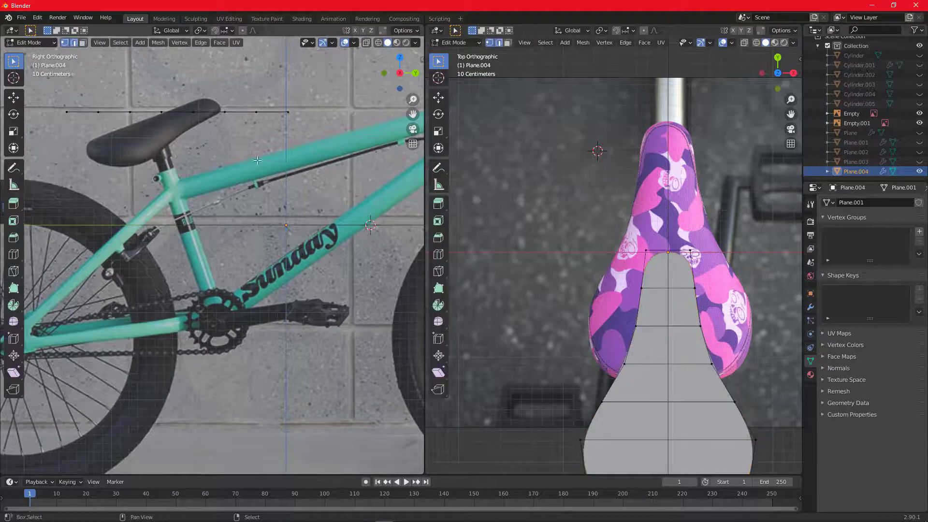
- Scale the entire seat mesh down to about 0.67 to approach the seat length in the side photo
shift+middle_drag(234, 112, 280, 148)
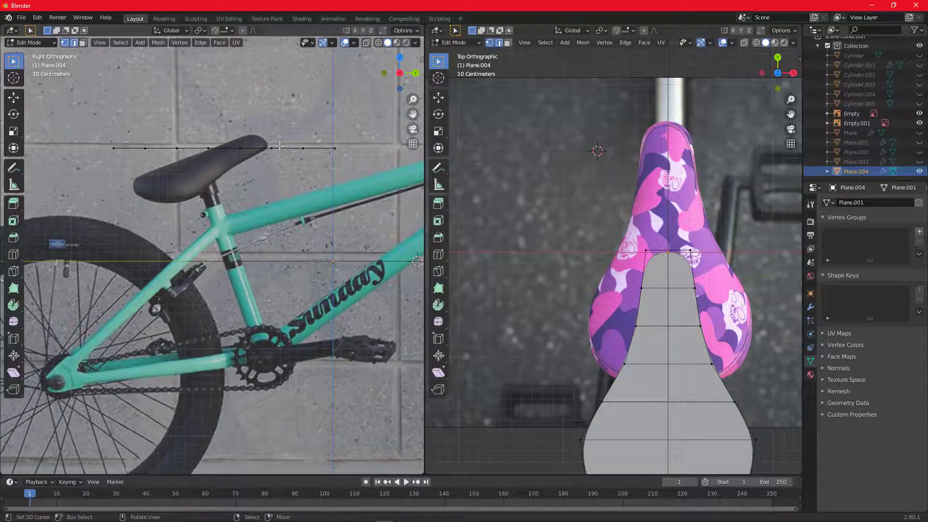
key(a)
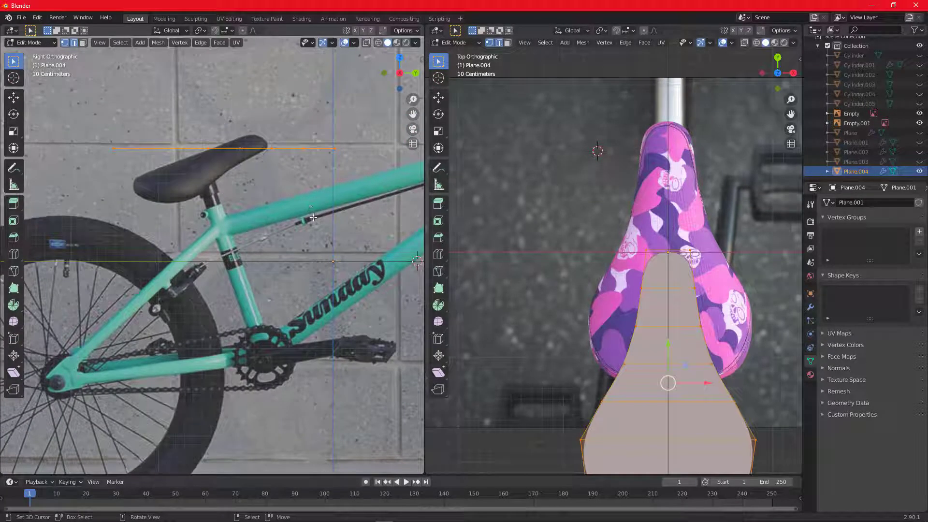
key(s)
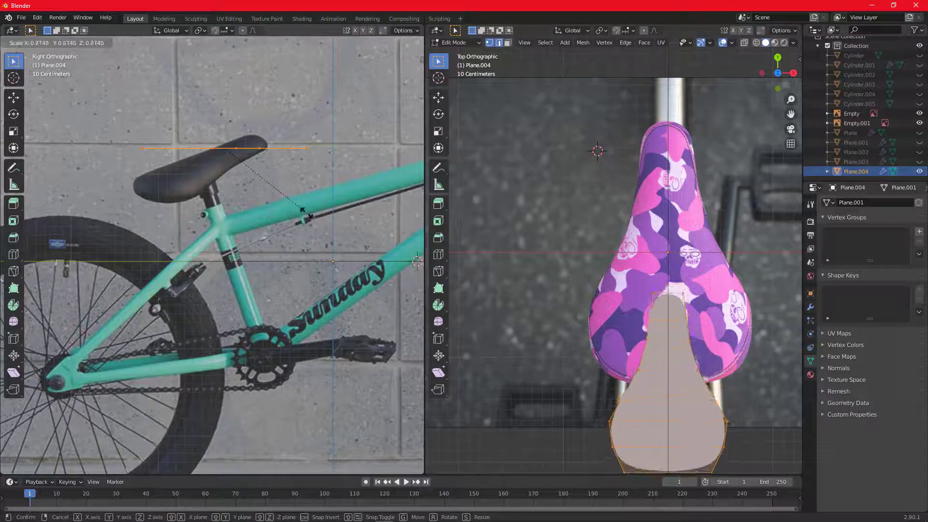
click(672, 209)
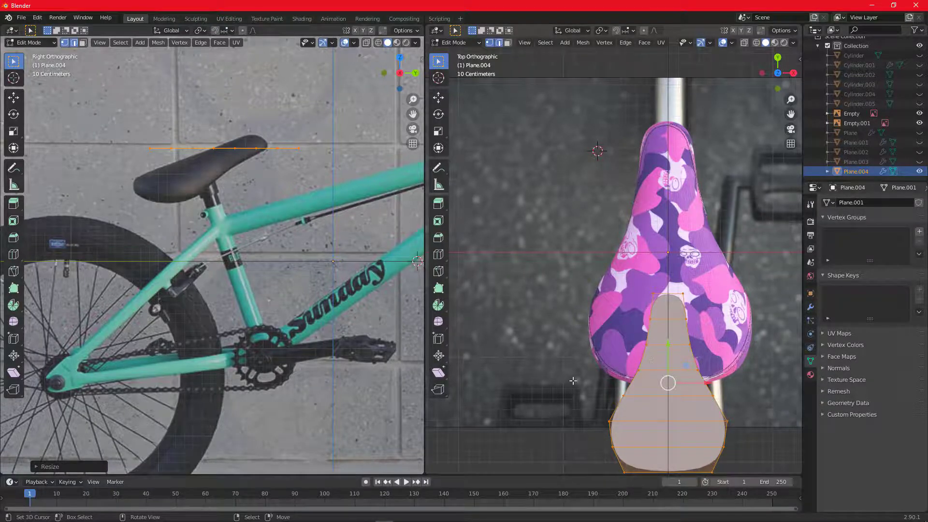
- Widen the side-view viewport and frame it closely on the seat in the reference photo
scroll(327, 280, up, 3)
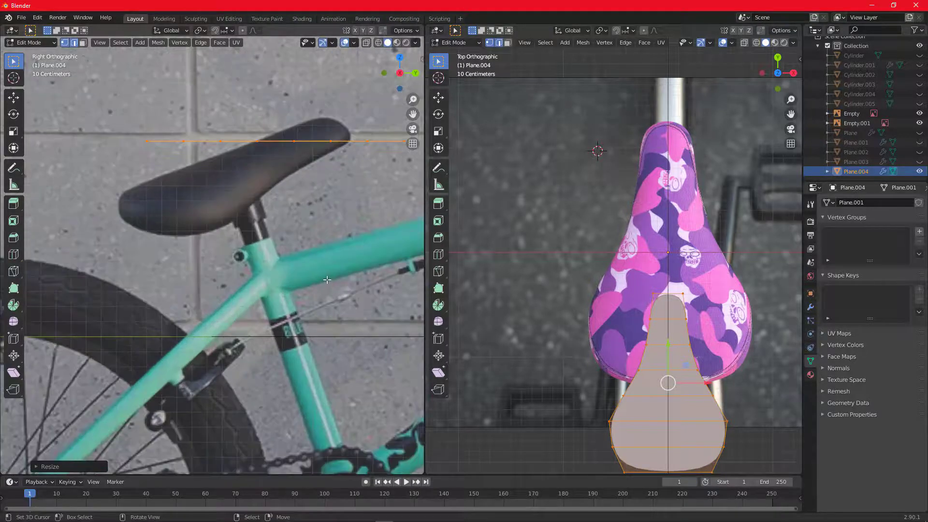
shift+middle_drag(327, 279, 300, 314)
drag(425, 209, 537, 220)
shift+middle_drag(390, 263, 378, 272)
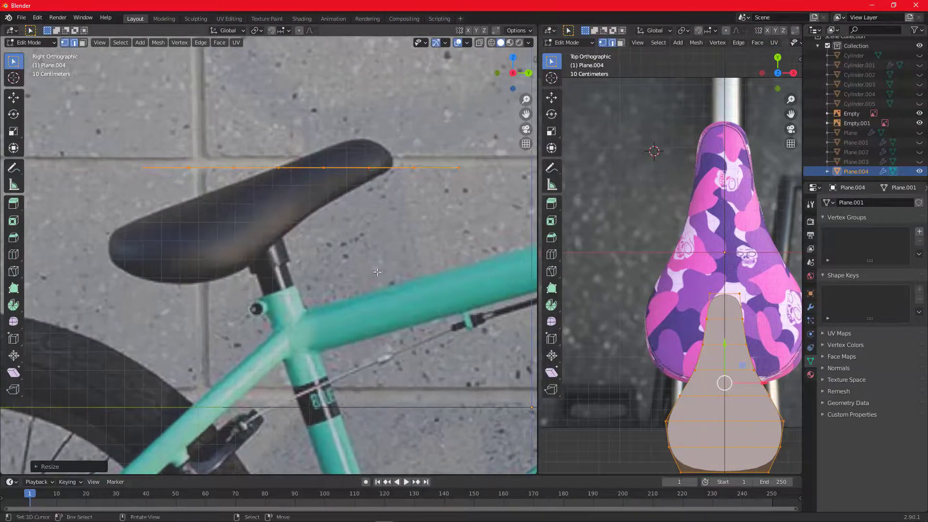
- Scale the seat mesh down further to match the seat's length in the side photo and move it back and up level with the seat's highest point
key(s)
click(376, 267)
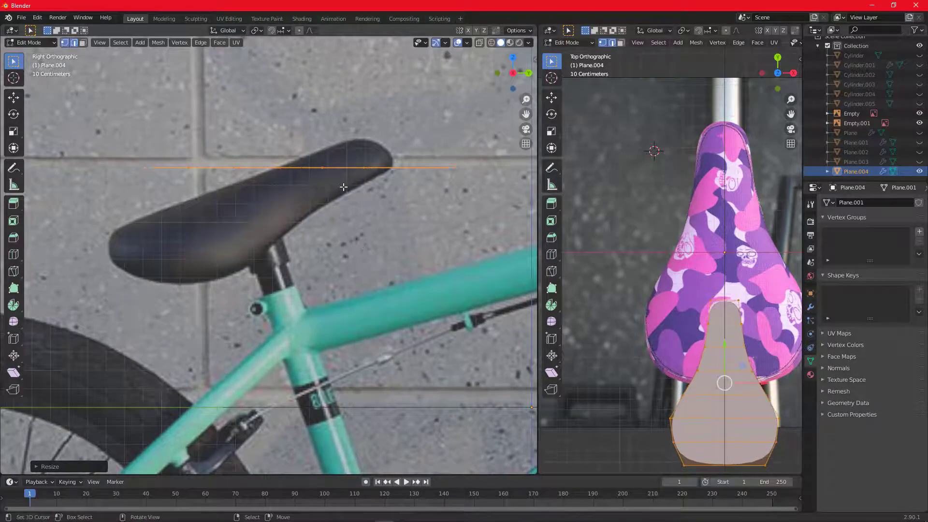
key(g)
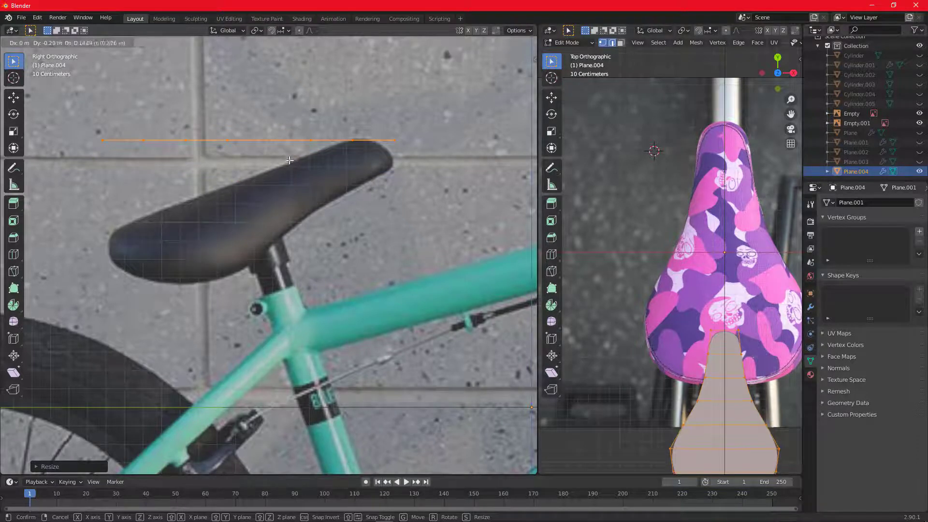
click(291, 160)
key(s)
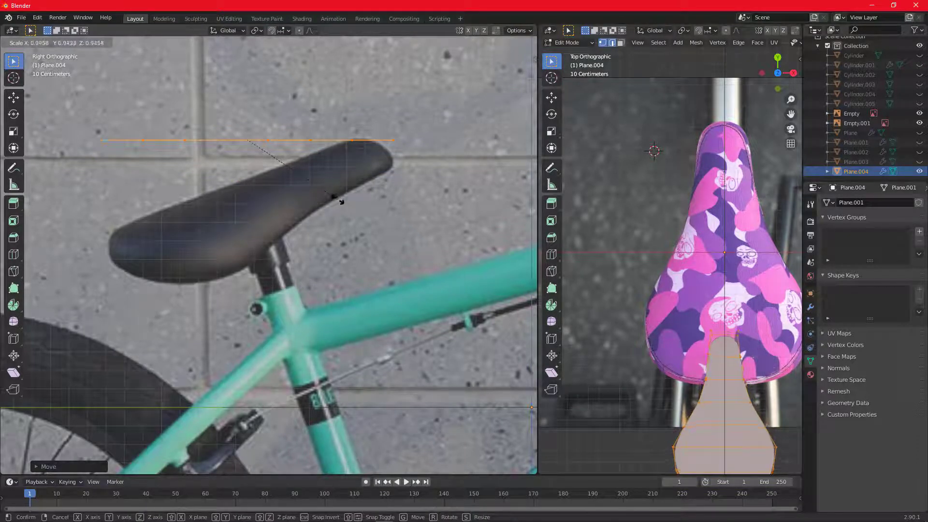
click(338, 200)
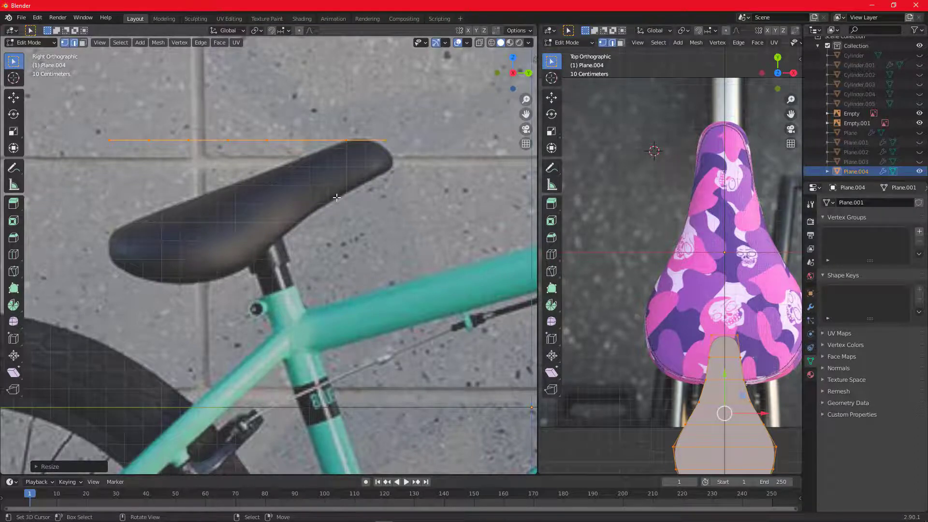
key(g)
key(x)
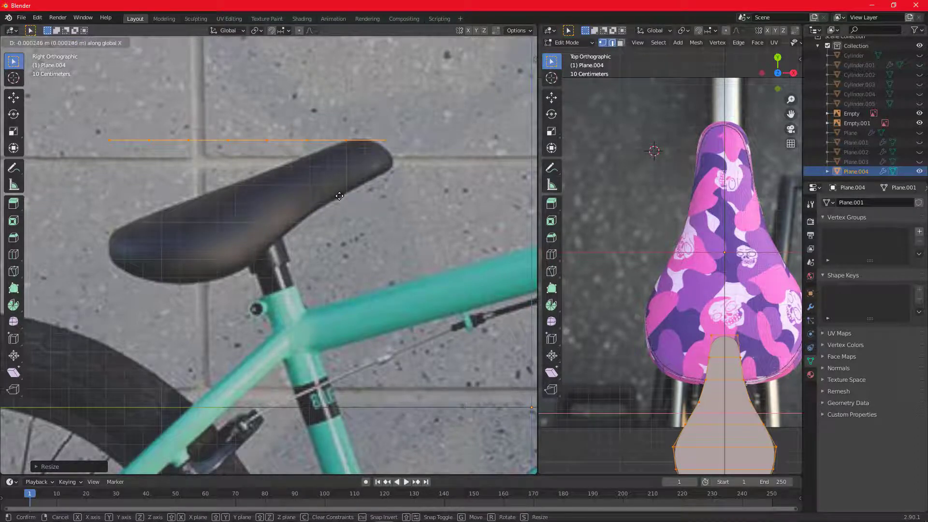
key(Escape)
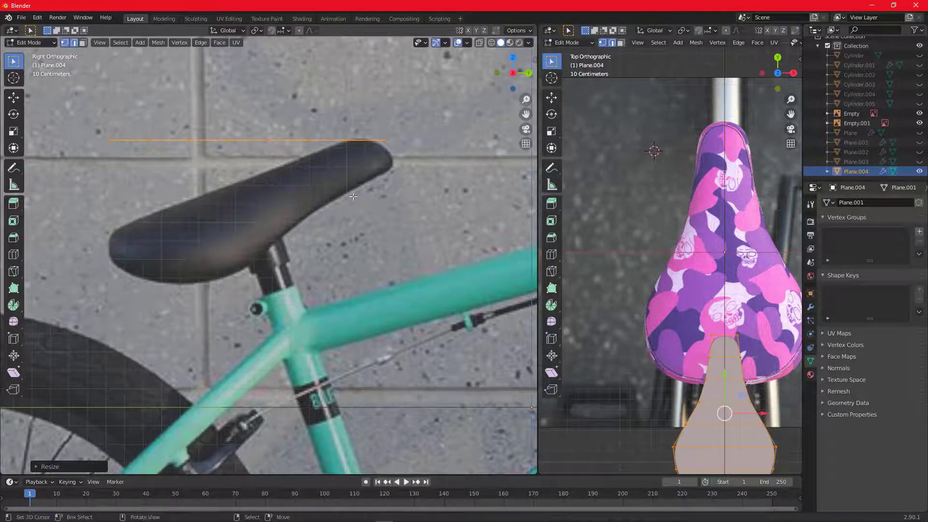
- Nudge the seat mesh in the side view to line its ends up with the seat in the photo
key(g)
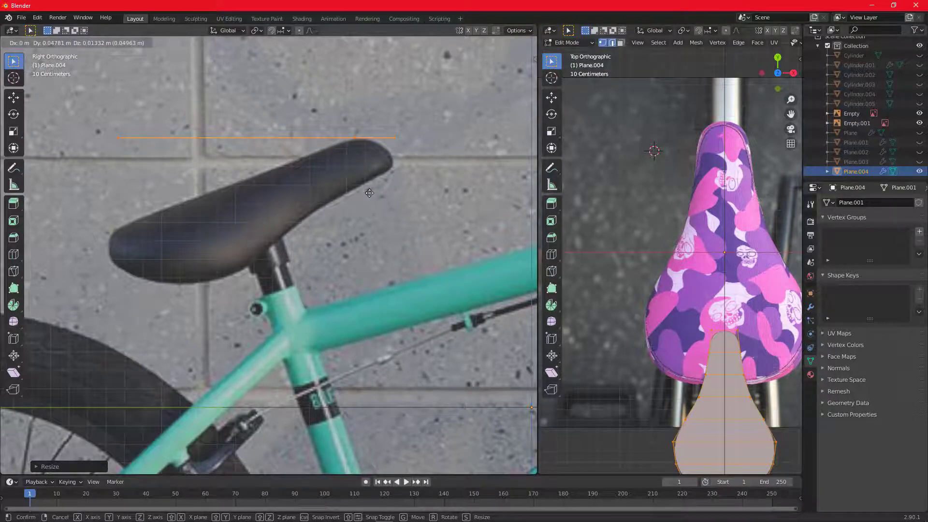
click(316, 210)
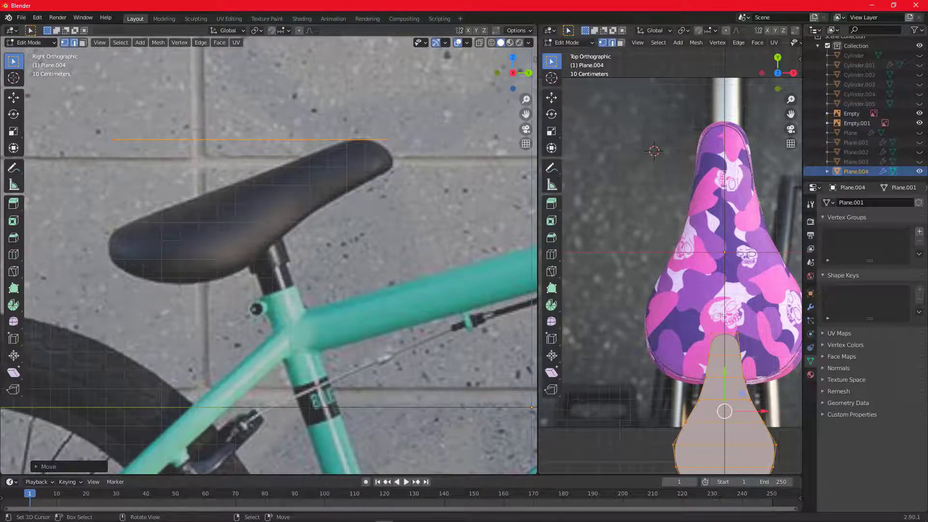
- Show the Move gizmo and lower the seat mesh's front edge slightly onto the seat nose in the side photo
click(725, 335)
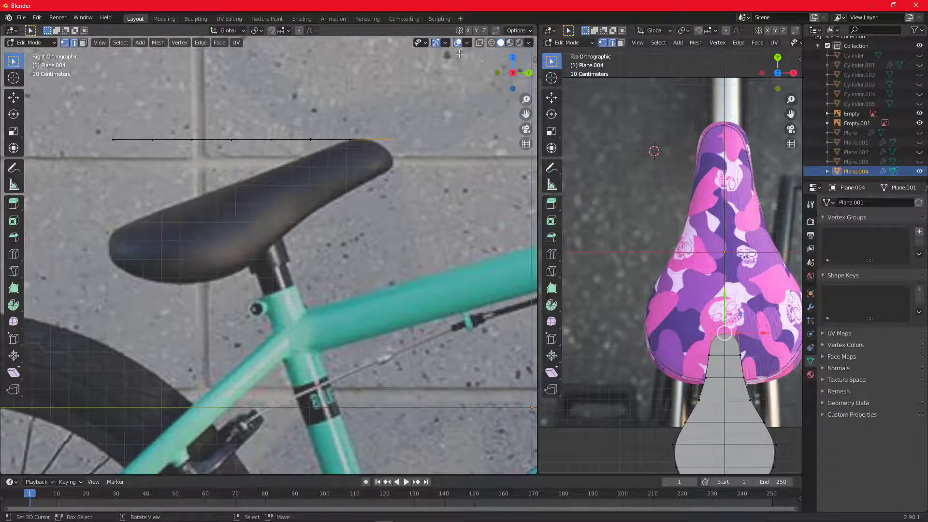
click(446, 43)
click(415, 133)
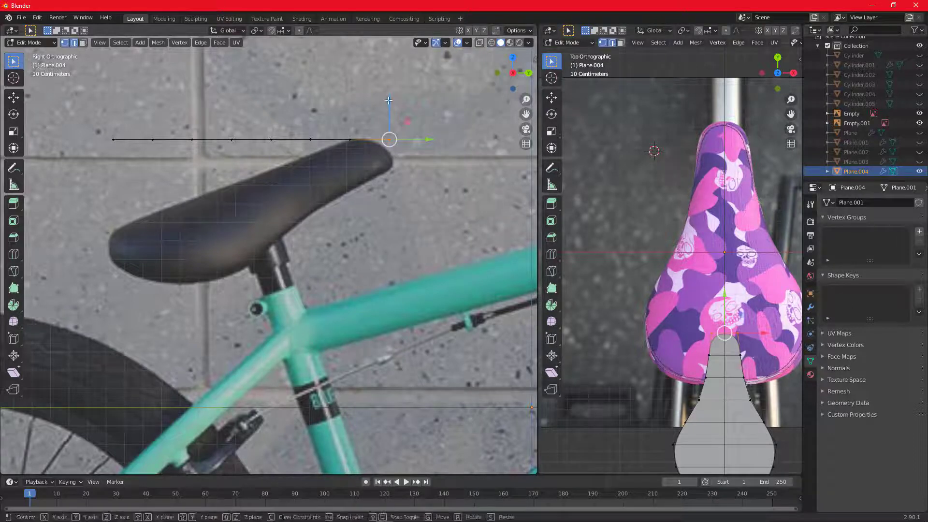
drag(389, 101, 388, 106)
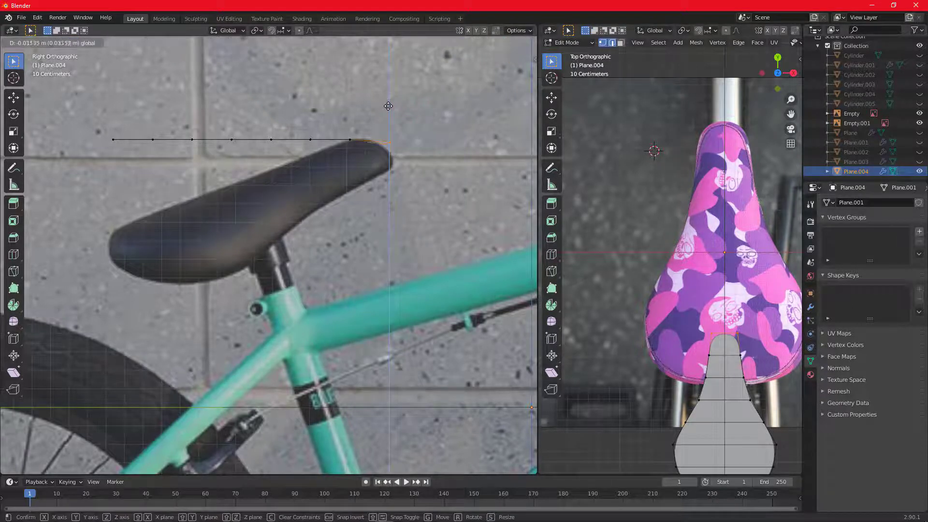
drag(330, 142, 330, 143)
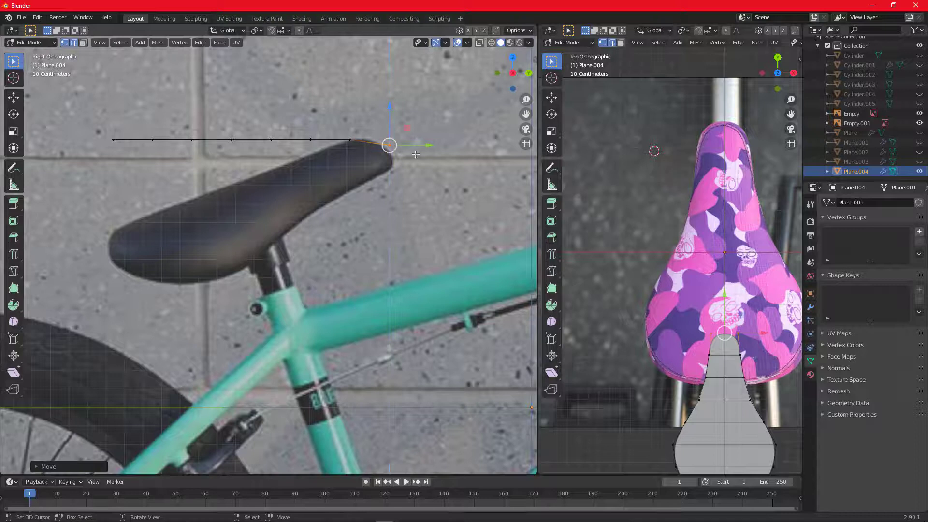
- Fine-tune the height of the second row from the nose and lower the third row towards the seat's upper outline
click(721, 356)
shift+middle_drag(721, 357, 681, 206)
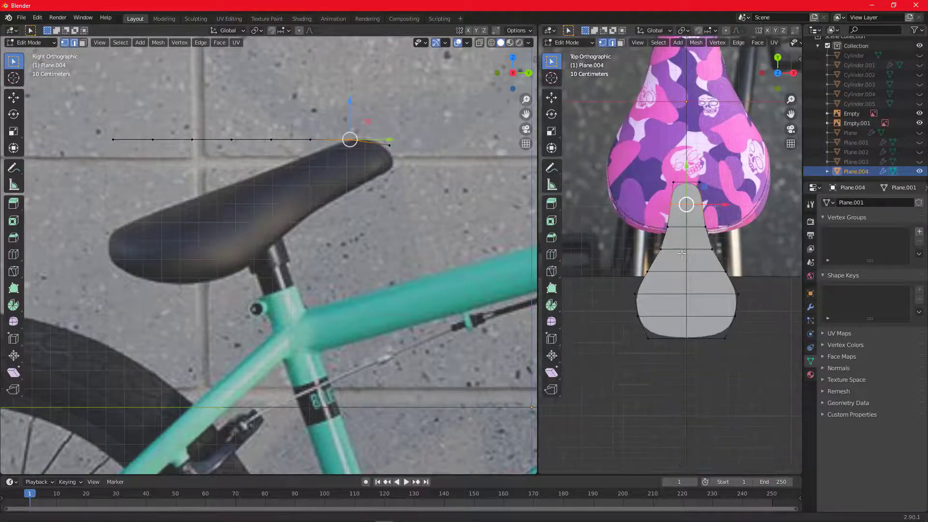
scroll(685, 246, up, 3)
scroll(686, 246, up, 1)
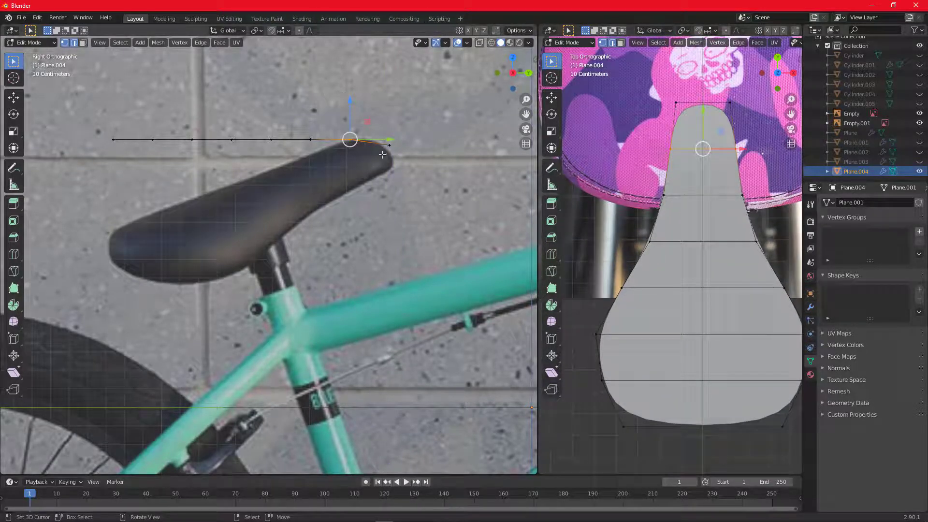
drag(351, 99, 351, 98)
drag(127, 214, 127, 213)
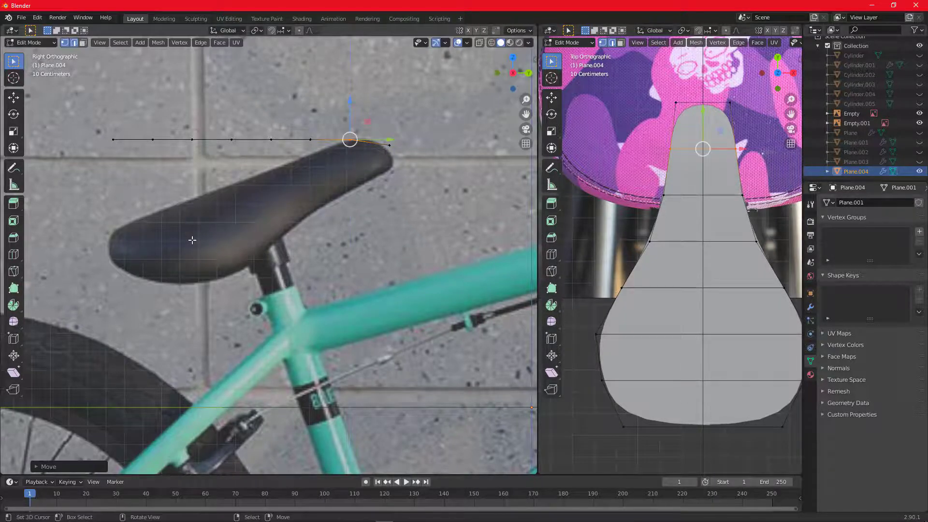
click(704, 196)
drag(308, 102, 311, 118)
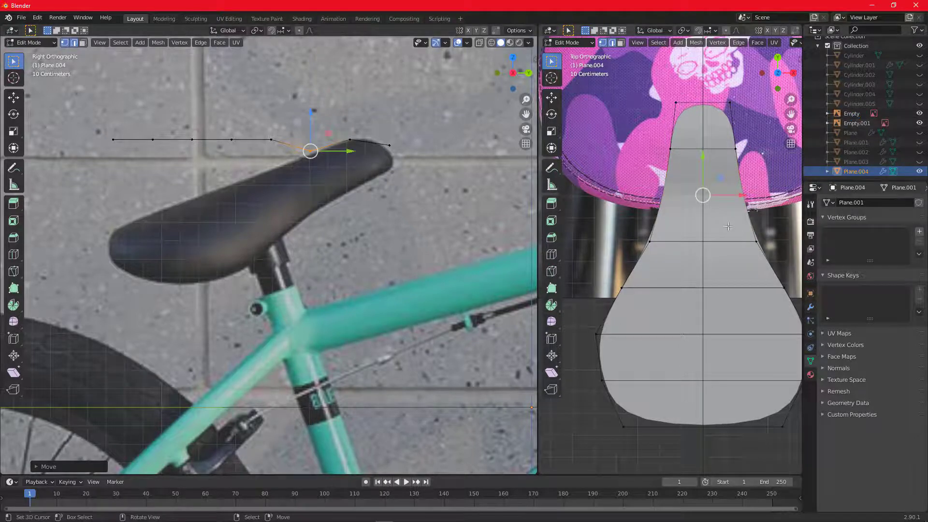
- Lower the fourth row from the nose onto the seat's upper outline, and the fifth row by about 0.23 m
alt+click(726, 241)
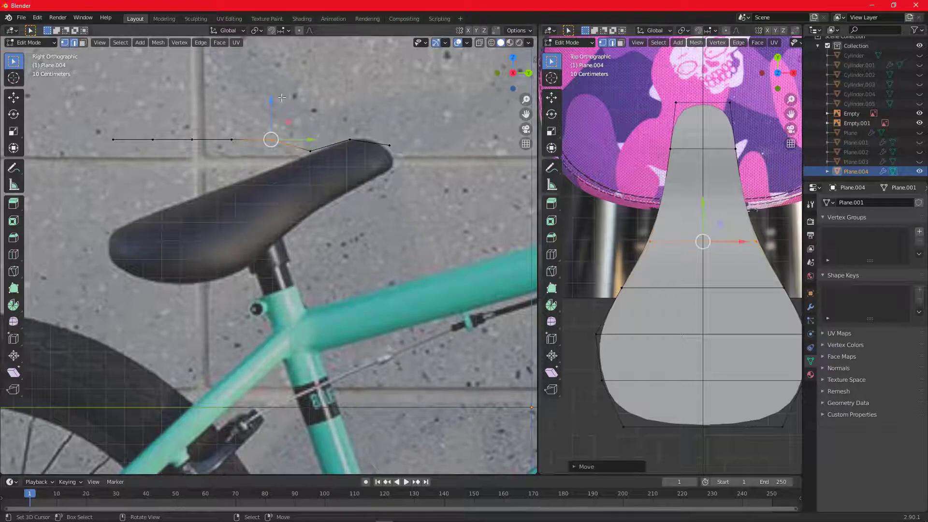
key(g)
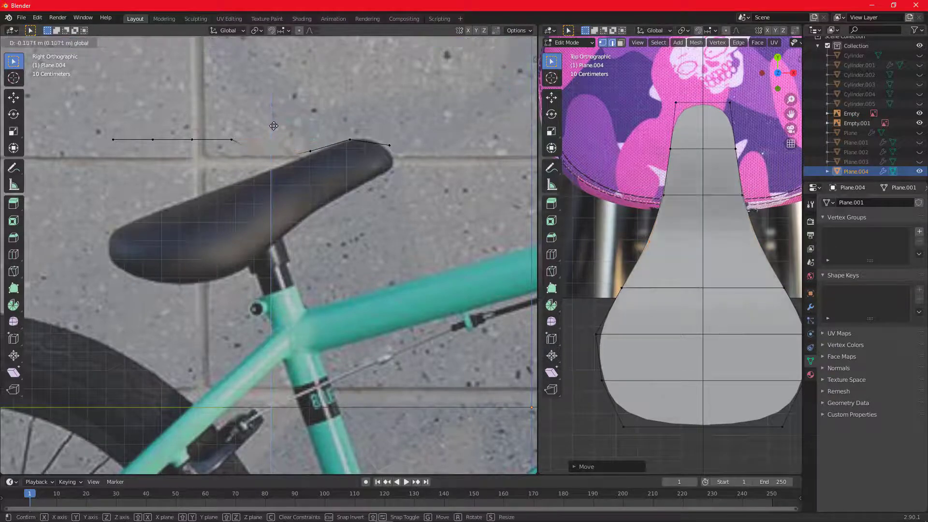
click(273, 131)
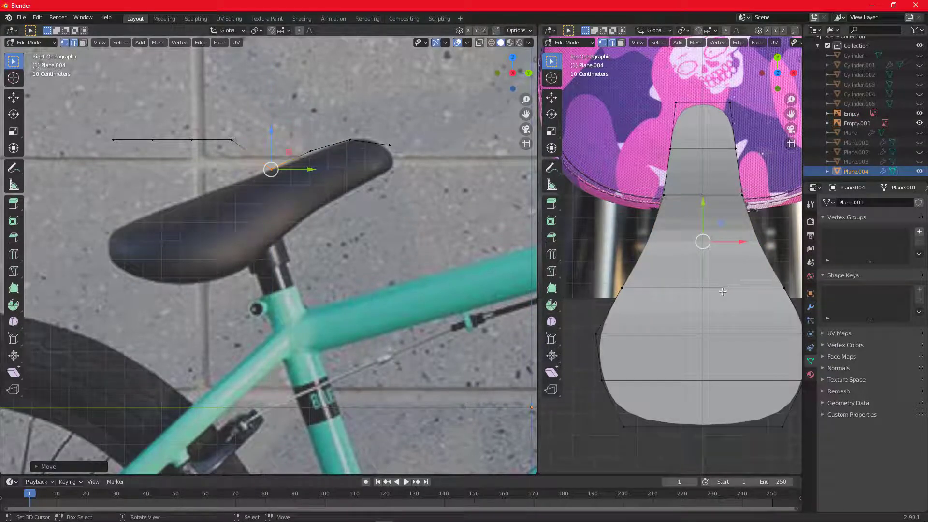
alt+click(693, 287)
key(g)
key(z)
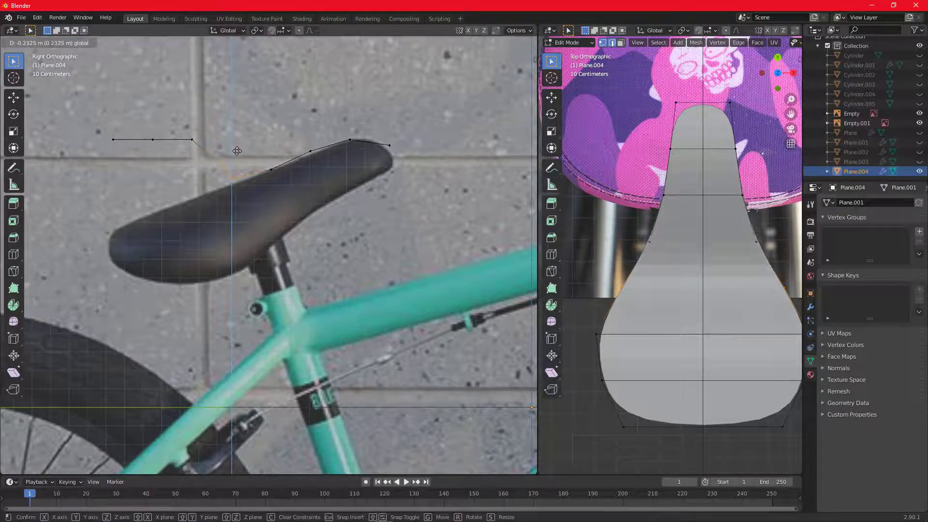
click(514, 230)
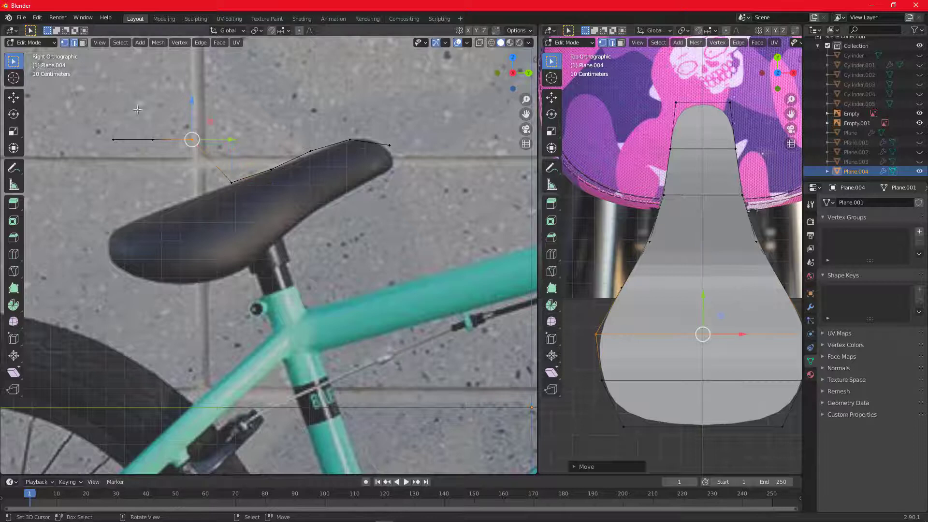
- Move the sixth row from the nose down about 0.32 m along Z onto the seat's upper outline
key(g)
key(z)
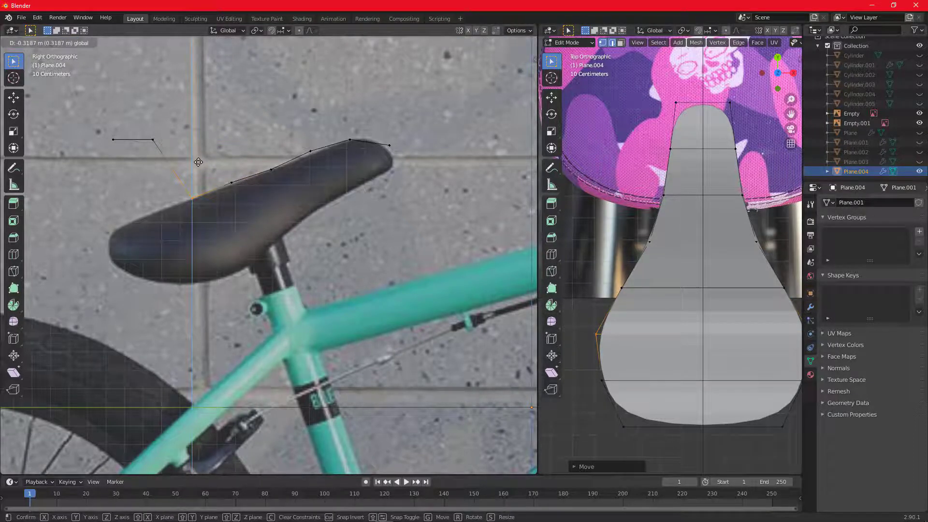
click(513, 247)
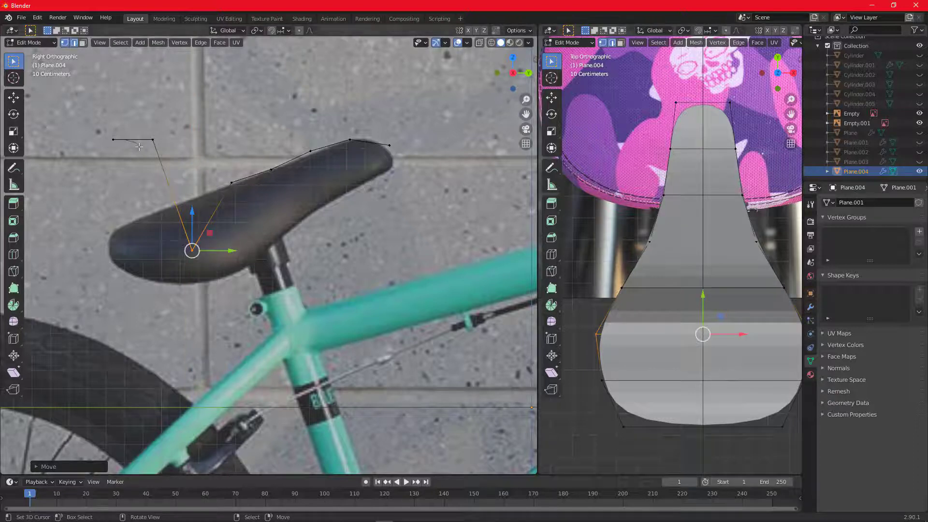
drag(191, 212, 182, 160)
- Lower the seventh row by about 0.40 m and the rear edge row onto the back of the seat's upper outline
click(153, 140)
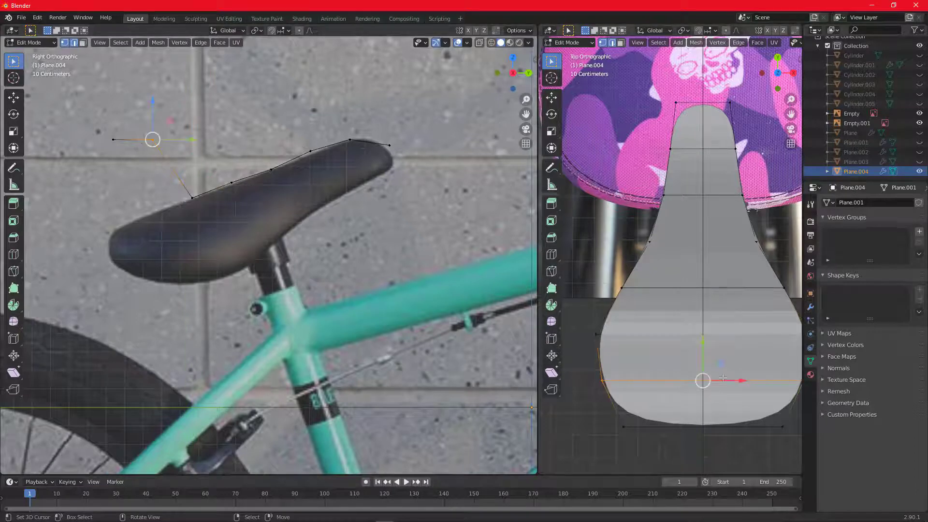
drag(152, 109, 159, 182)
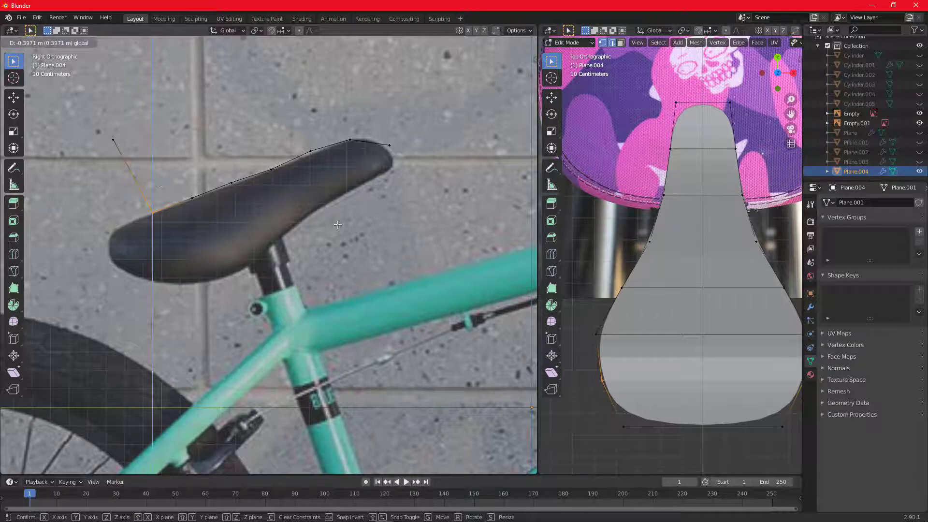
drag(338, 225, 337, 225)
click(718, 426)
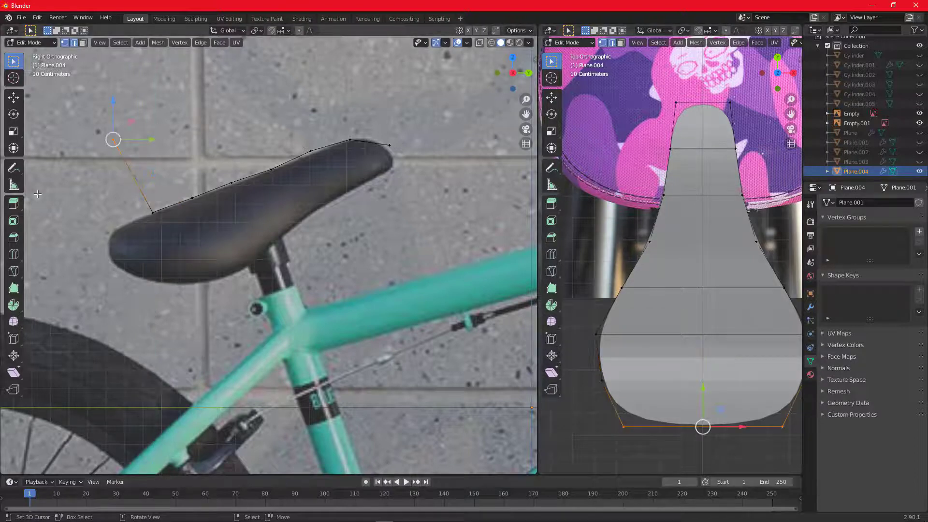
drag(113, 102, 121, 194)
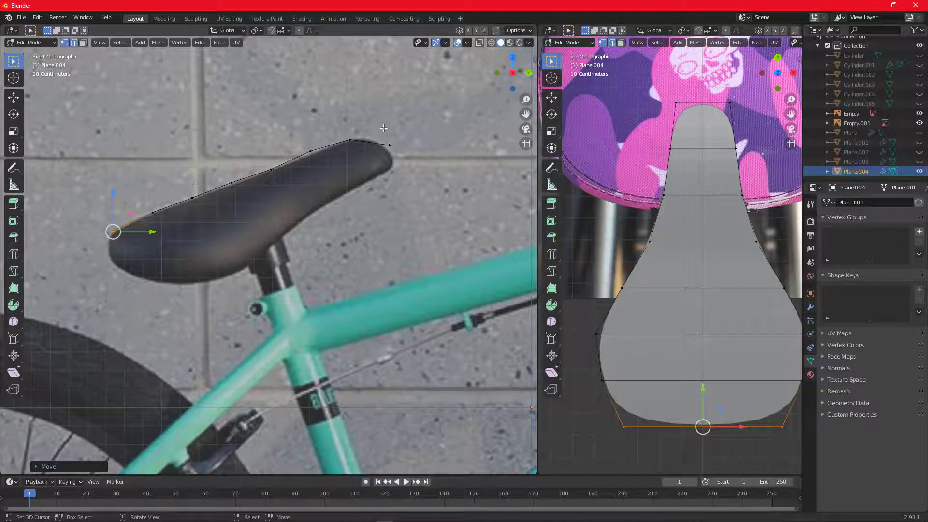
- Lower the third row from the nose slightly more to smooth the seat's side profile
click(281, 169)
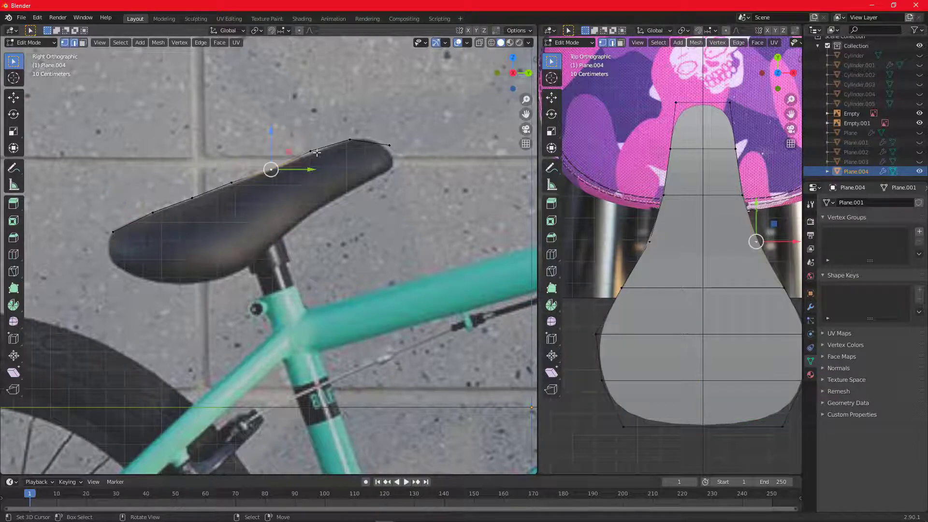
click(317, 152)
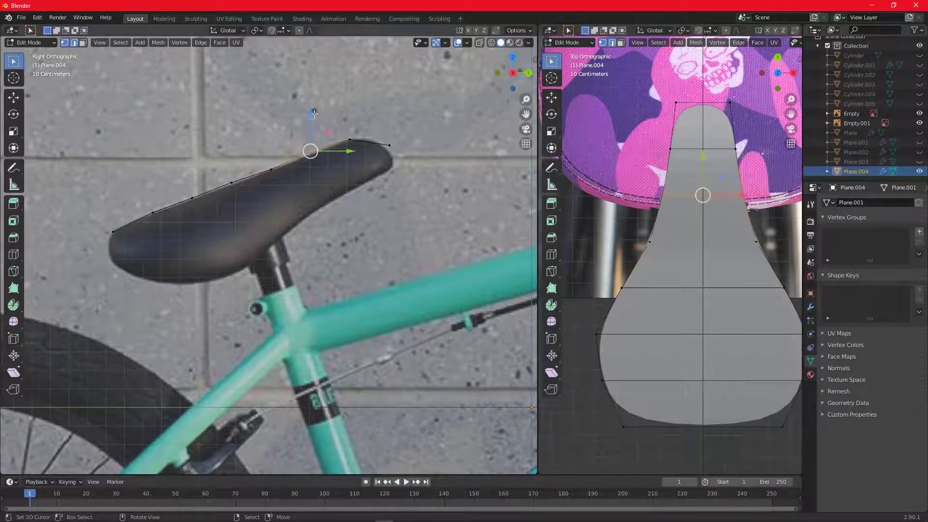
drag(310, 111, 310, 115)
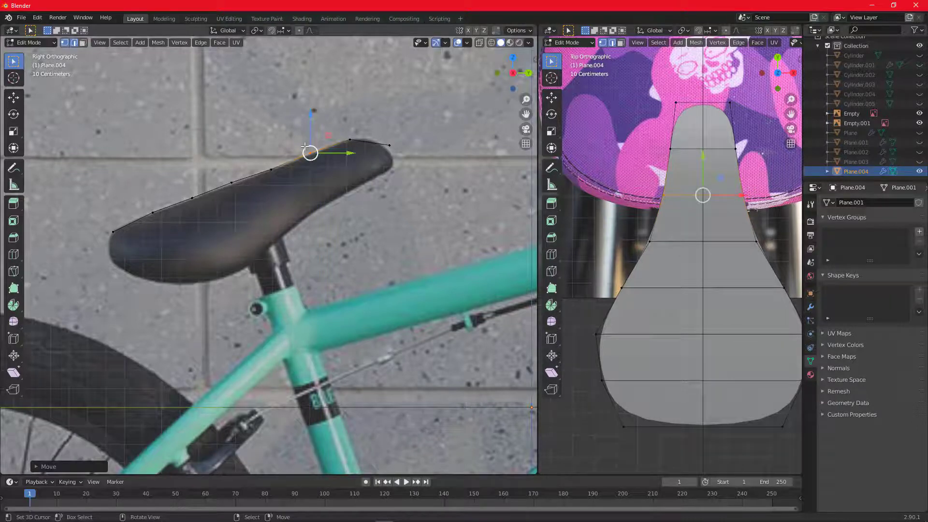
- Extrude the seat plane's whole border edge loop down about 0.10 m along Z
alt+click(636, 264)
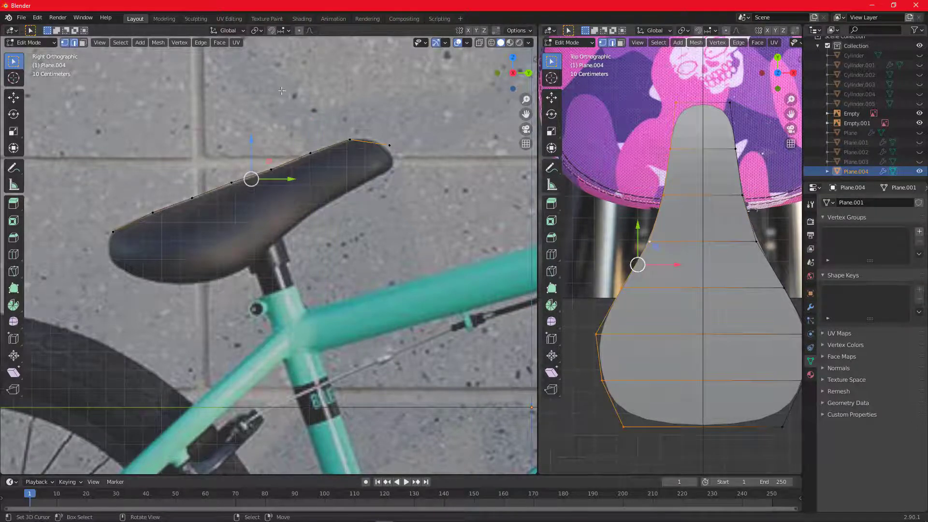
click(612, 43)
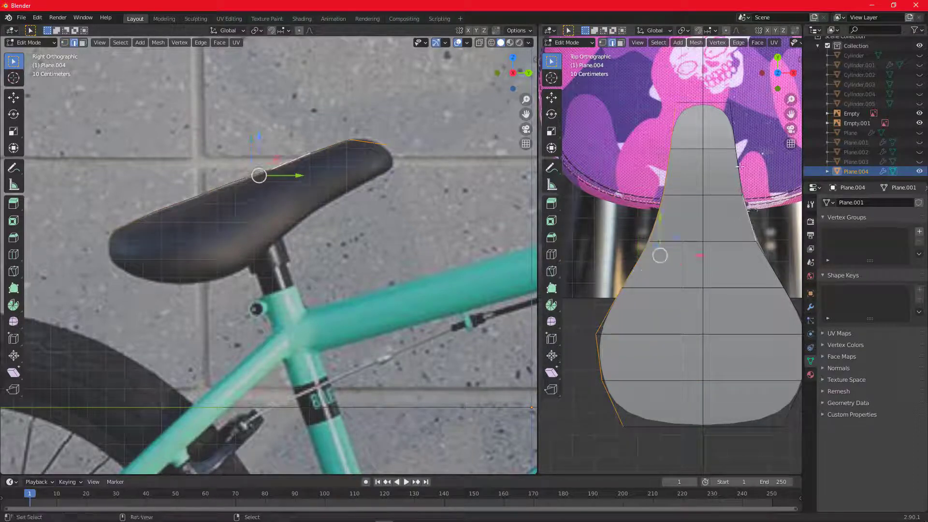
alt+shift+click(736, 139)
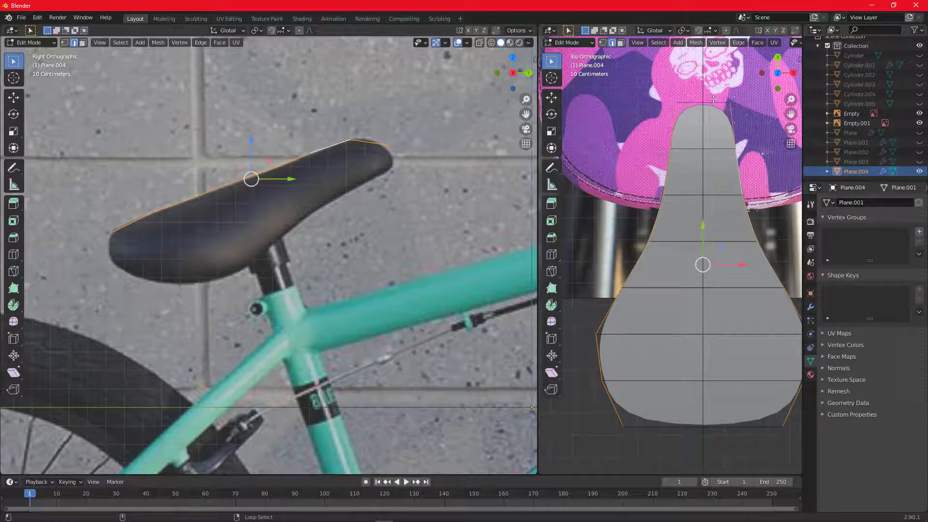
alt+shift+click(687, 432)
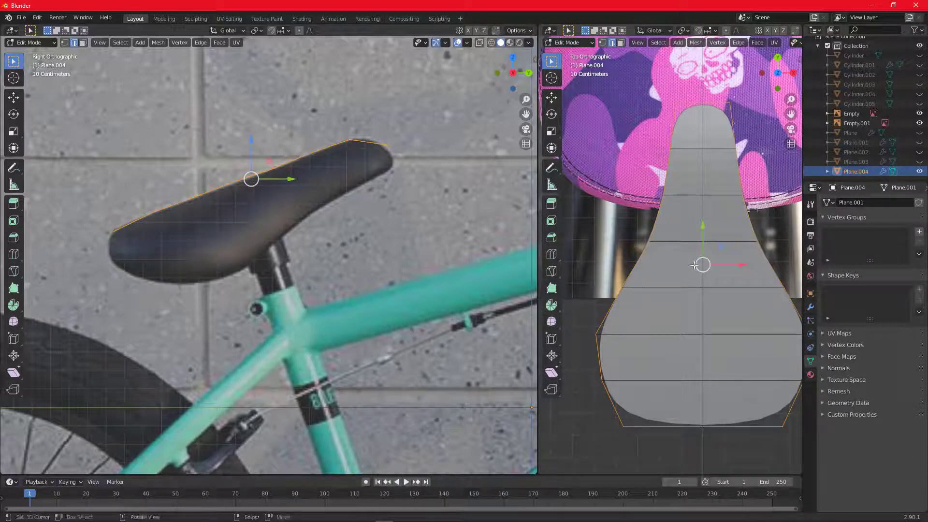
key(e)
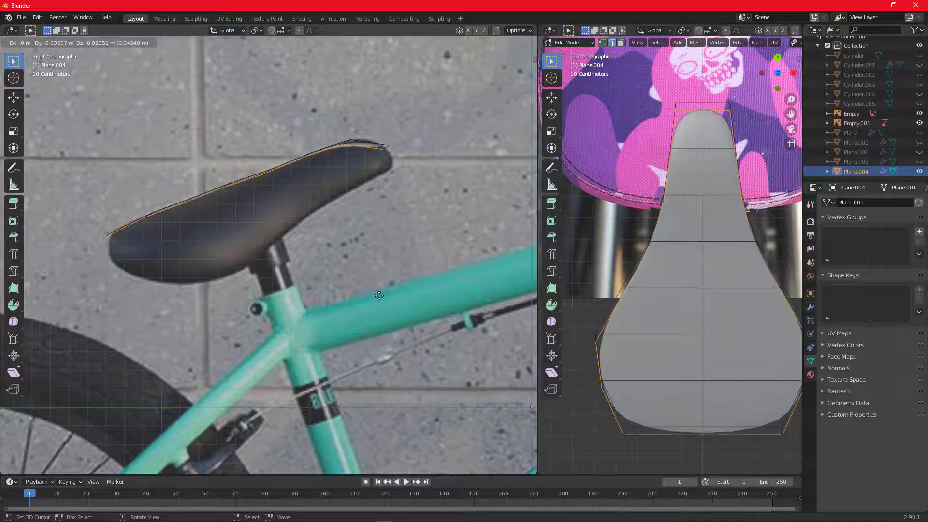
right_click(367, 225)
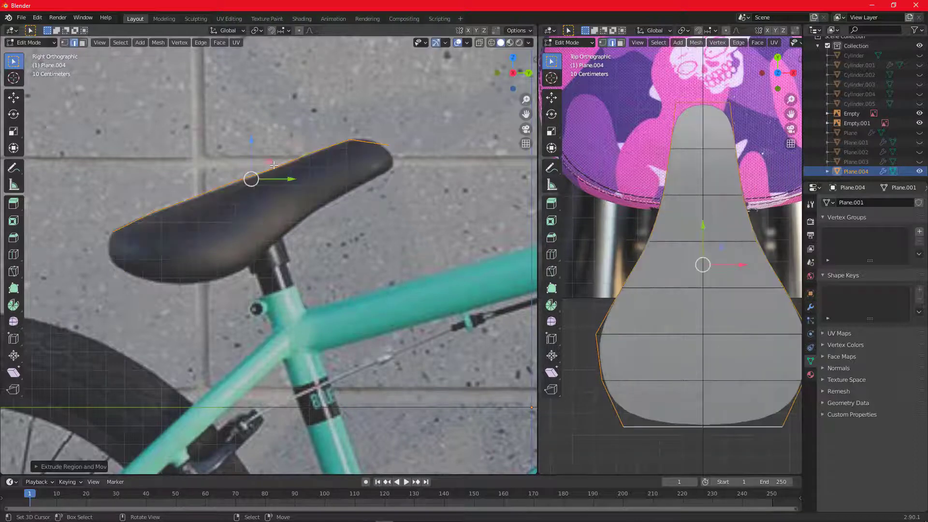
key(e)
key(z)
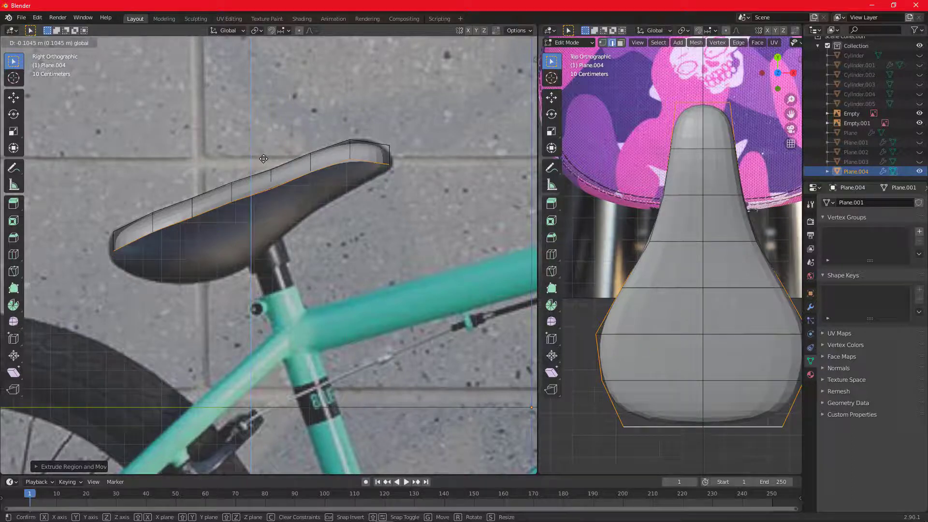
click(263, 159)
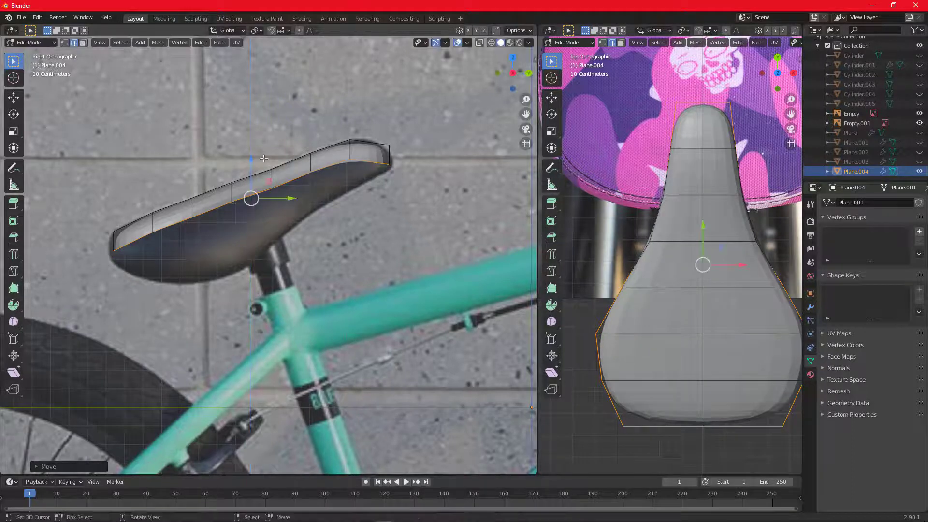
- Try to select the seat's front edge and its lower nose corner
click(66, 43)
scroll(285, 198, up, 2)
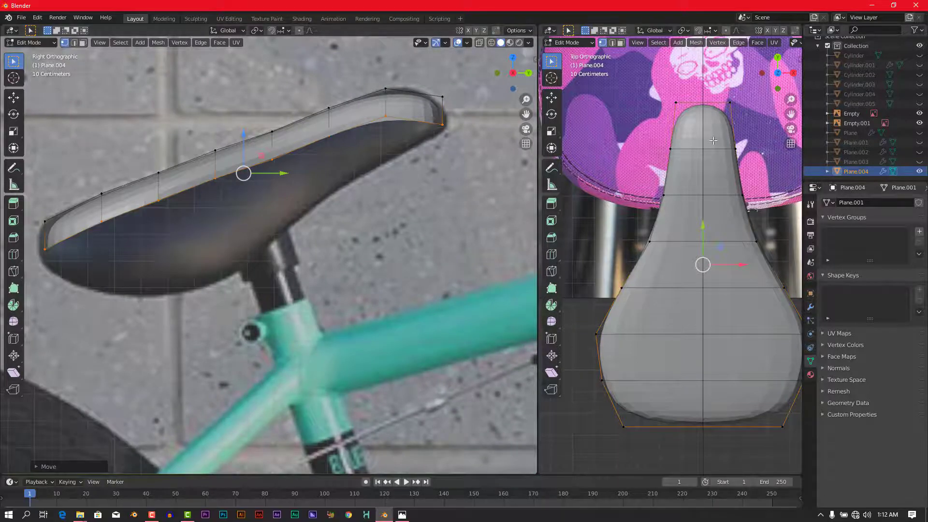
click(698, 101)
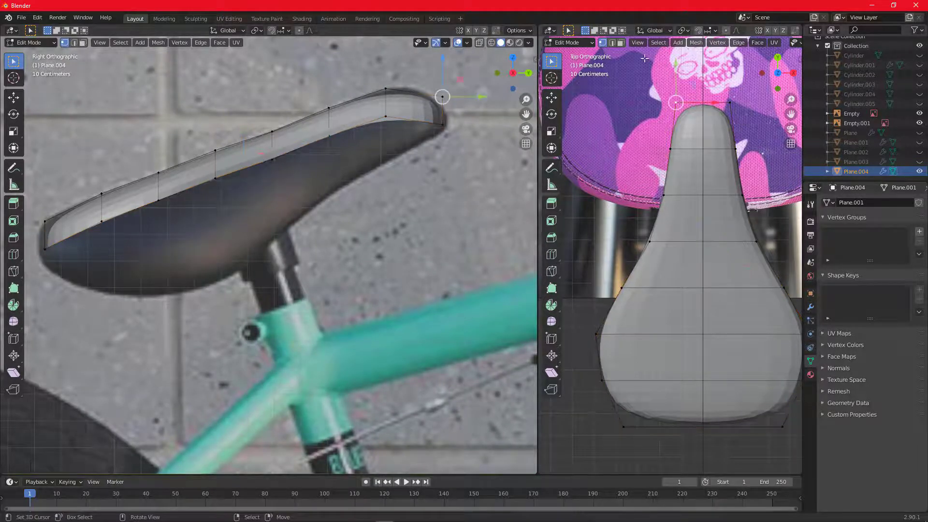
shift+click(612, 43)
right_click(717, 100)
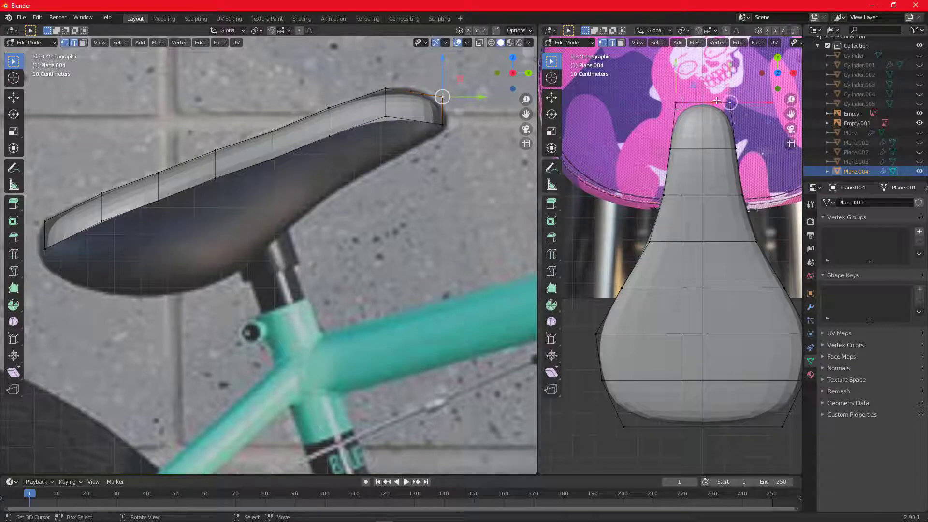
right_click(701, 104)
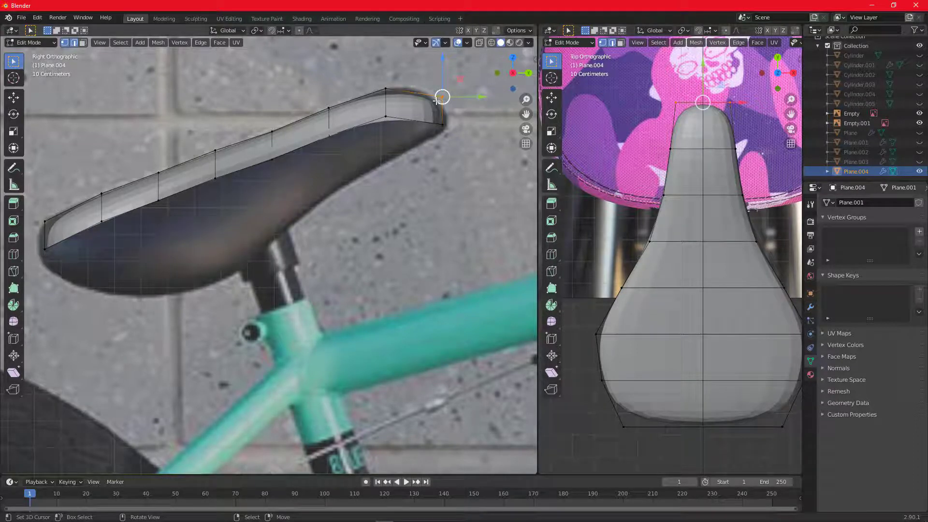
right_click(443, 125)
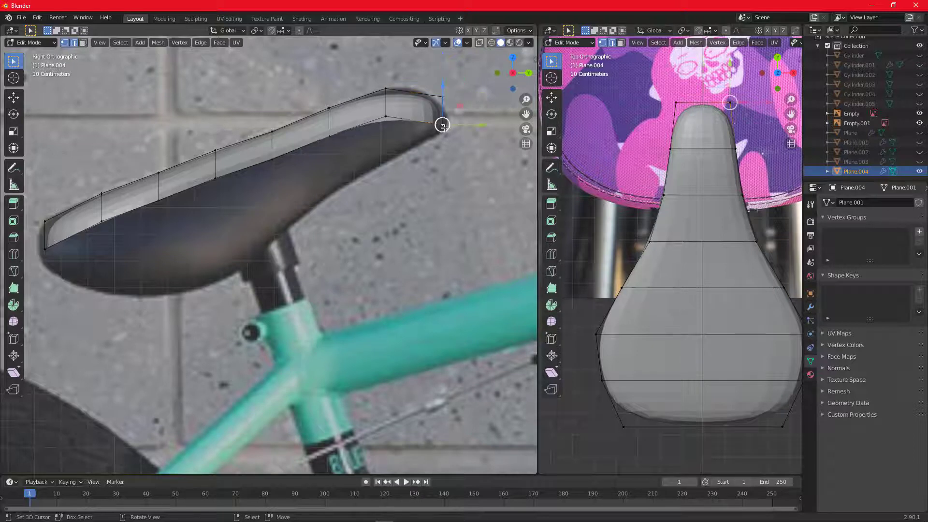
- Change the side view's shading and try to circle-select the vertices at the lower nose corner
key(z)
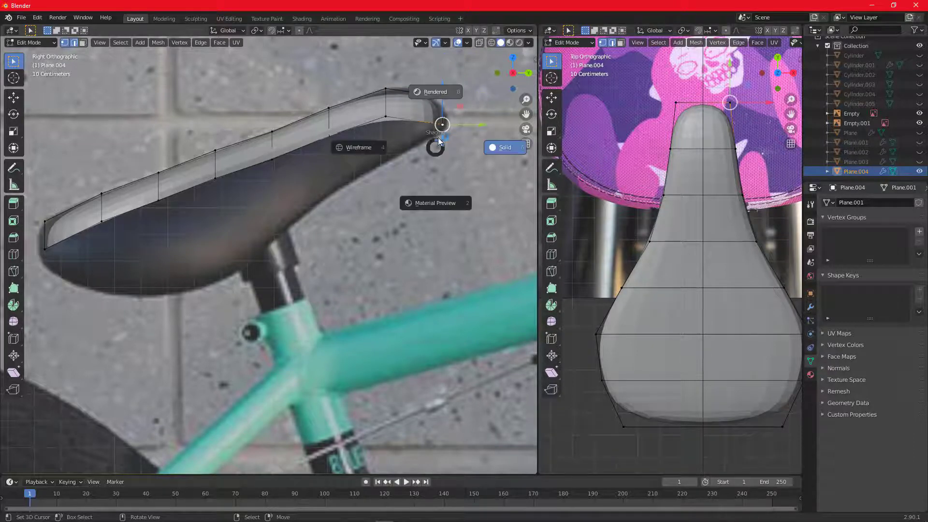
click(369, 146)
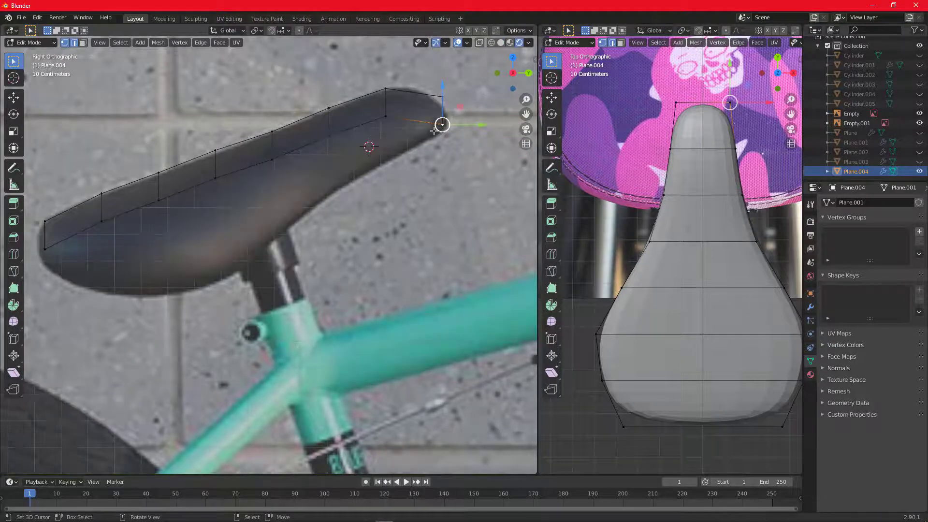
key(c)
right_click(445, 134)
key(ctrl+KP_Add)
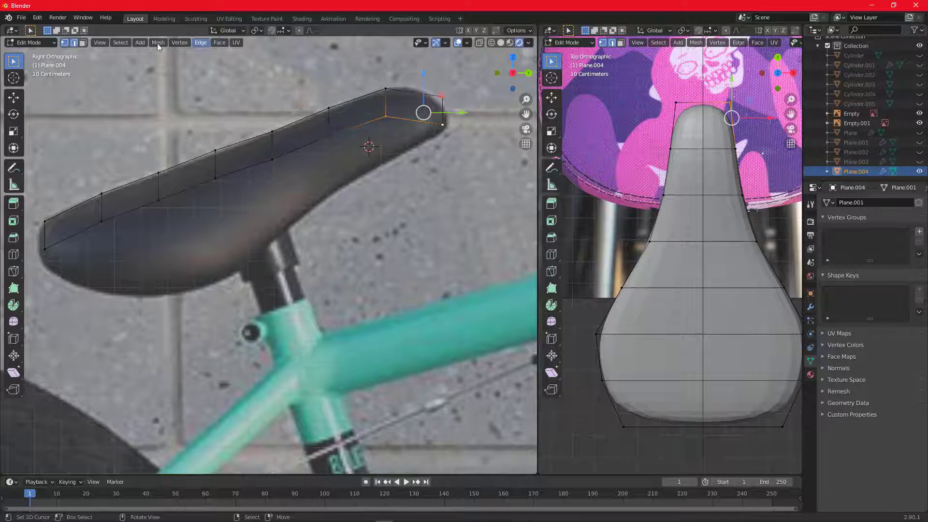
click(72, 45)
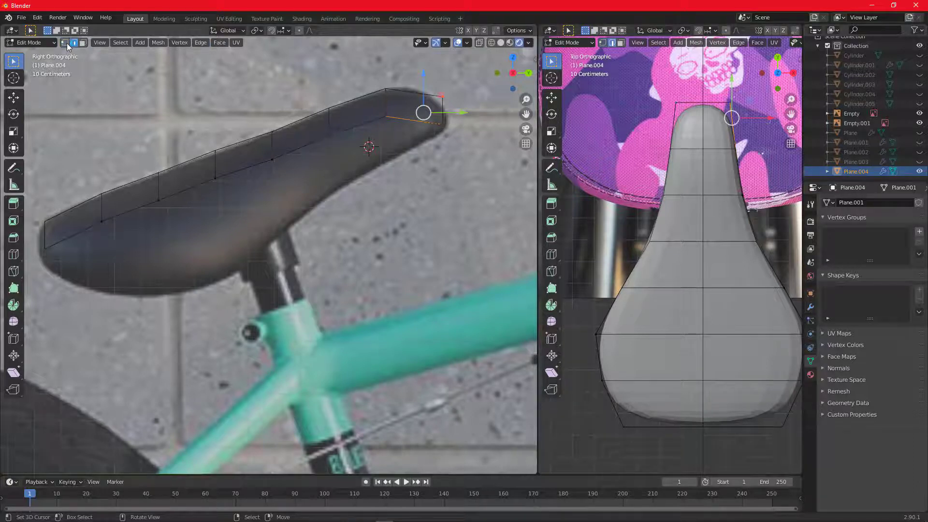
click(67, 44)
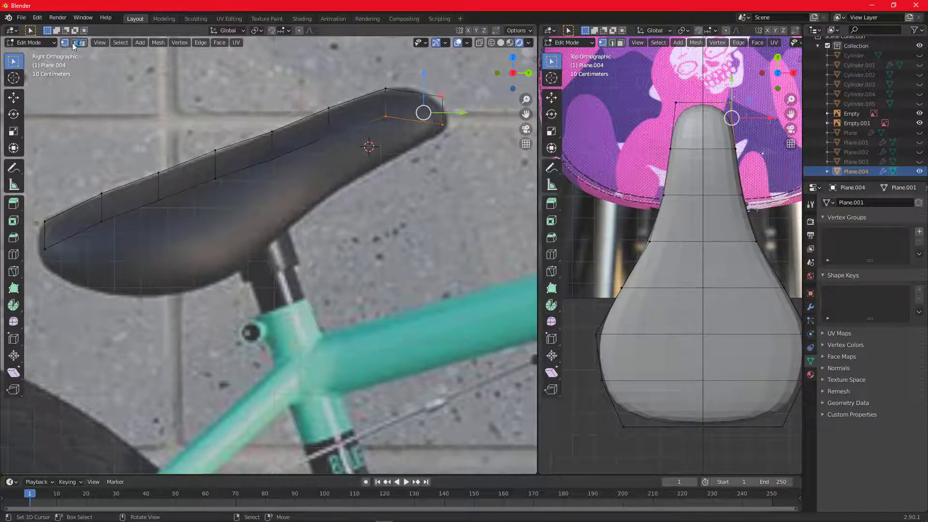
click(442, 125)
key(c)
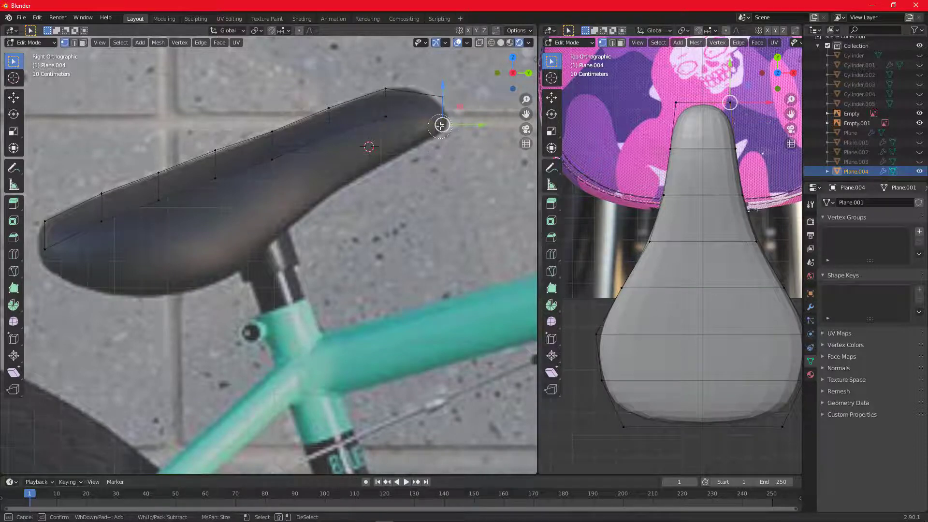
key(Escape)
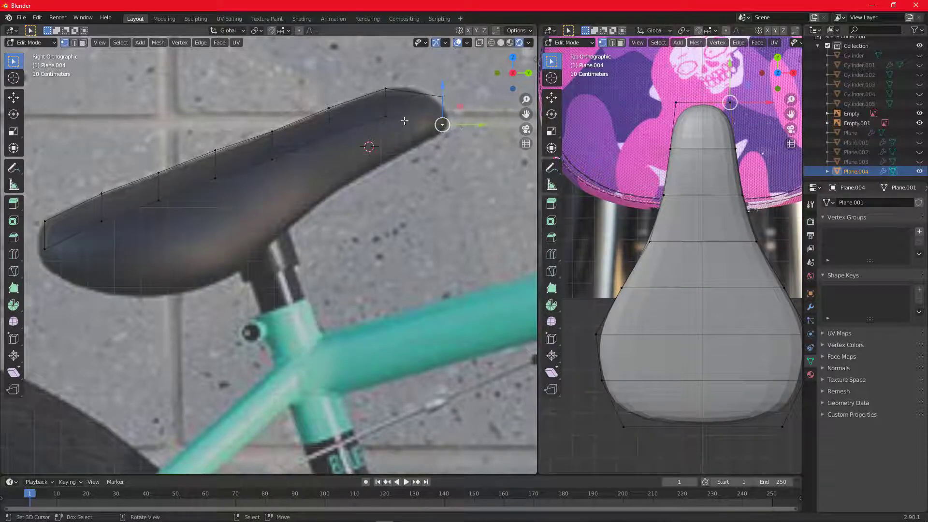
- Try raising the single lower nose vertex along Z, and undo the move
drag(444, 91, 441, 81)
scroll(452, 140, up, 1)
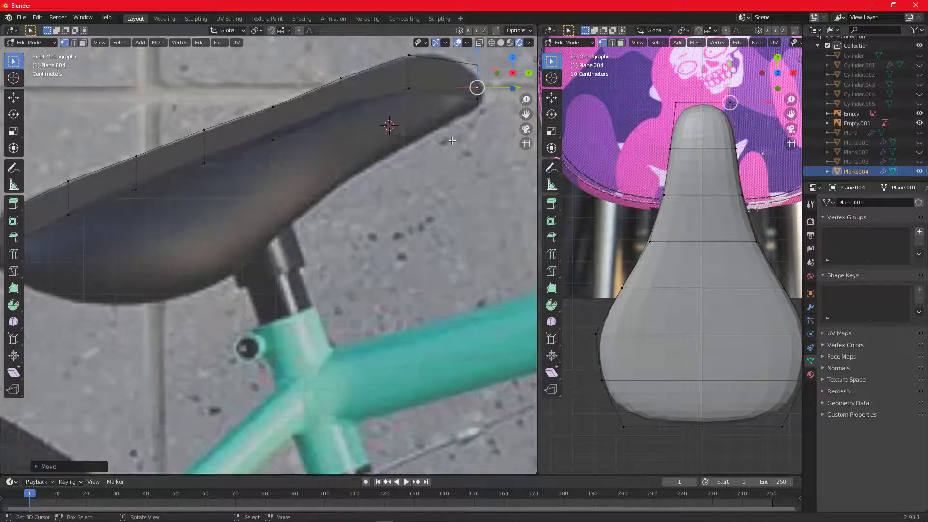
scroll(452, 140, down, 1)
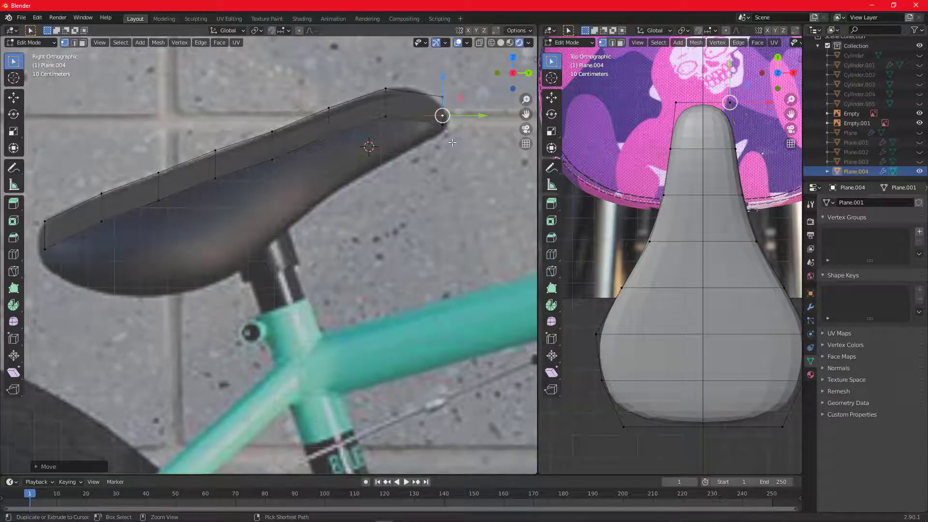
key(ctrl+z)
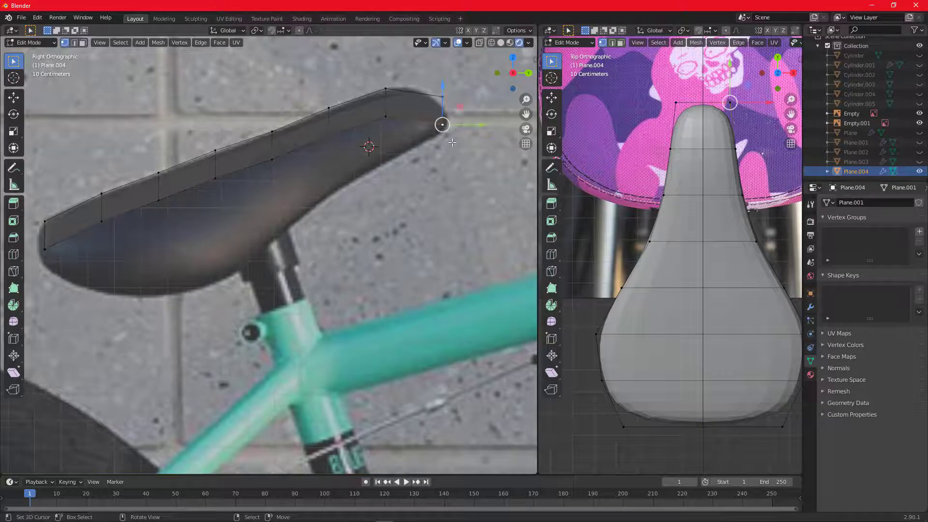
- Switch the side view to wireframe shading and edge-slide both lower nose vertices upward by a factor of about 0.4
key(z)
click(395, 146)
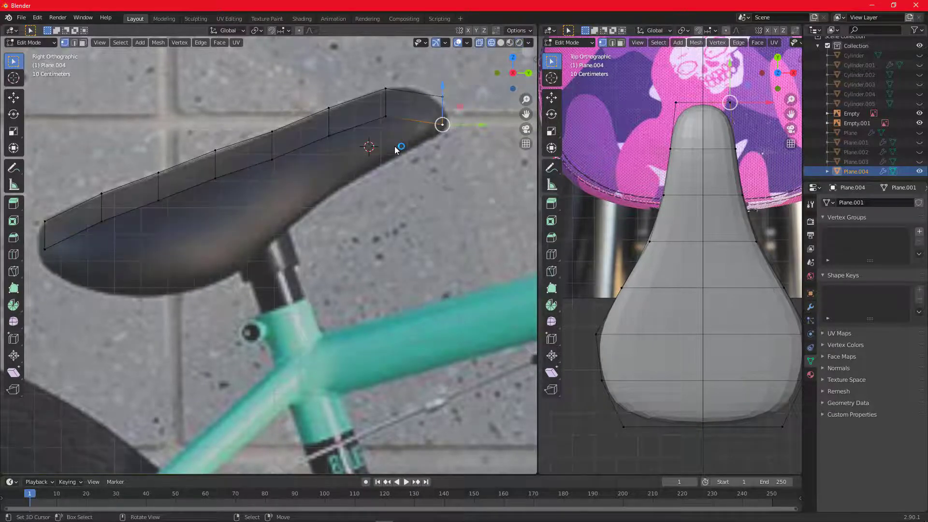
key(c)
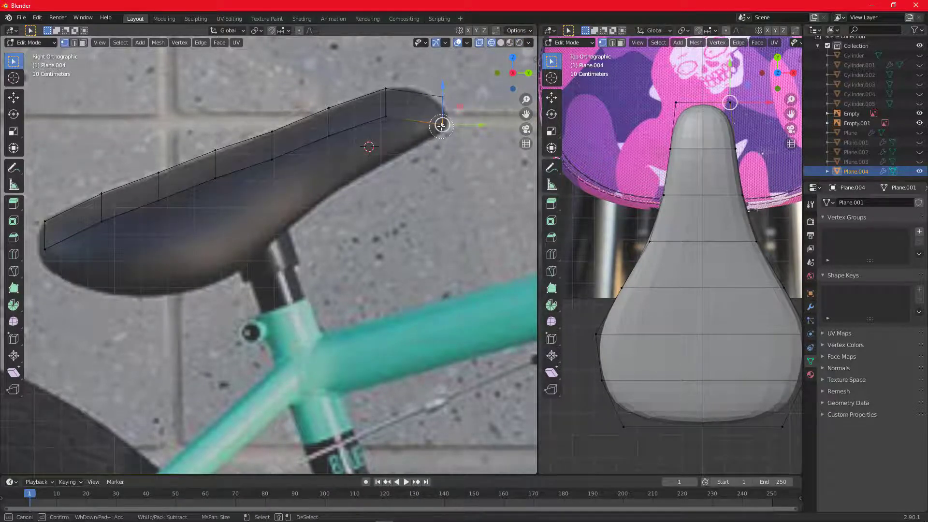
click(441, 126)
right_click(453, 143)
scroll(363, 212, up, 6)
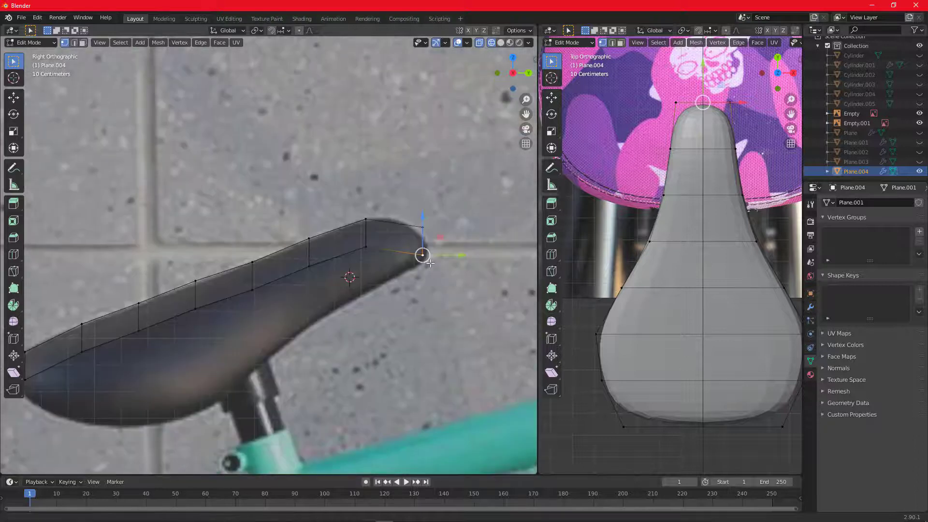
shift+middle_drag(362, 211, 238, 185)
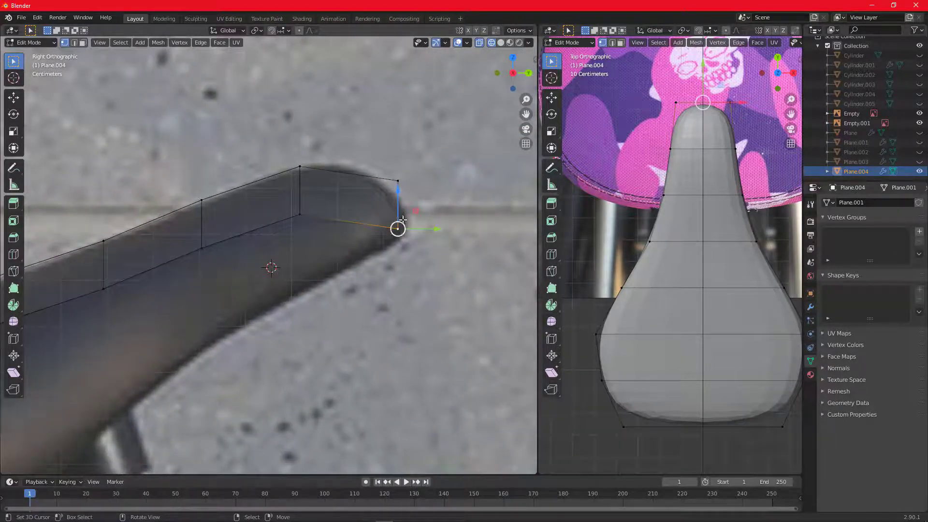
key(g)
key(g)
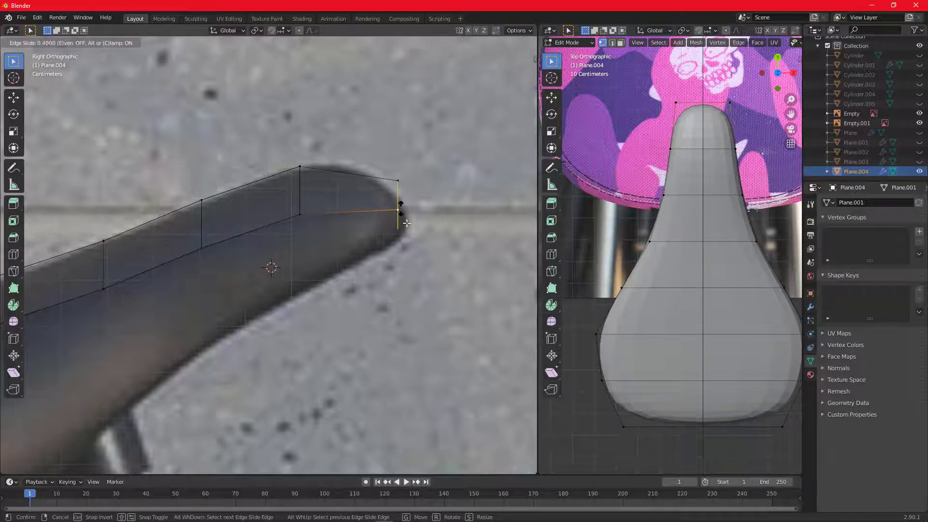
click(410, 222)
- Move the lower nose vertices forward about 0.016 m along Y onto the seat's front outline
key(g)
key(y)
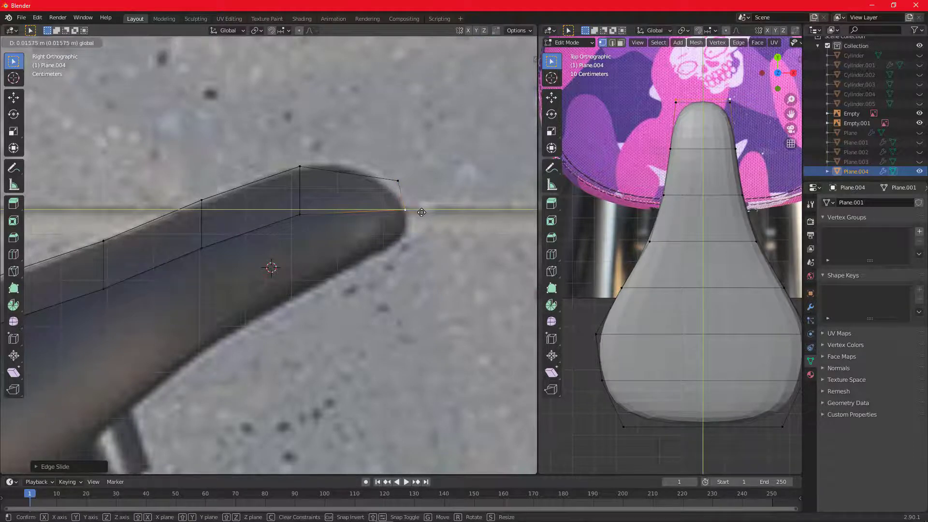
click(421, 213)
- Move the upper and lower vertices of the seat's rear edge back about 0.026 m along Y to the reference outline
shift+middle_drag(285, 244, 462, 161)
scroll(352, 221, down, 1)
shift+middle_drag(249, 237, 411, 198)
scroll(182, 272, up, 2)
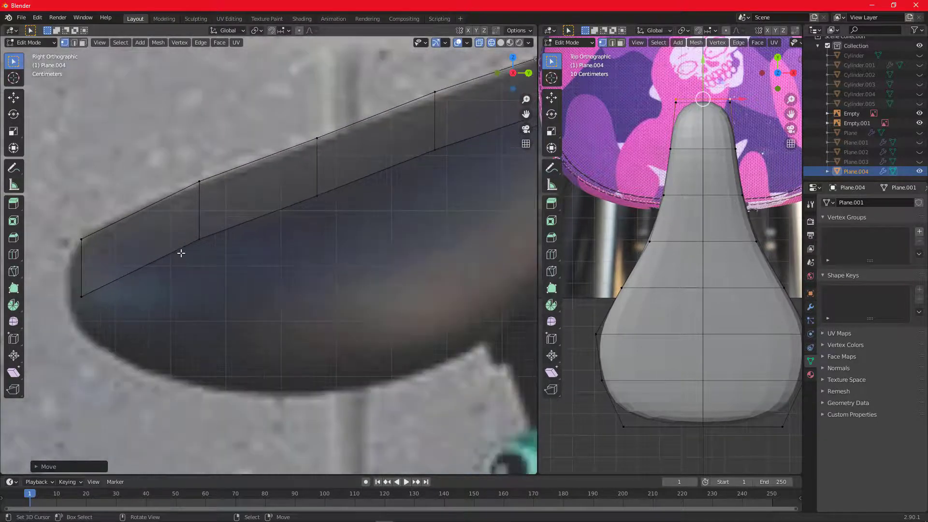
shift+middle_drag(180, 253, 341, 214)
scroll(340, 213, up, 2)
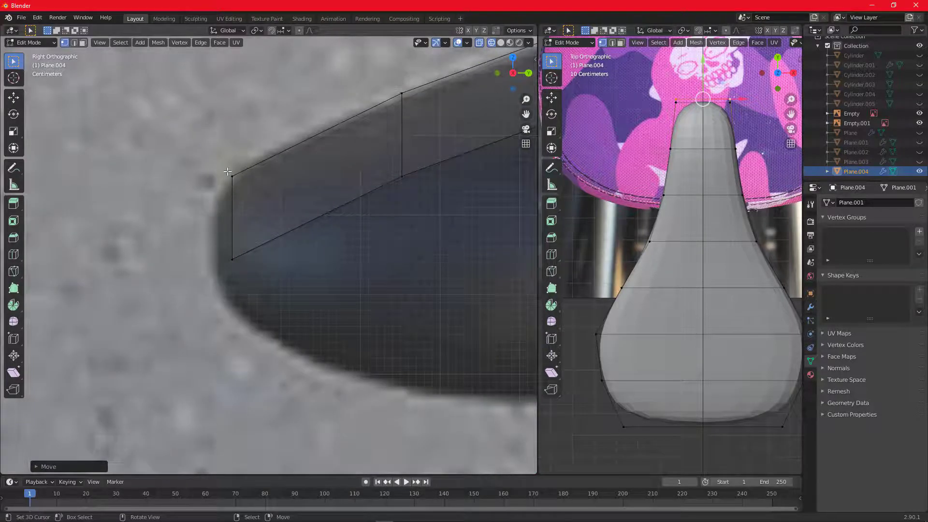
right_click(229, 174)
key(c)
click(235, 179)
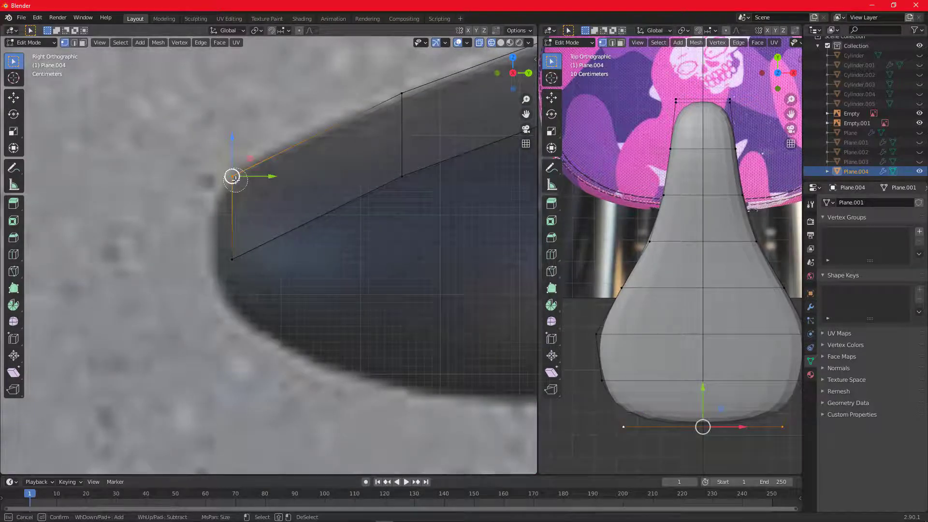
shift+click(244, 261)
key(g)
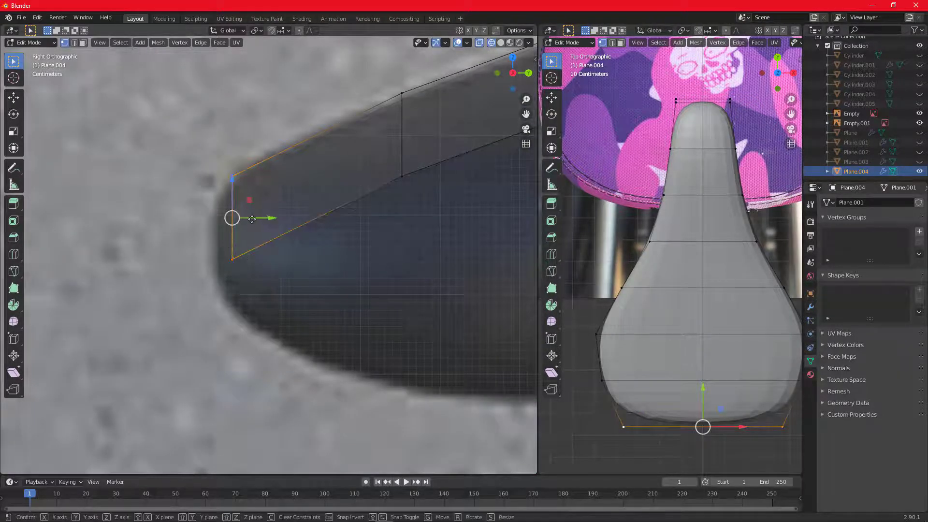
key(y)
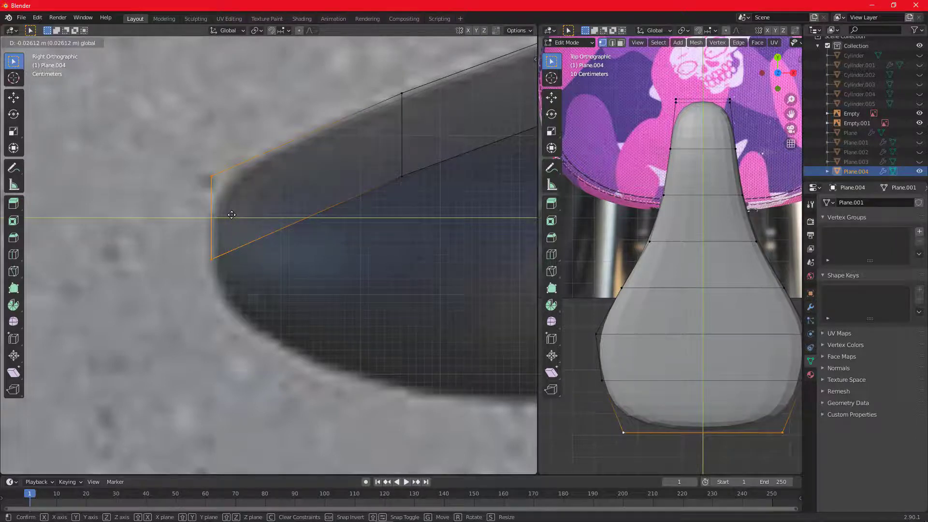
click(240, 242)
scroll(276, 230, down, 1)
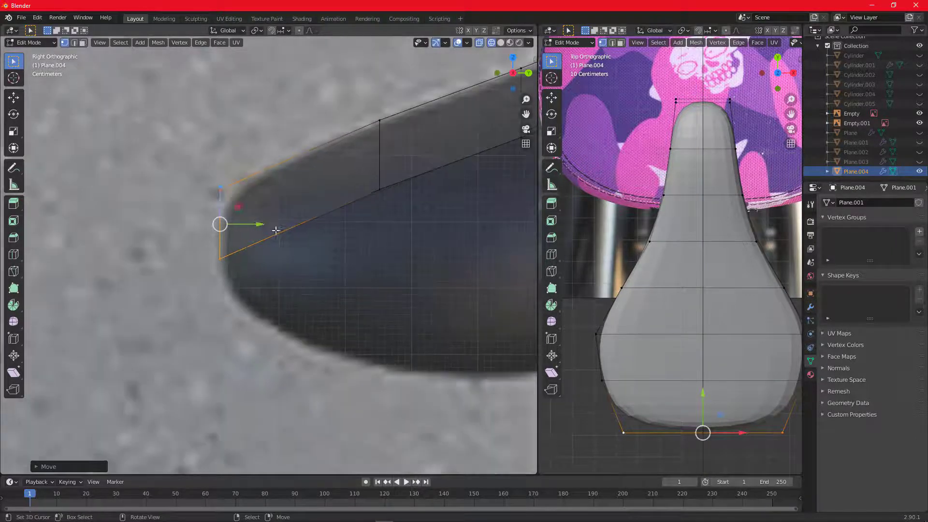
- Extrude the lower edge loop of the seat mesh straight down along Z to add a second band to the side
key(alt+a)
alt+click(281, 236)
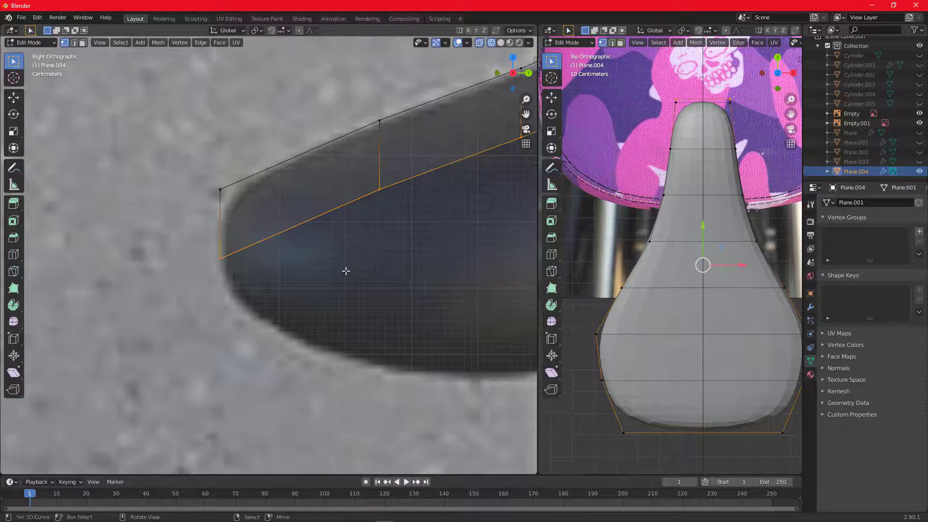
scroll(347, 270, down, 2)
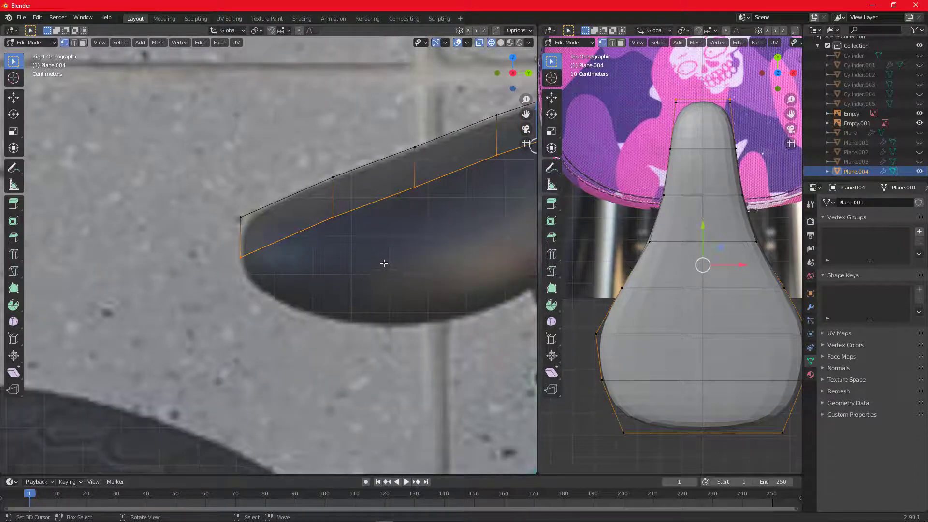
shift+middle_drag(384, 263, 211, 284)
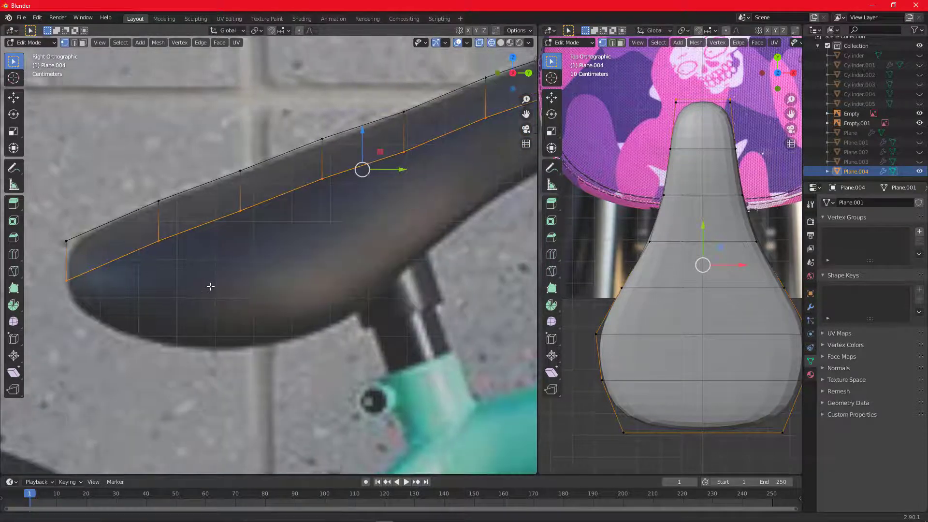
key(e)
right_click(263, 280)
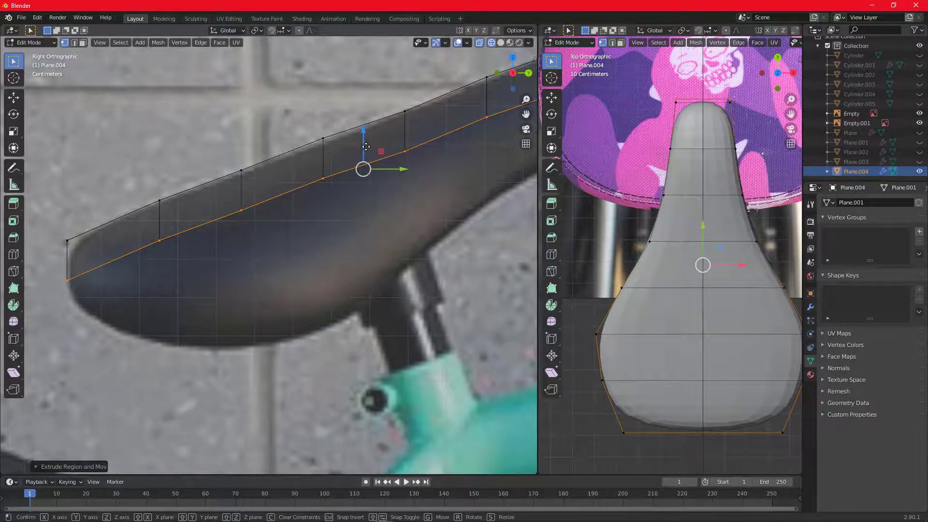
drag(364, 140, 382, 196)
- Raise the lowest nose vertices of the new band about 0.04 m along Z to the reference outline
shift+middle_drag(381, 197, 203, 231)
shift+middle_drag(285, 238, 312, 232)
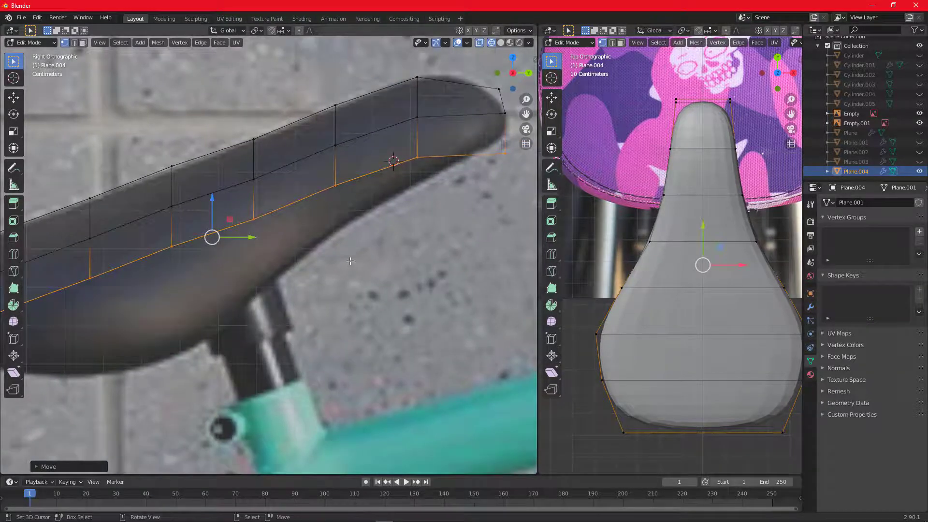
shift+middle_drag(350, 261, 250, 311)
right_click(393, 203)
key(c)
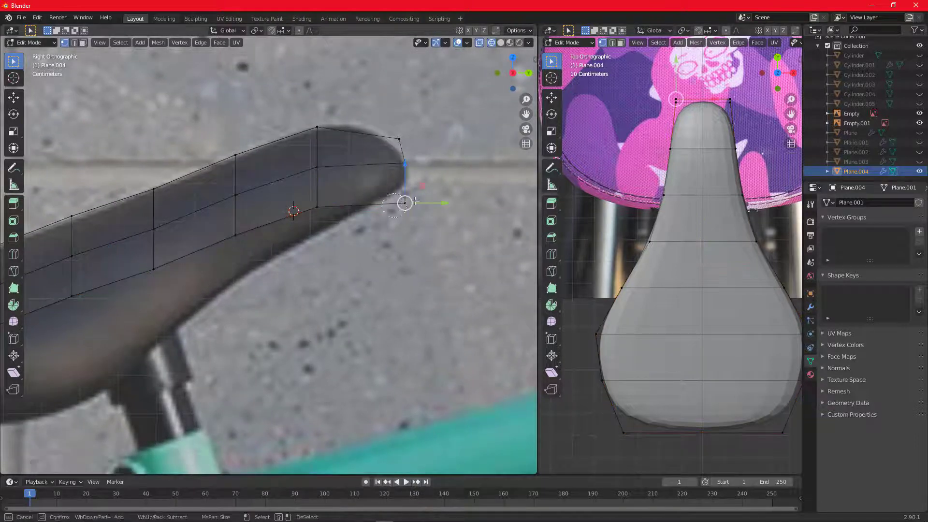
click(407, 203)
key(Escape)
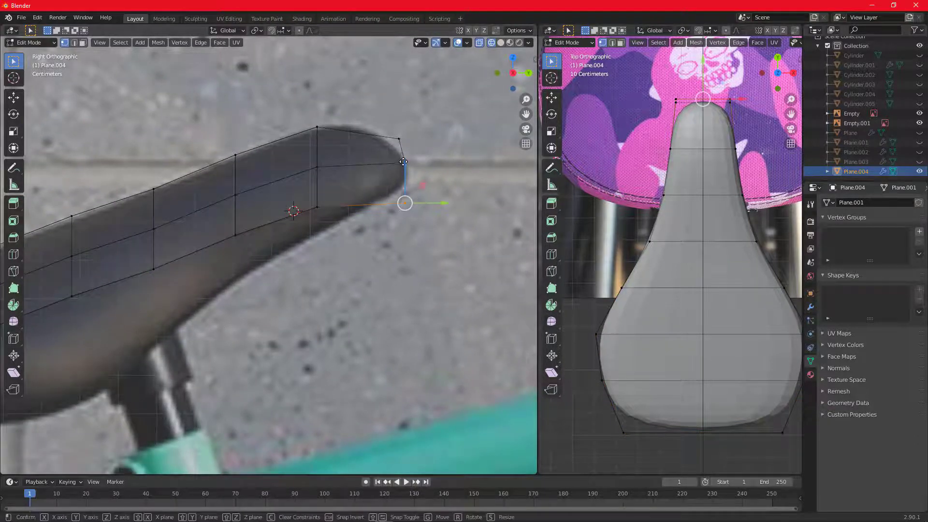
key(g)
key(z)
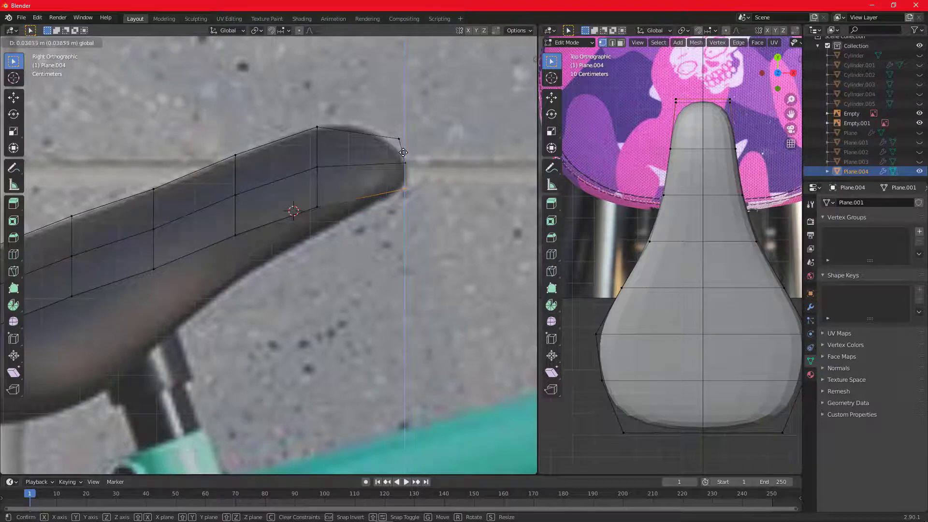
click(402, 150)
- Move the lowest nose vertices back about 0.009 m along Y
scroll(379, 220, up, 3)
shift+middle_drag(419, 206, 308, 311)
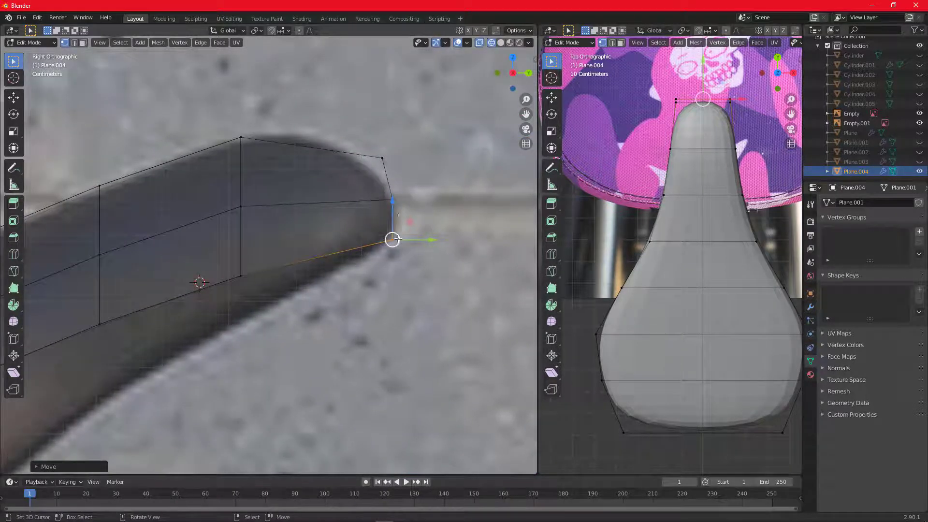
key(g)
key(y)
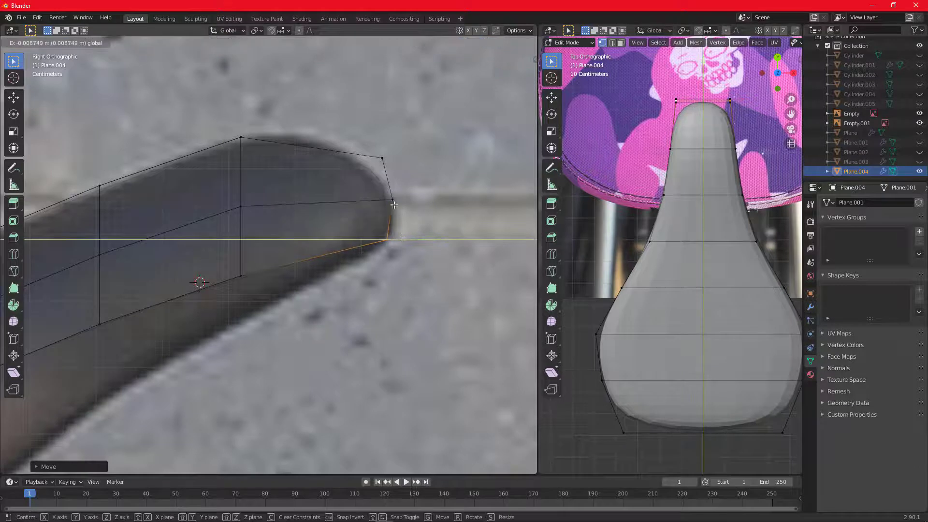
click(395, 205)
- Move the middle nose vertices forward about 0.007 m along Y and nudge the lowest nose vertices slightly forward
click(393, 200)
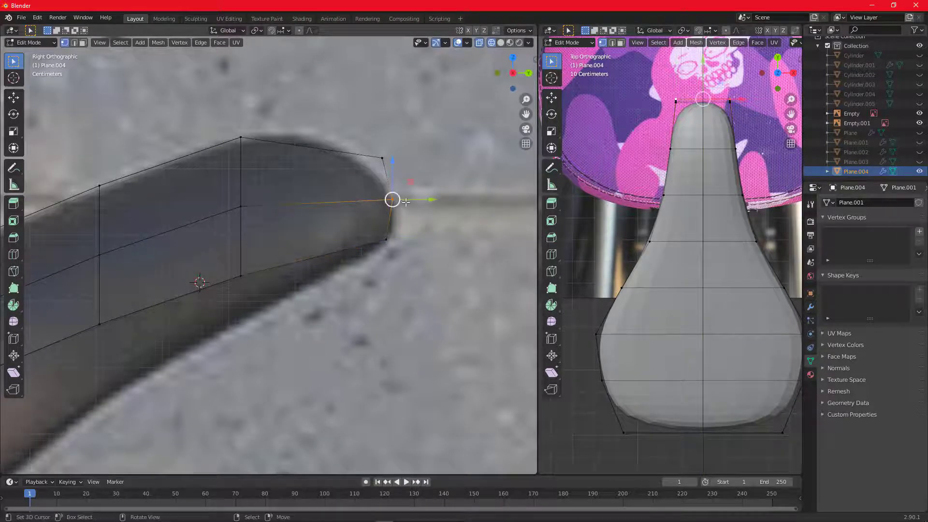
key(g)
key(y)
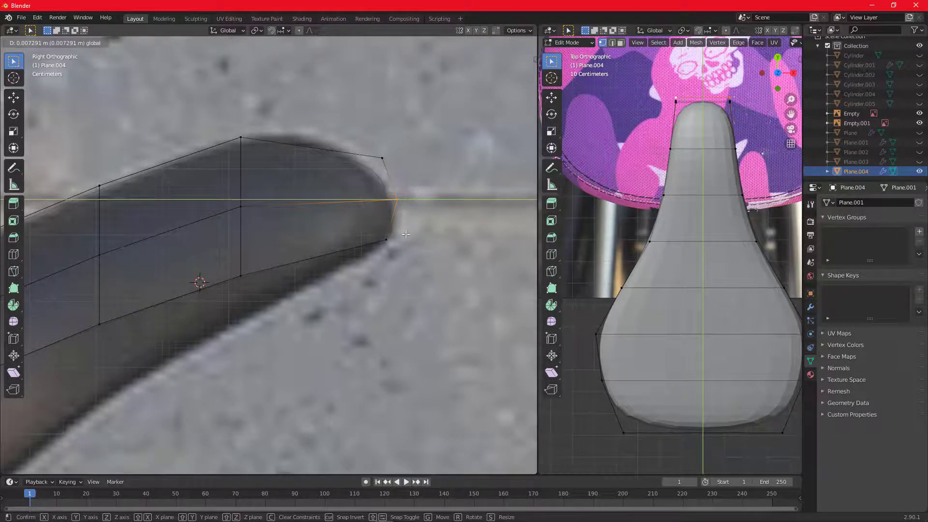
click(406, 234)
click(386, 239)
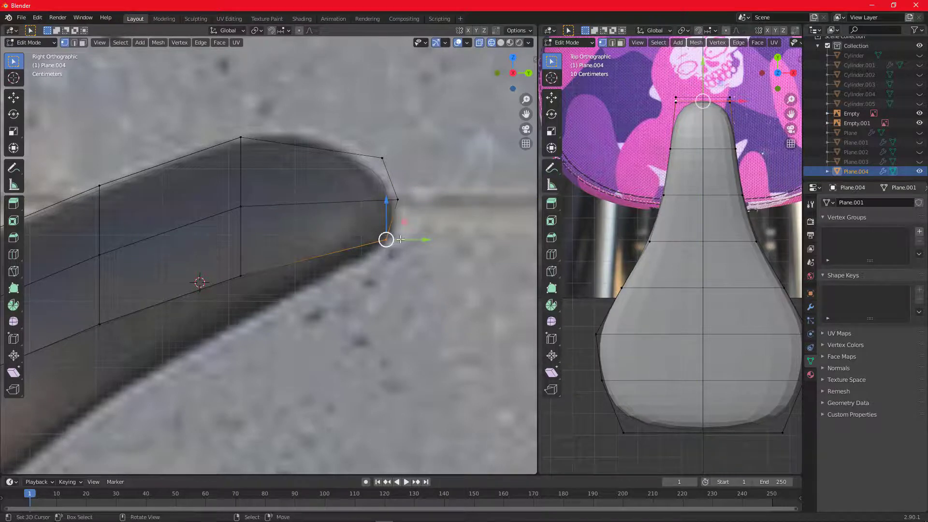
key(g)
key(y)
click(342, 267)
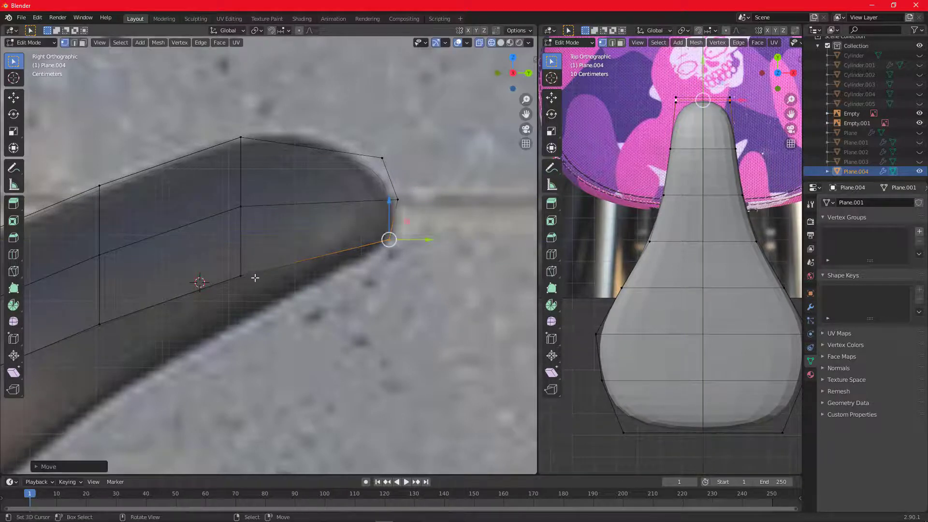
- Lower the bottom vertices in the second row from the nose about 0.066 m along Z onto the underside outline
shift+middle_drag(301, 253, 387, 228)
click(386, 220)
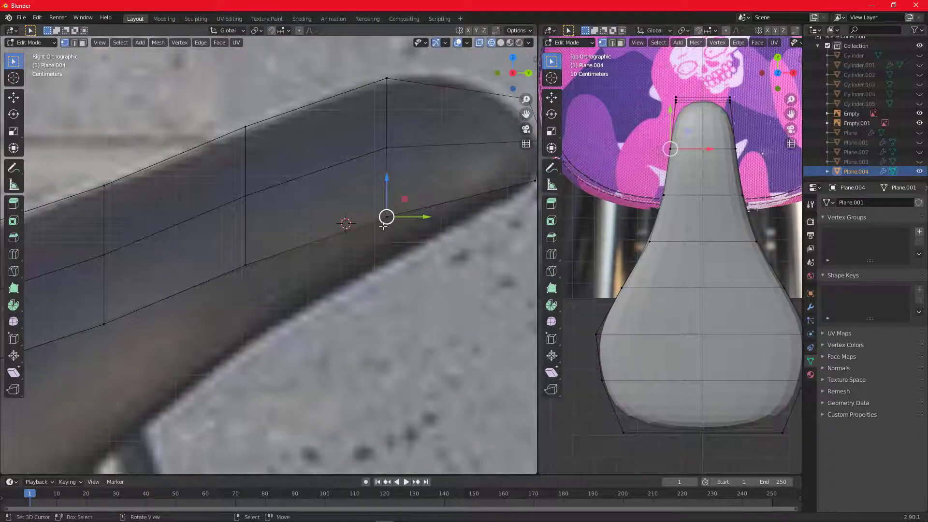
alt+click(385, 219)
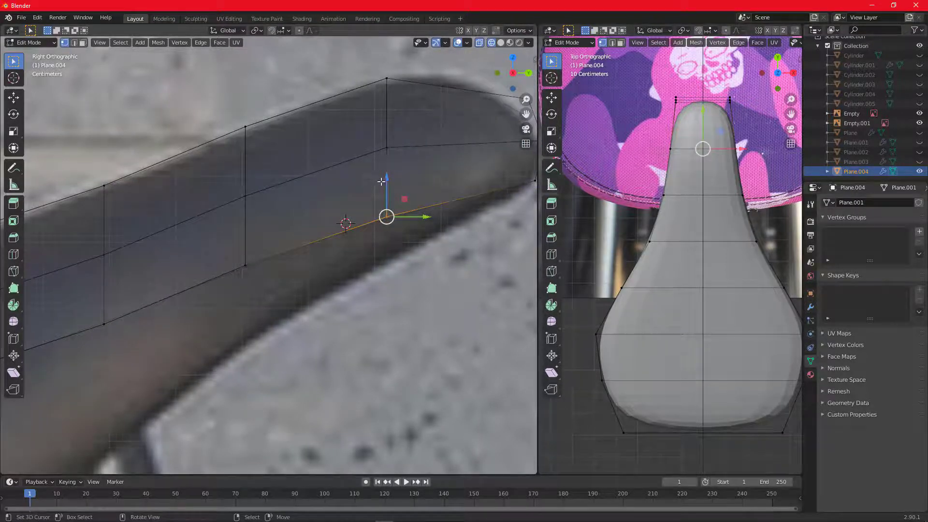
key(g)
key(z)
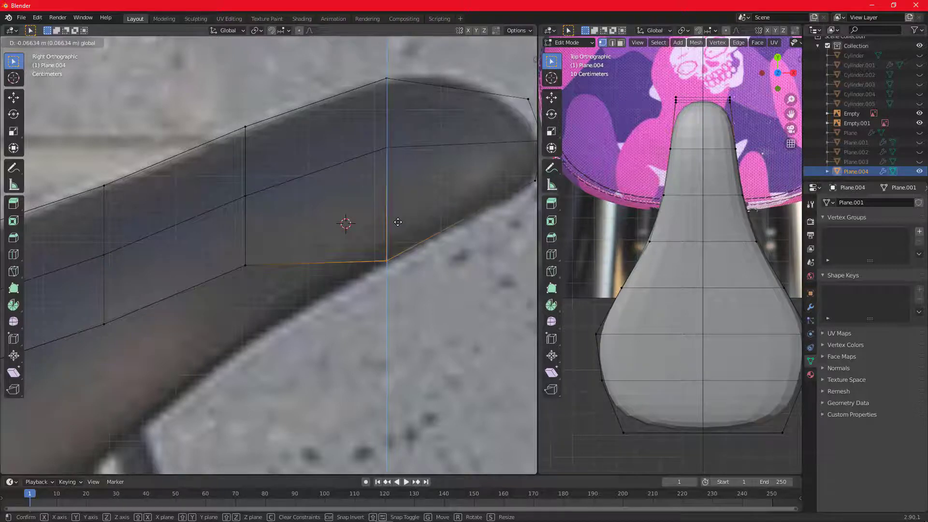
click(377, 256)
- Lower the bottom vertices in the third row from the nose along Z to meet the seat's underside in the photo
shift+middle_drag(254, 270, 362, 247)
right_click(350, 251)
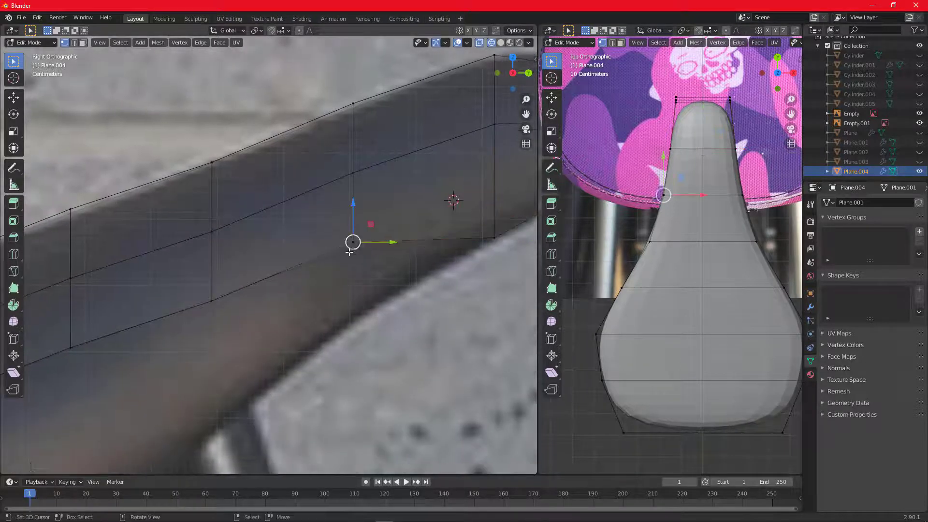
alt+click(344, 242)
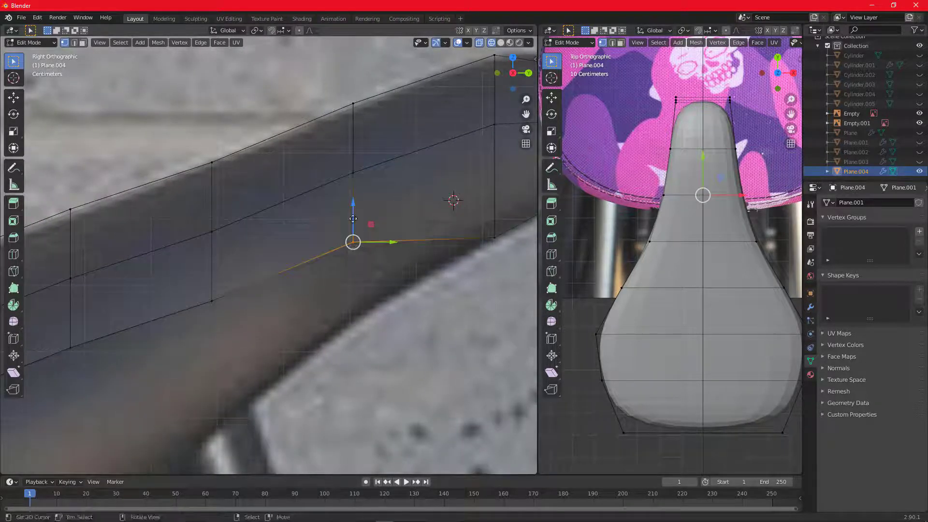
key(g)
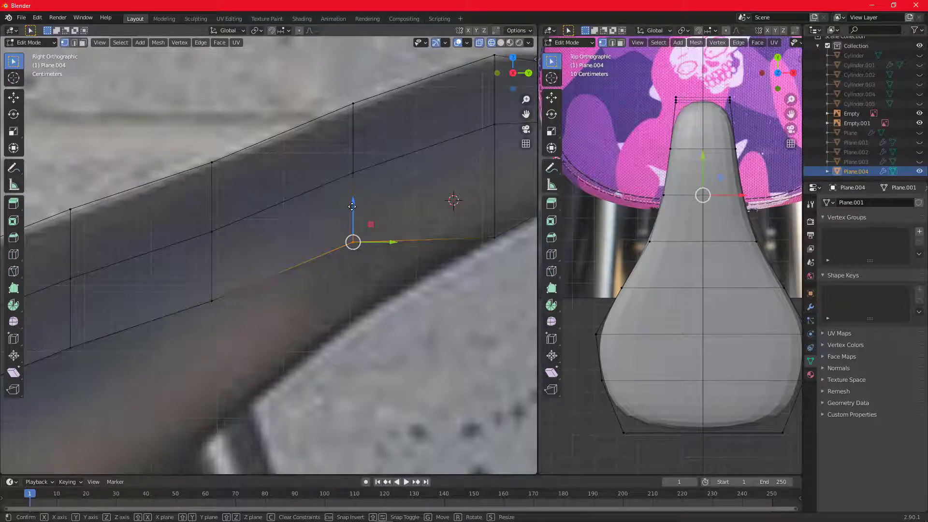
key(z)
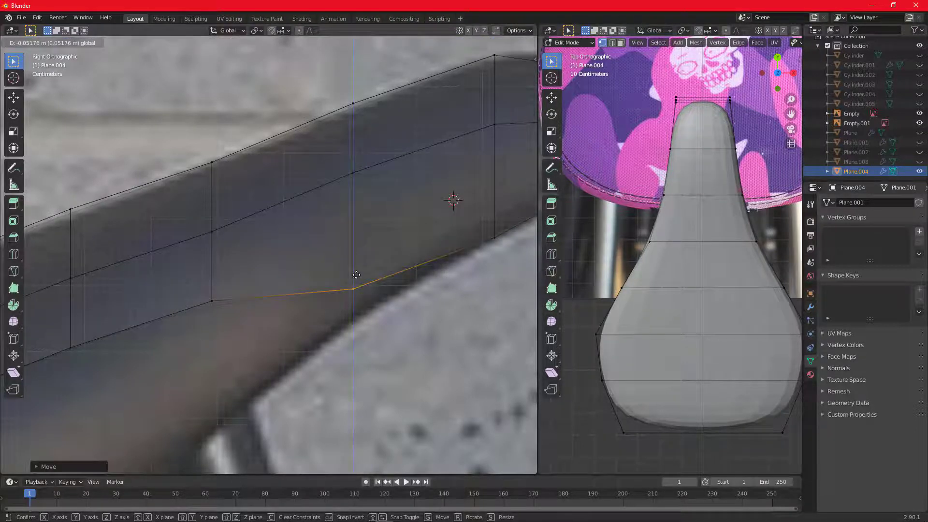
click(357, 278)
- Lower the bottom vertices in the fourth row from the nose along Z to the underside near the seatpost
shift+middle_drag(235, 277, 349, 219)
right_click(315, 251)
alt+right_click(323, 258)
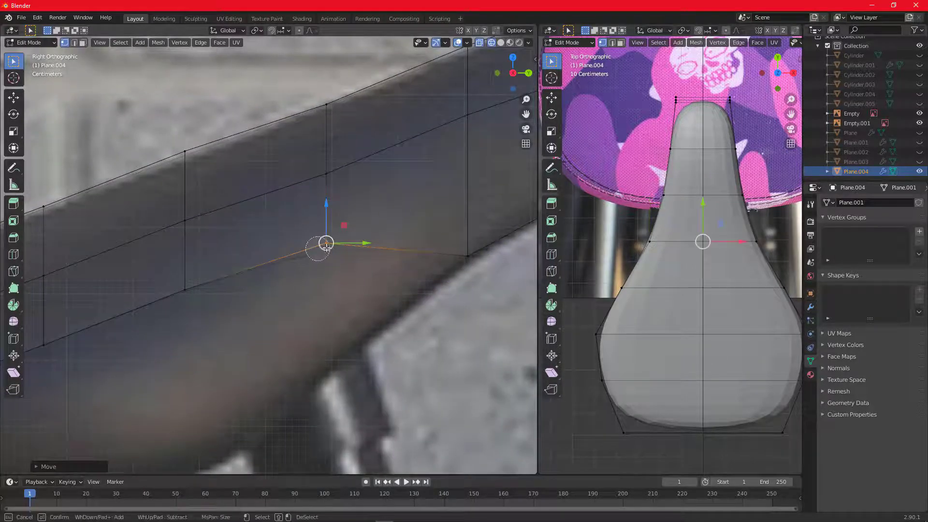
key(g)
key(z)
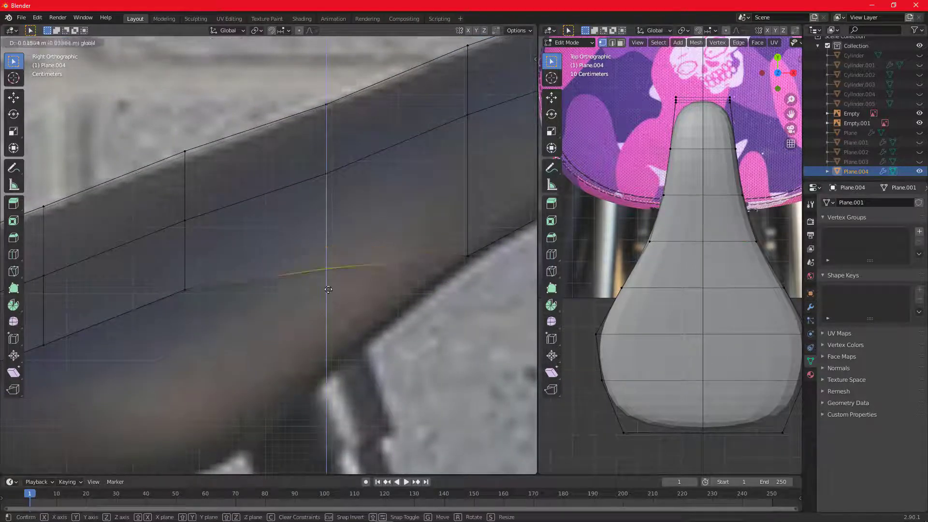
click(336, 324)
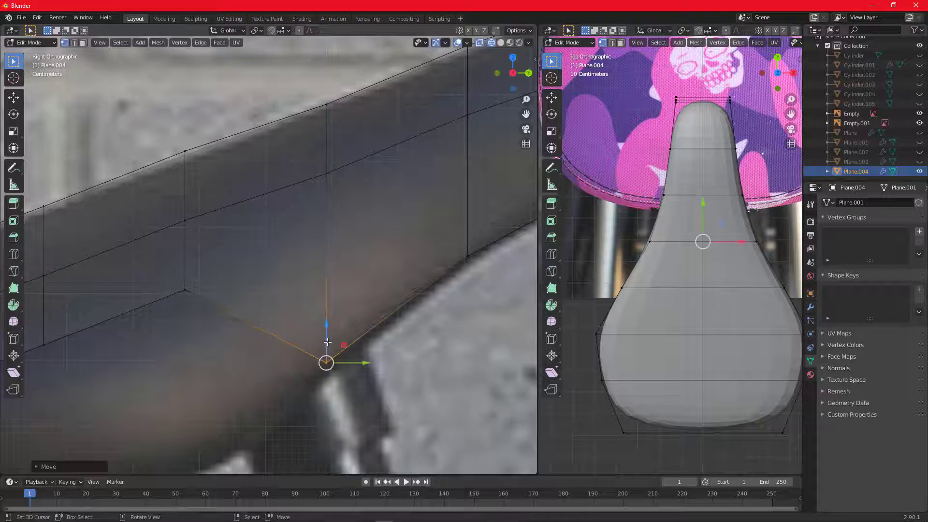
- Lower the bottom vertices in the fifth row from the nose along Z toward the seat's underside
shift+middle_drag(194, 296, 305, 231)
click(305, 231)
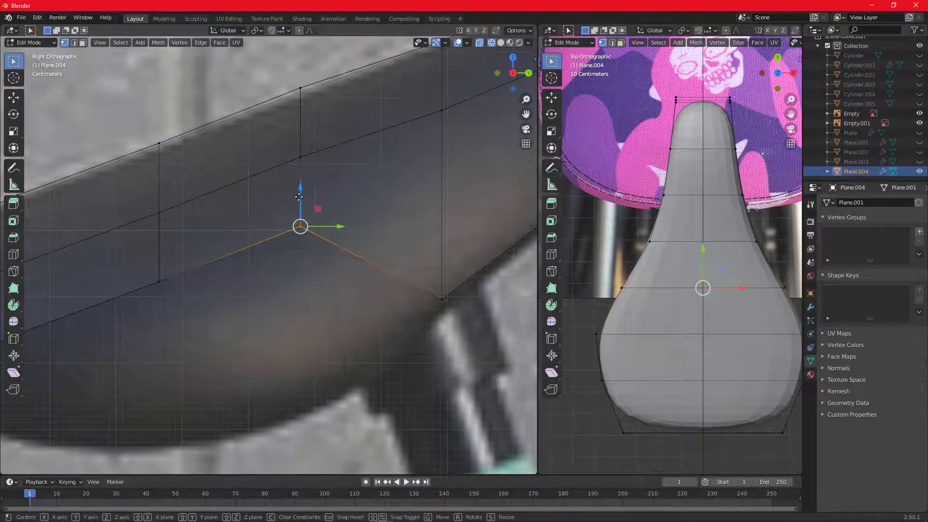
key(g)
key(z)
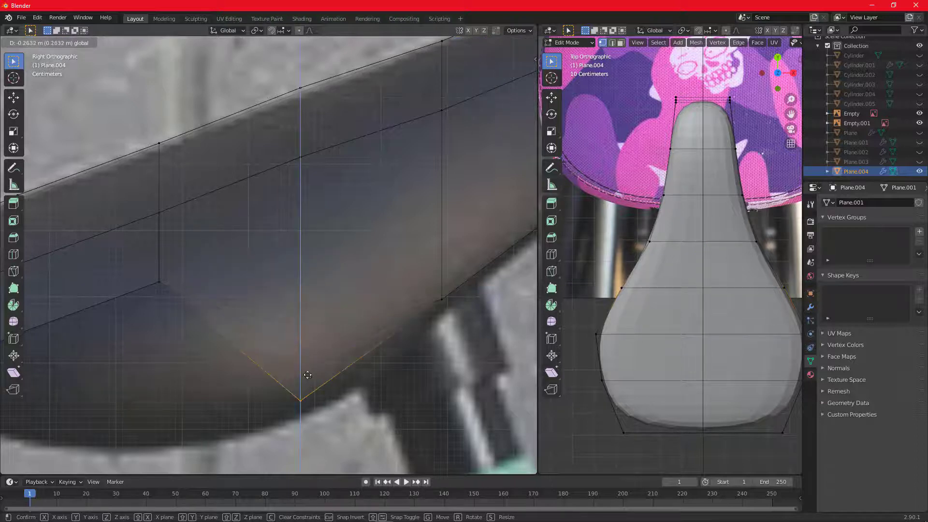
click(309, 312)
- Try lowering the bottom vertex in the sixth row from the nose along Z onto the underside outline
shift+middle_drag(304, 295, 430, 232)
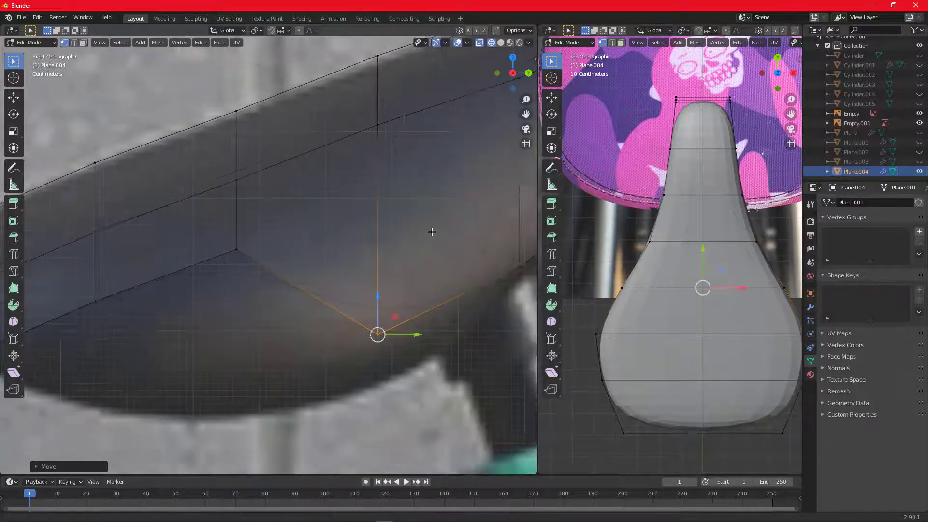
right_click(279, 215)
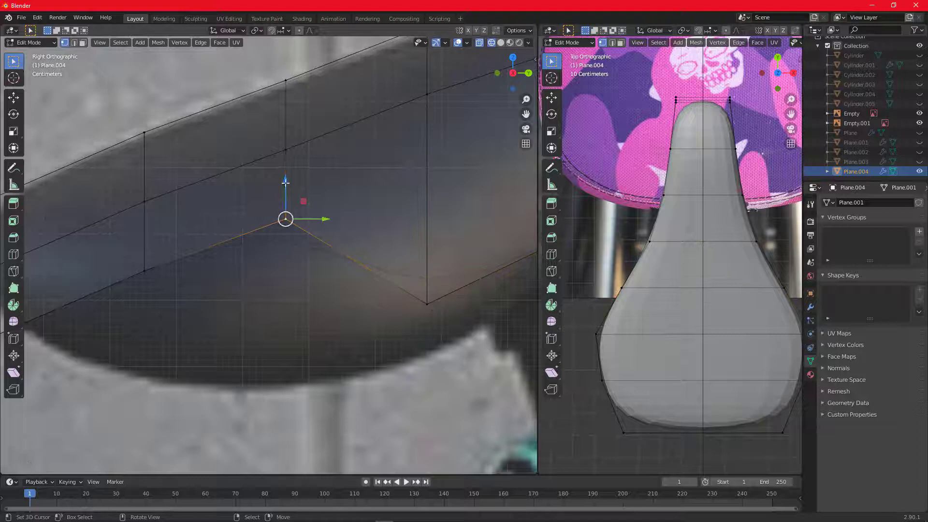
key(g)
key(z)
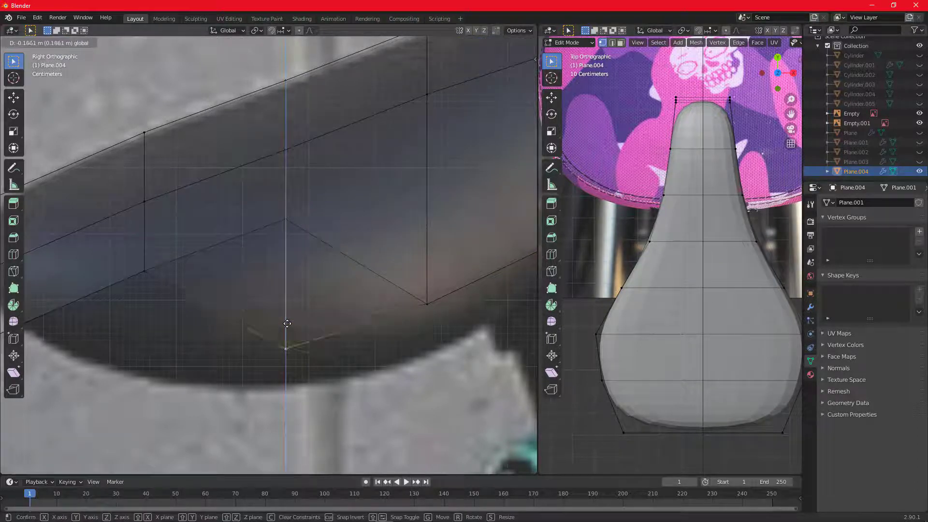
click(300, 353)
- Undo the lowering of the single bottom vertex in the sixth row from the nose
shift+middle_drag(172, 275, 309, 213)
right_click(292, 211)
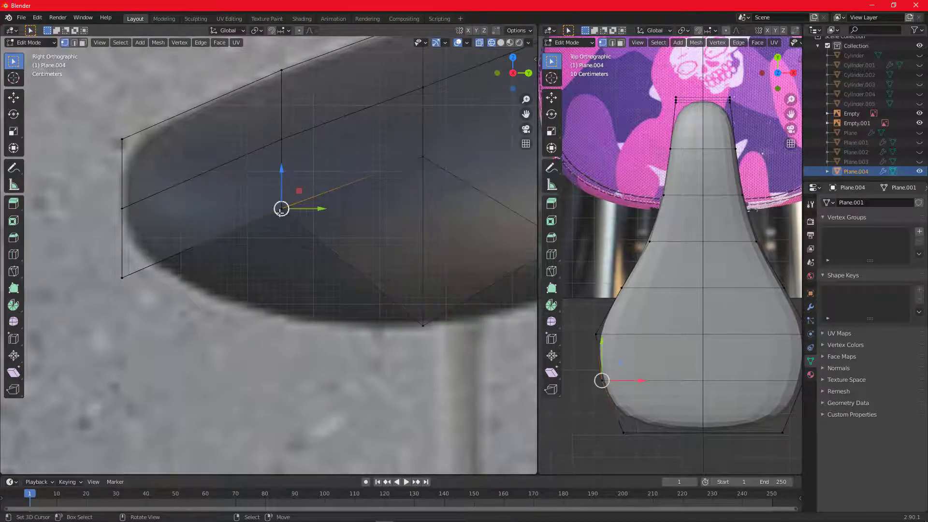
key(c)
click(281, 209)
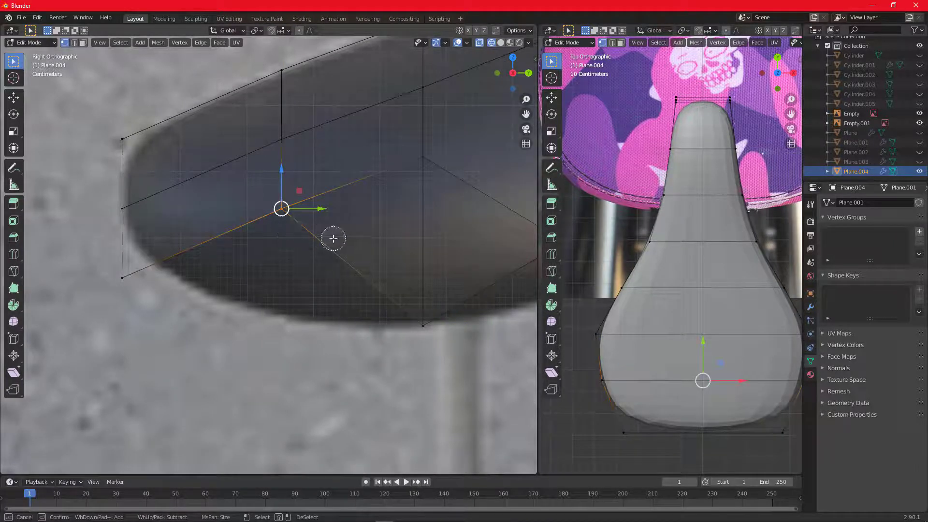
right_click(398, 233)
key(ctrl+z)
key(ctrl+z)
key(ctrl+z)
key(ctrl+z)
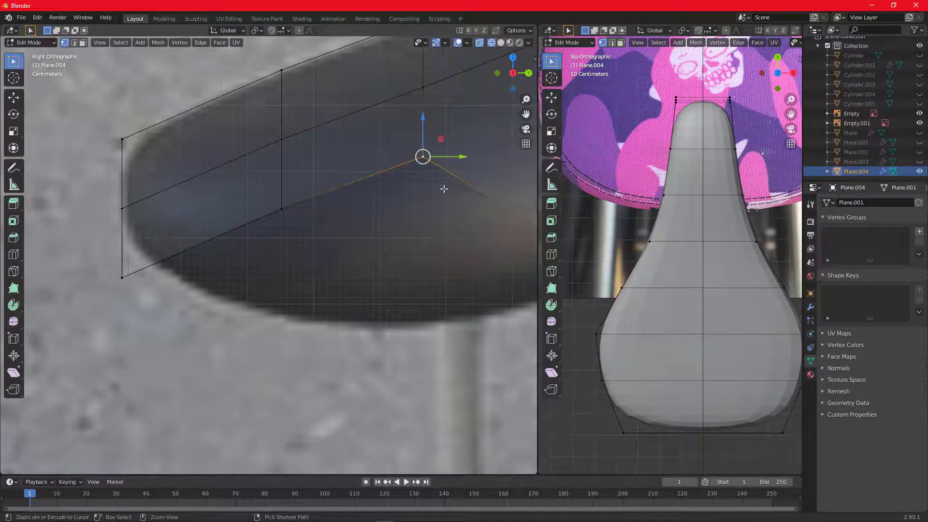
- Lower the bottom vertices of the fifth row further and those of the sixth row along Z onto the underside outline
shift+middle_drag(446, 188, 323, 205)
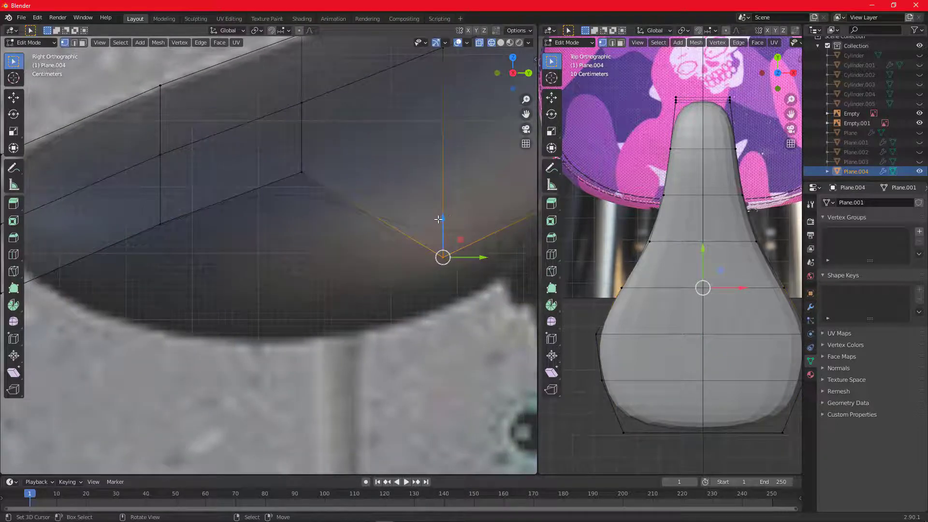
drag(444, 219, 358, 263)
click(299, 172)
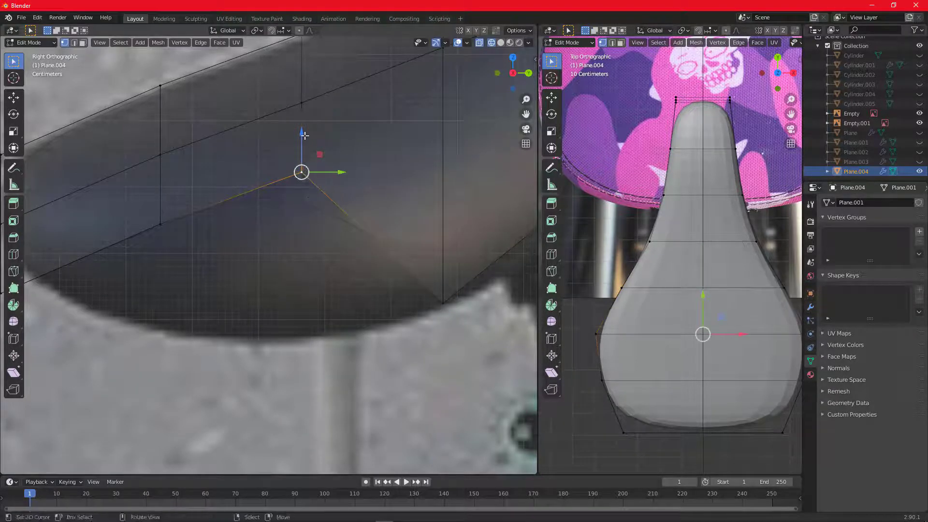
drag(301, 146, 316, 311)
- Lower the bottom vertices in the seventh row from the nose along Z onto the seat's underside outline
mouse_move(313, 294)
shift+middle_down()
mouse_move(426, 238)
mouse_move(406, 234)
shift+middle_up()
click(253, 164)
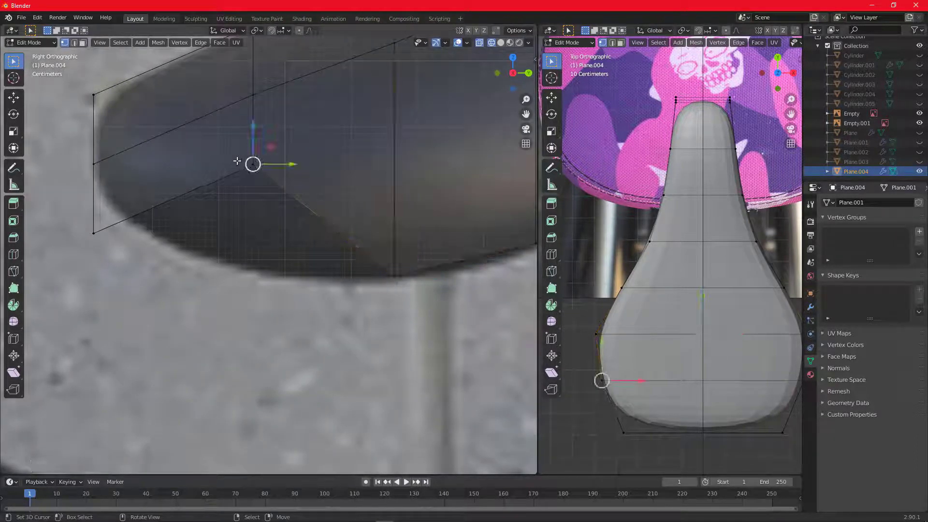
key(c)
key(Escape)
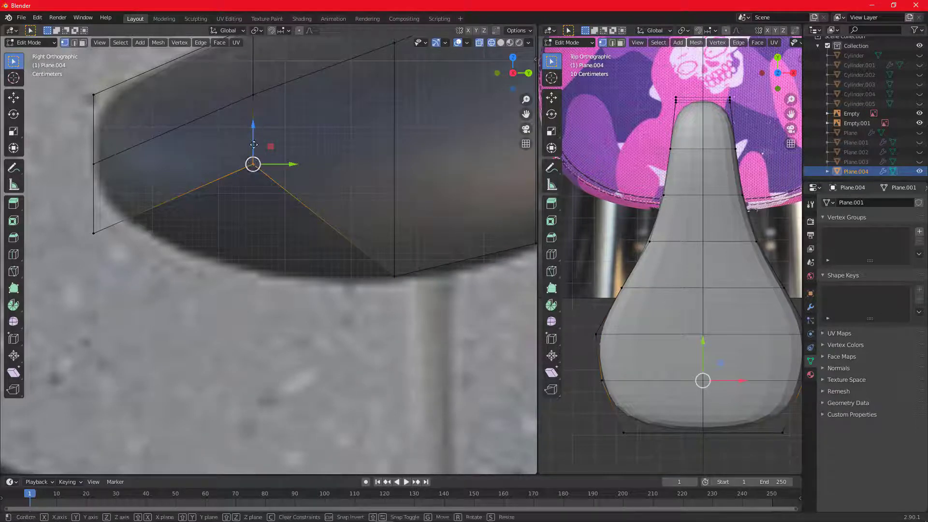
key(g)
key(z)
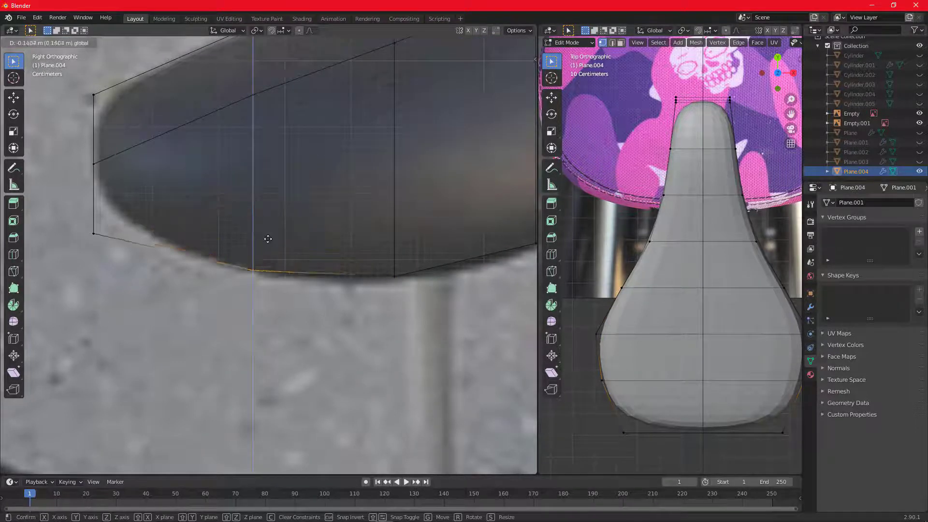
click(267, 237)
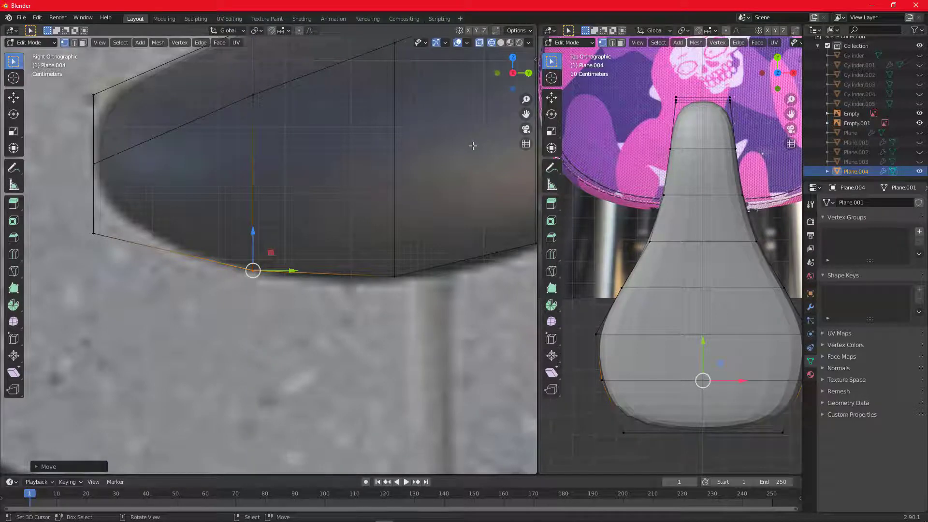
- Restart the Screencast Keys display for the viewport and hide its settings again
key(n)
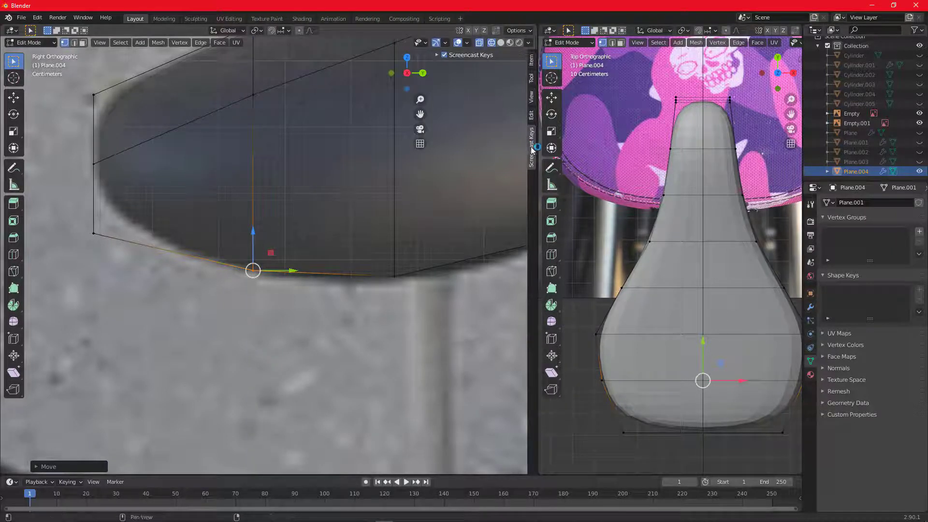
click(438, 56)
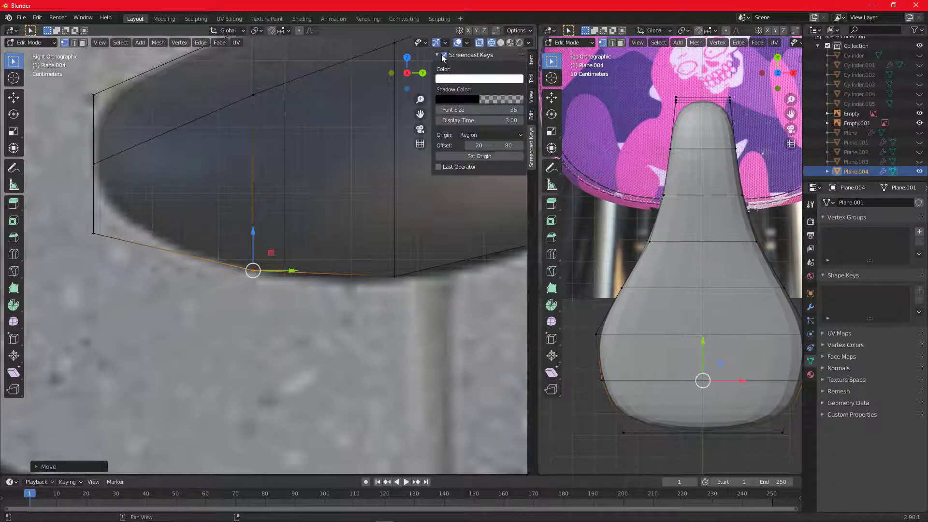
key(n)
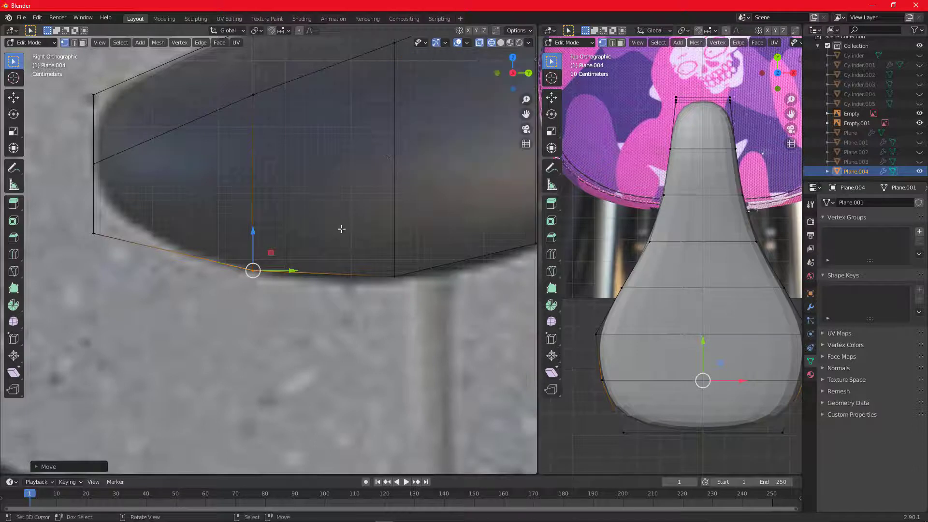
key(n)
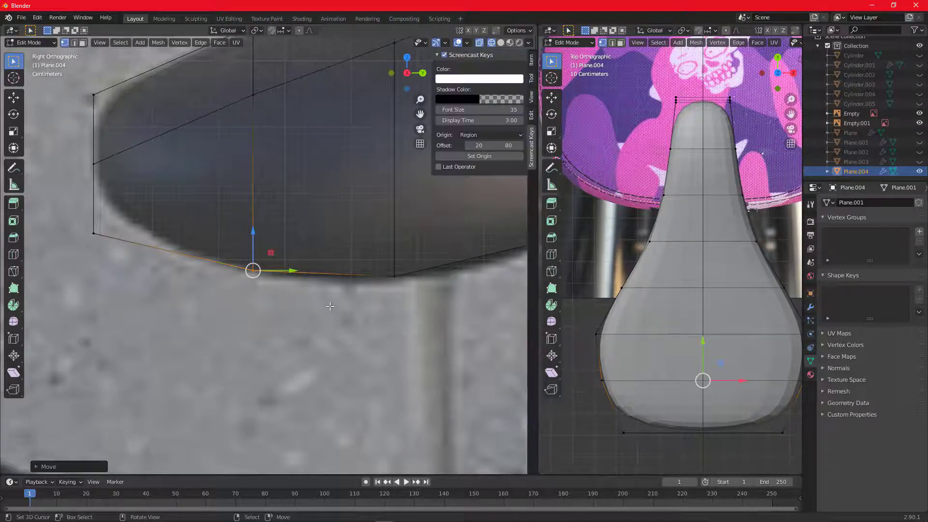
click(444, 56)
key(n)
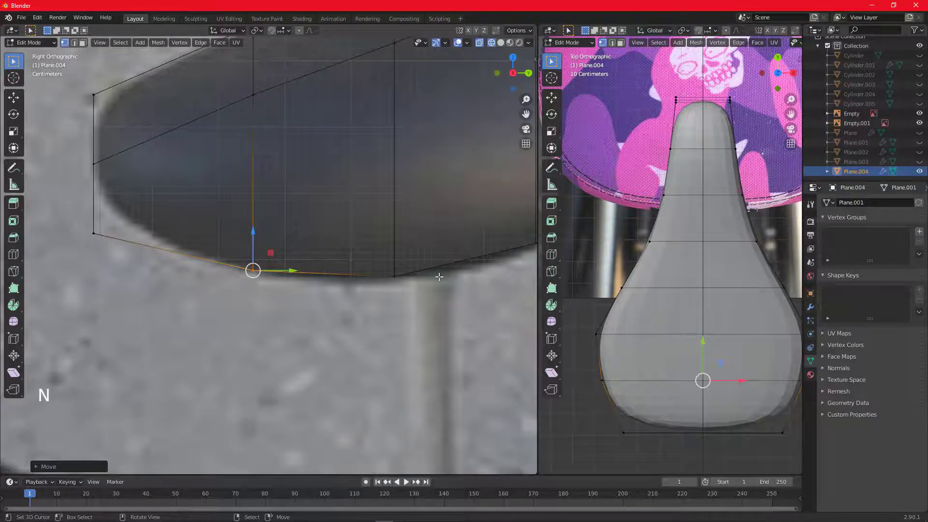
- Move the bottom vertices at the seat's rear end up and slightly forward onto the reference photo's rear outline
right_click(94, 235)
key(c)
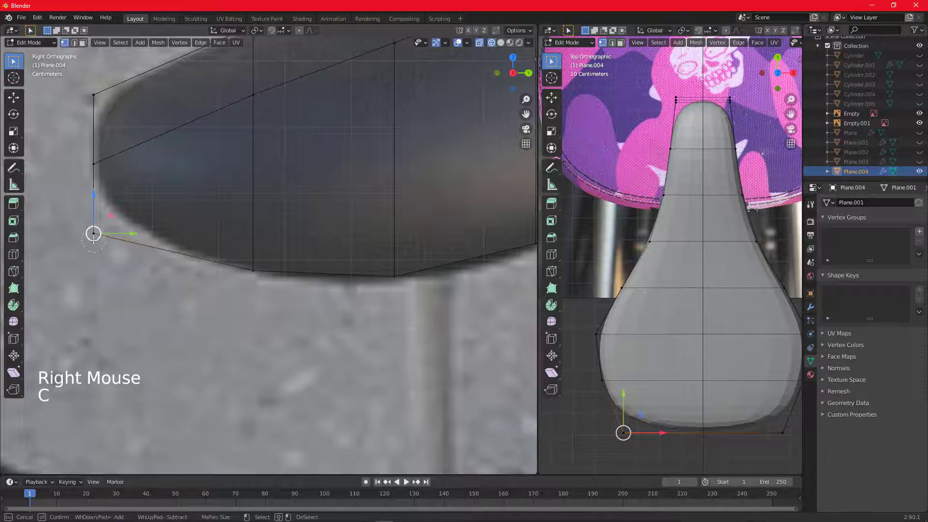
click(94, 238)
right_click(99, 236)
drag(125, 233, 128, 220)
key(g)
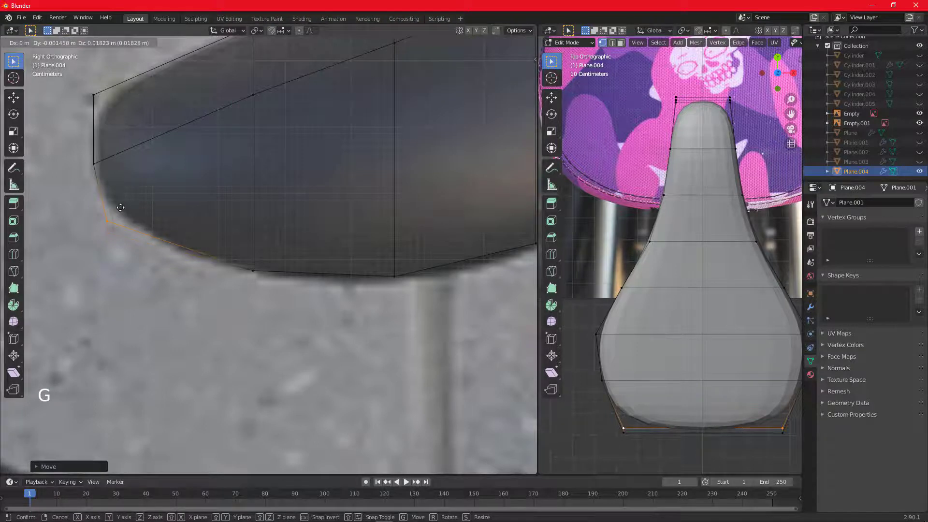
click(108, 178)
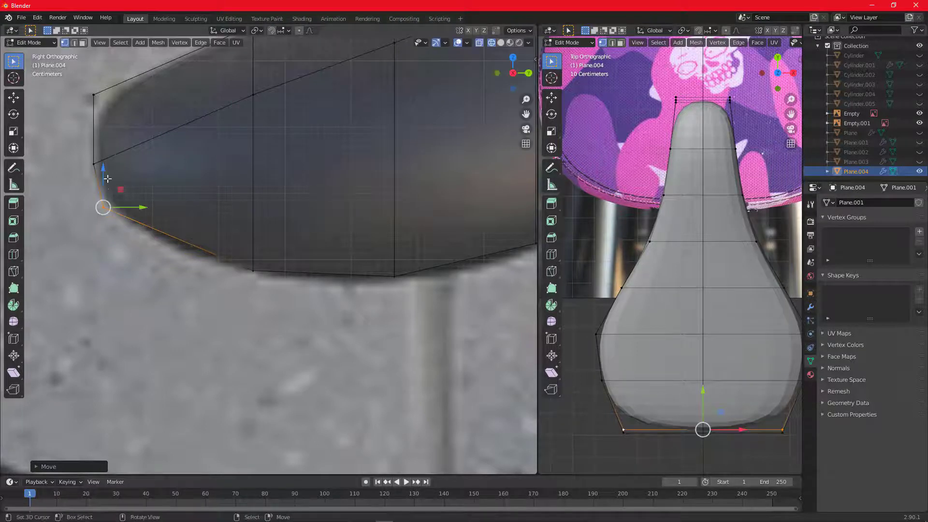
- Try edge-sliding the rear bottom vertices up toward the vertices above them, and undo the slides
key(g)
key(g)
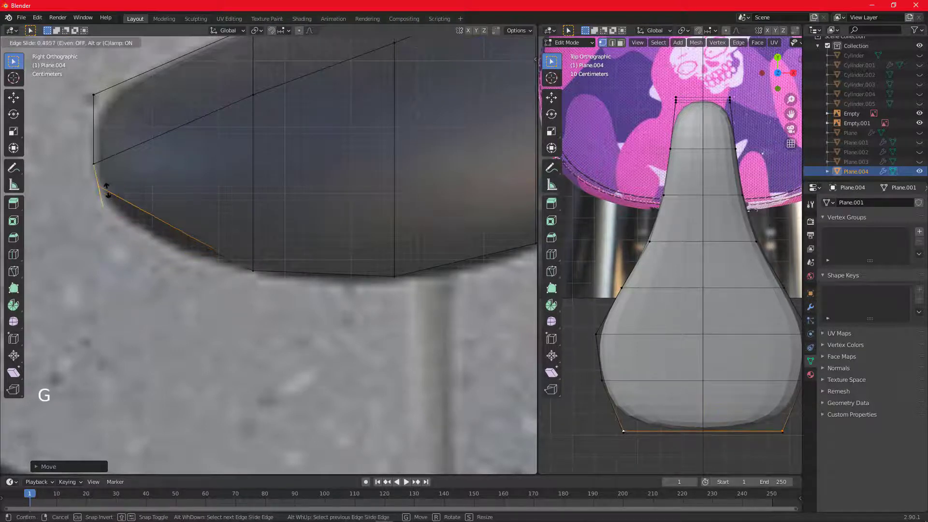
click(108, 191)
key(g)
key(g)
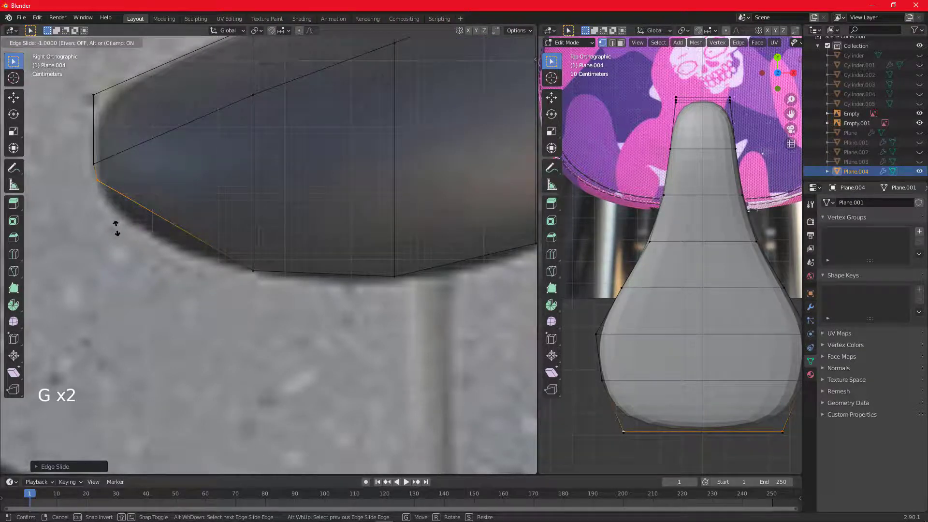
click(115, 228)
key(ctrl+z)
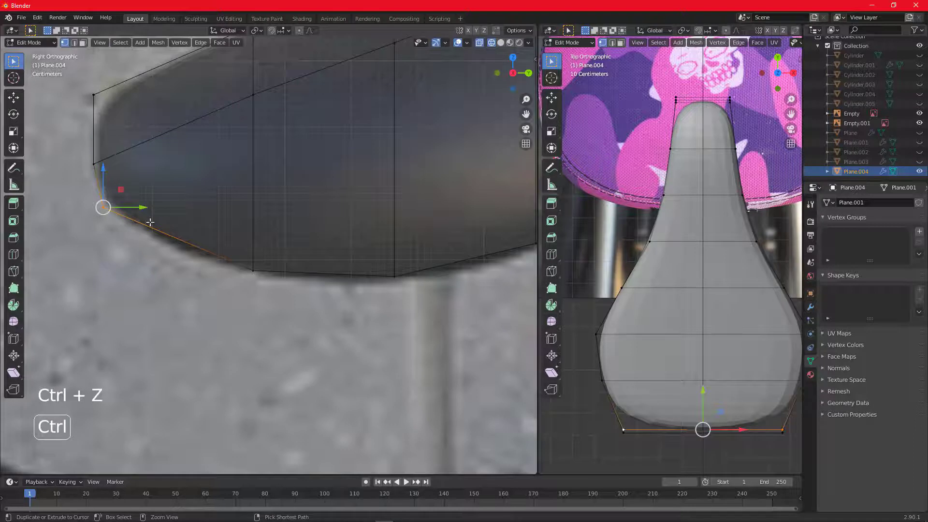
key(g)
key(g)
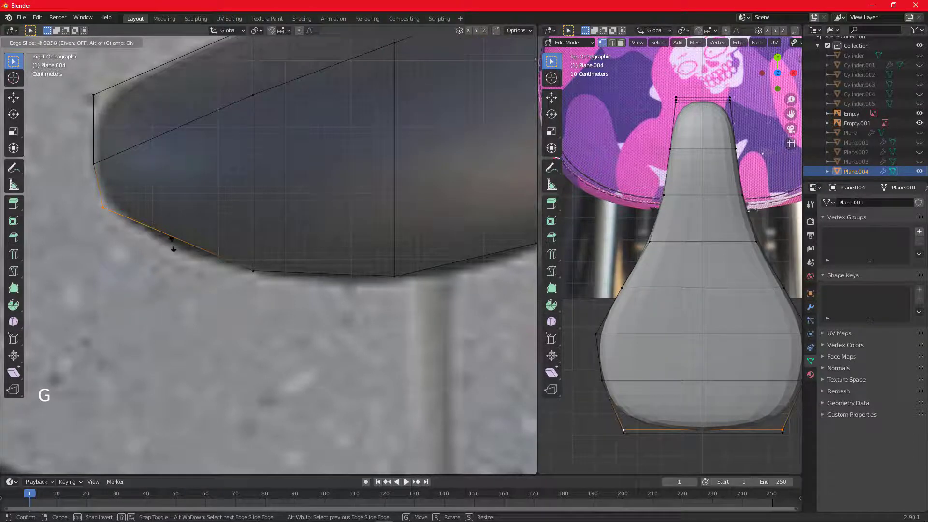
click(173, 239)
key(g)
right_click(175, 240)
- Examine the seat's overall shape and underside in solid shading from several angles and against the side reference photo
scroll(172, 234, down, 1)
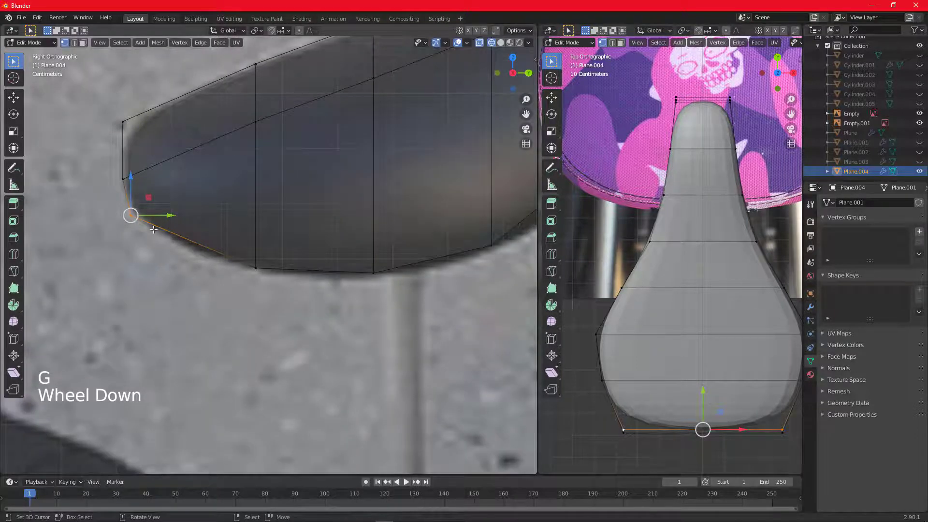
right_click(136, 219)
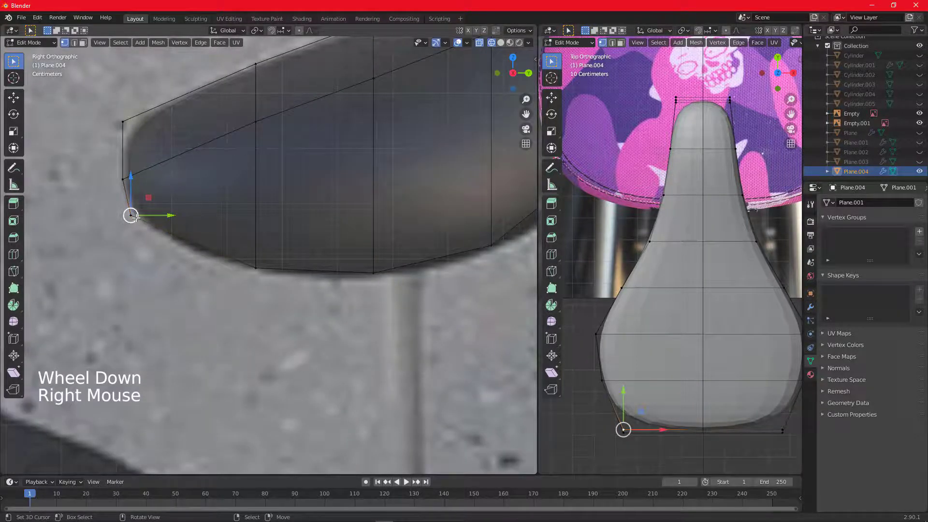
scroll(226, 224, down, 3)
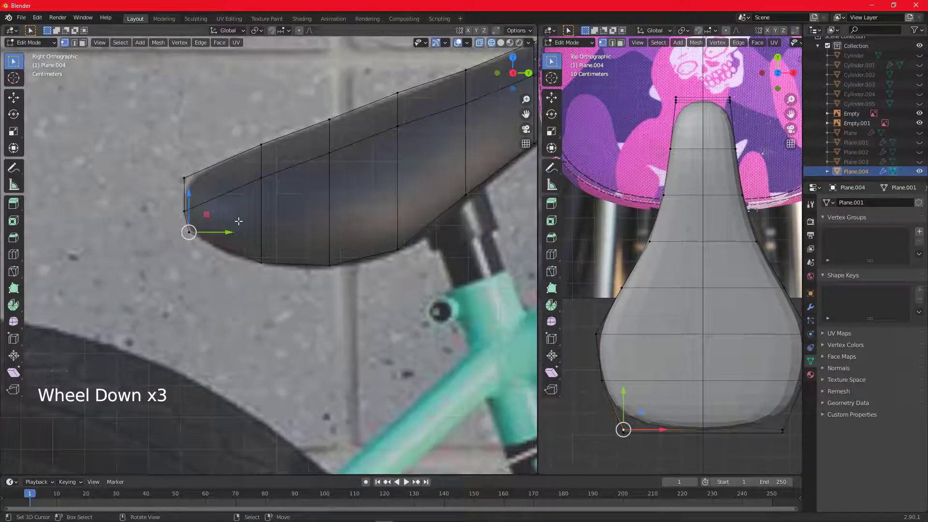
key(z)
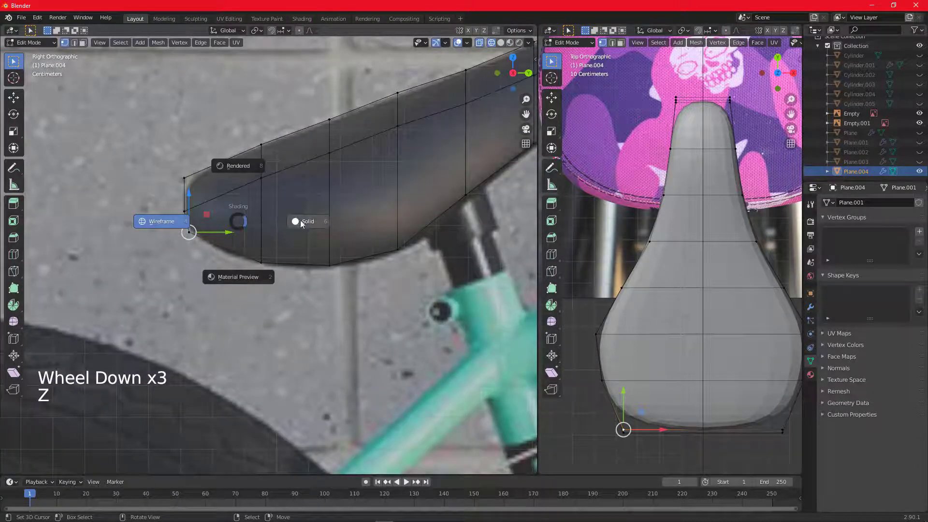
middle_drag(301, 223, 265, 247)
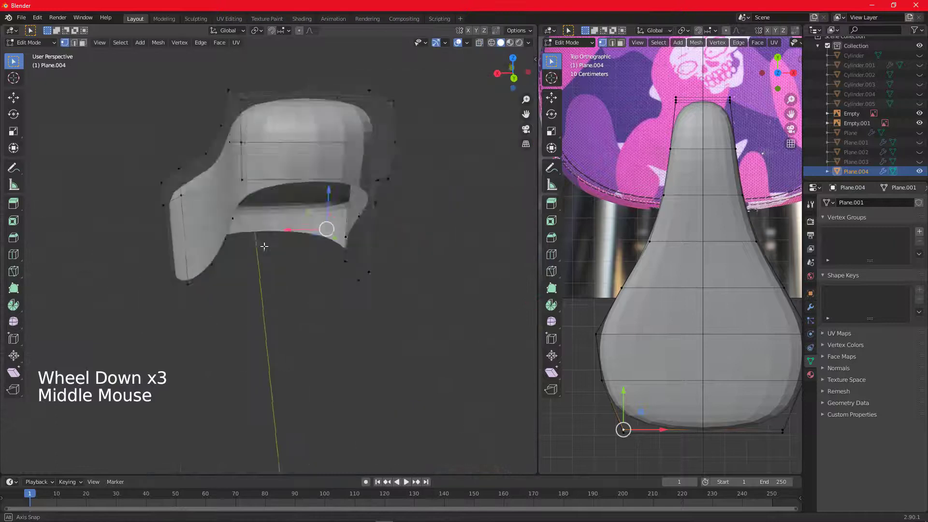
scroll(264, 247, down, 3)
middle_drag(356, 259, 315, 263)
scroll(314, 263, up, 1)
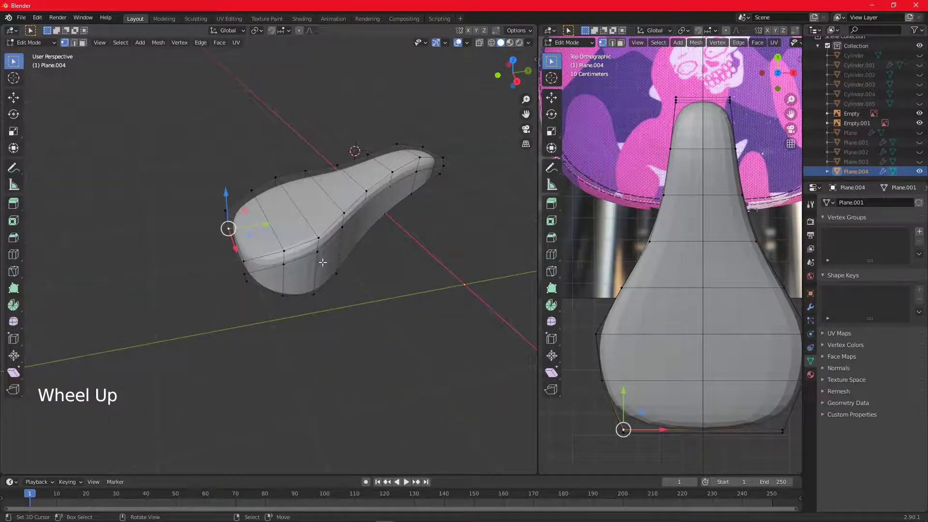
scroll(322, 262, up, 1)
key(KP_3)
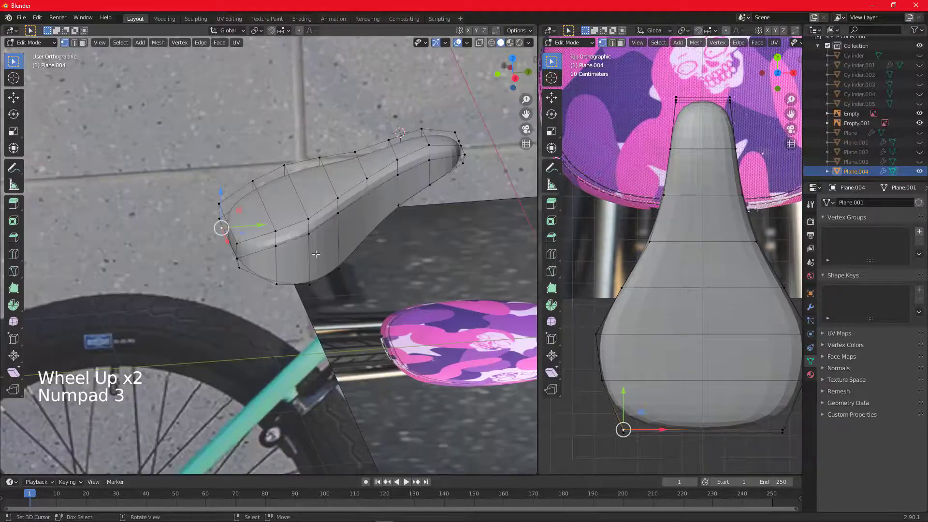
scroll(343, 219, up, 2)
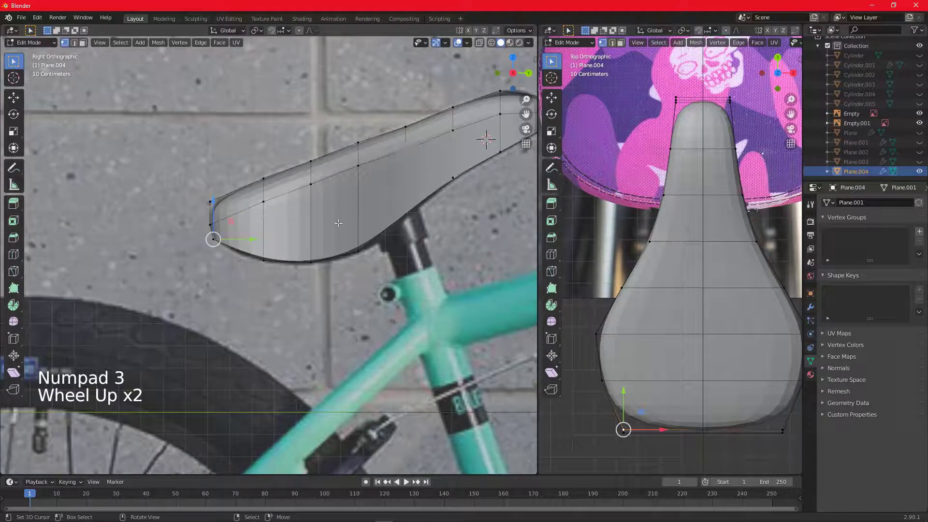
- Return to wireframe shading and try selecting the middle side vertices in the seventh and sixth rows from the nose
key(z)
key(z)
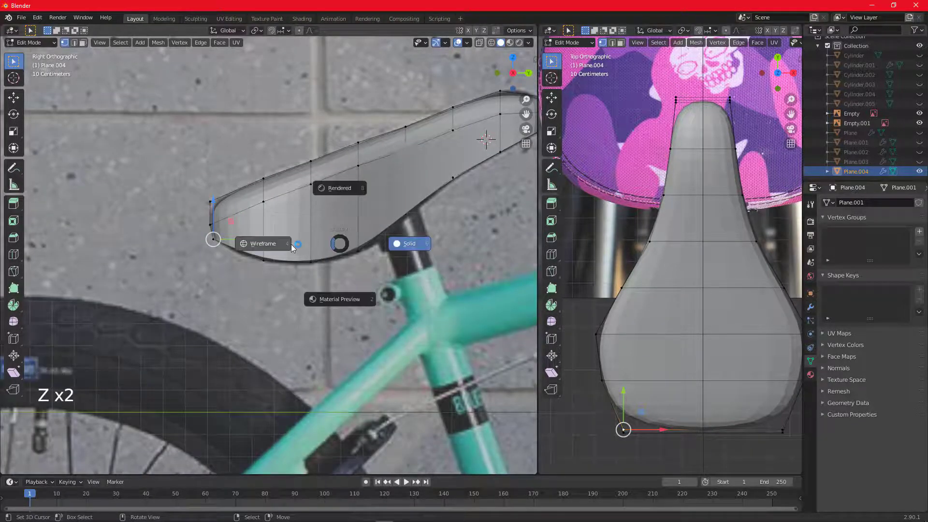
click(288, 243)
shift+middle_drag(348, 239, 271, 222)
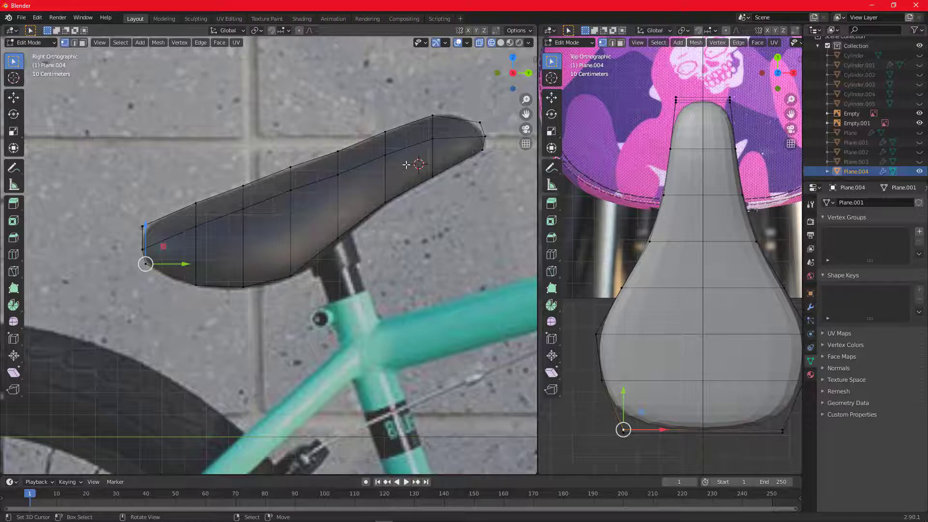
right_click(195, 232)
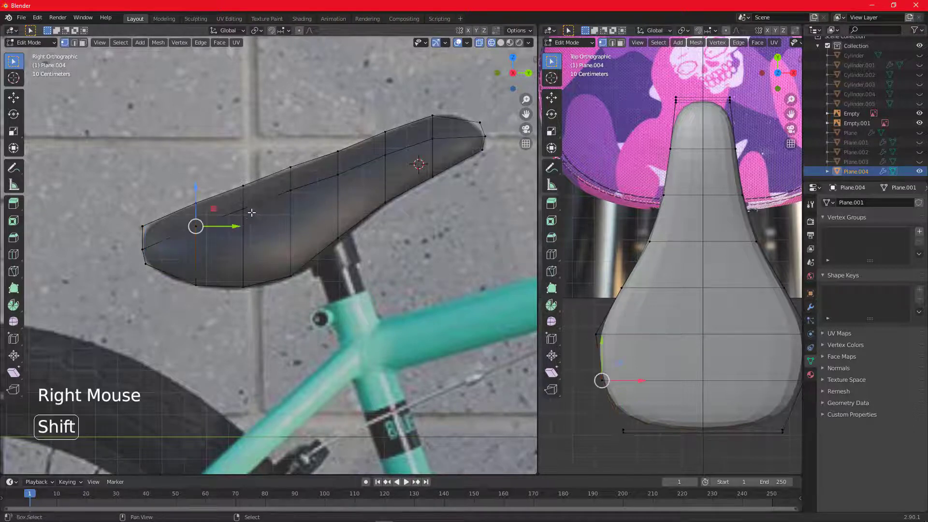
shift+right_click(243, 217)
middle_drag(229, 254, 247, 257)
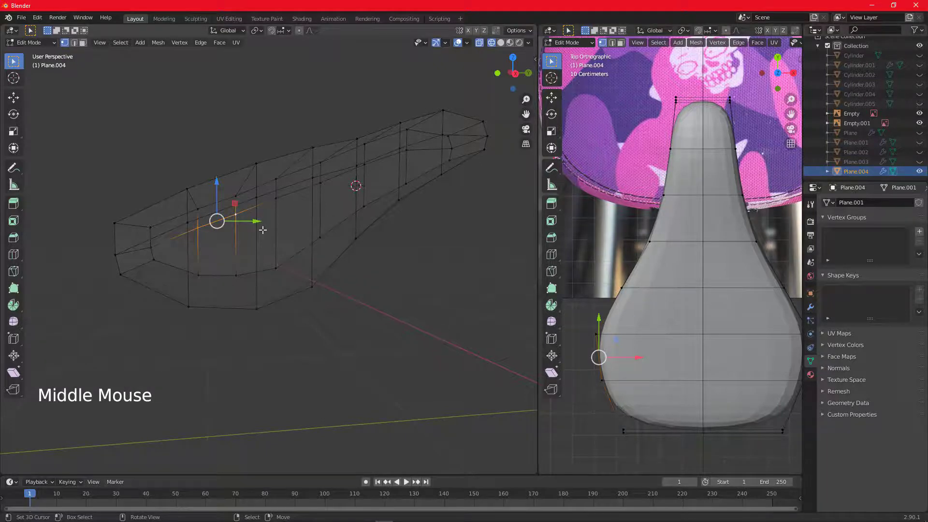
key(KP_3)
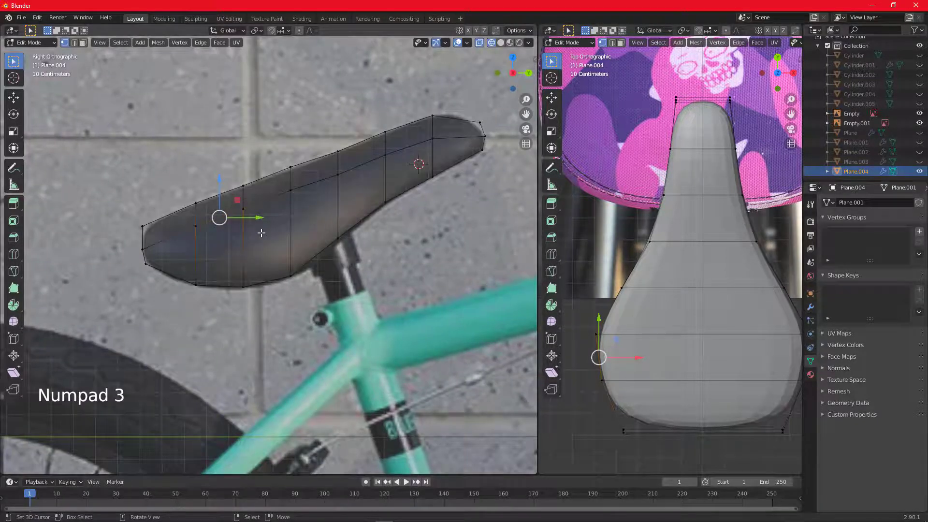
- Try selecting the middle side vertices in three neighbouring rows near the seat's rear in solid shading
key(z)
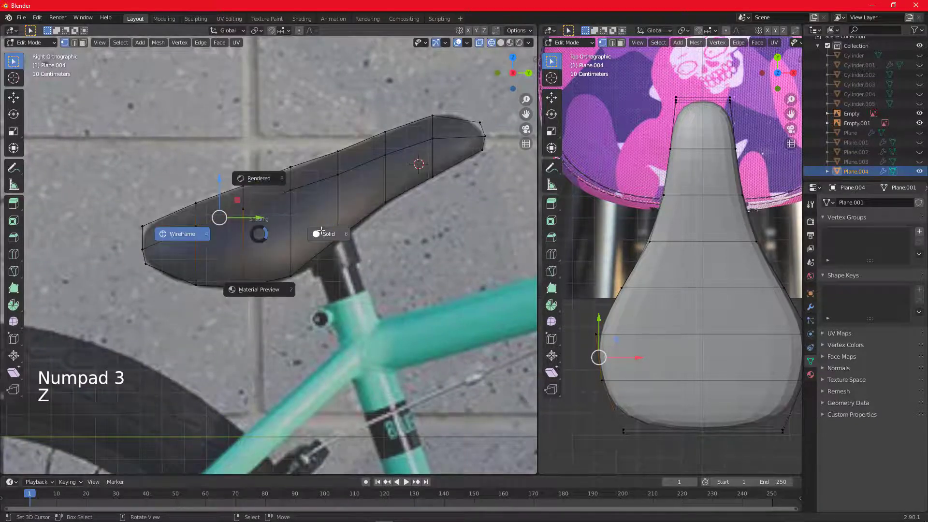
click(323, 234)
right_click(246, 207)
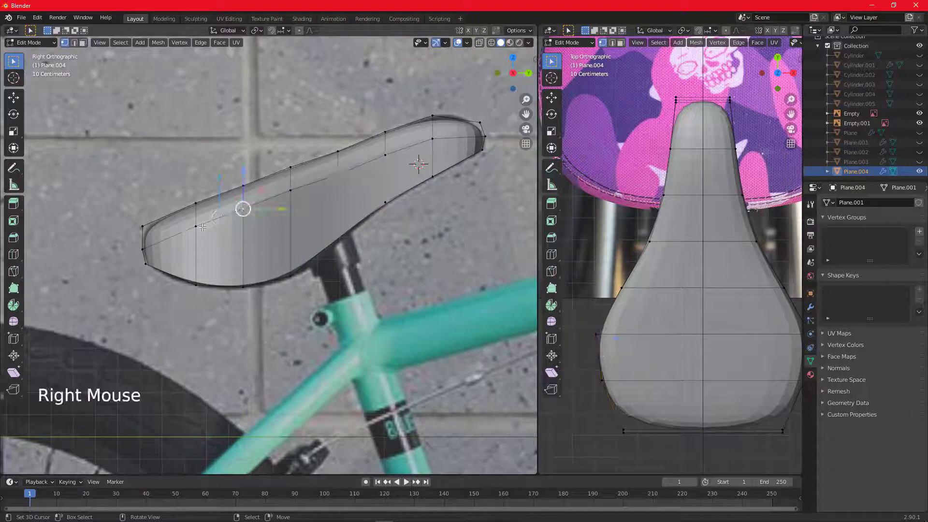
right_click(203, 228)
shift+right_click(246, 207)
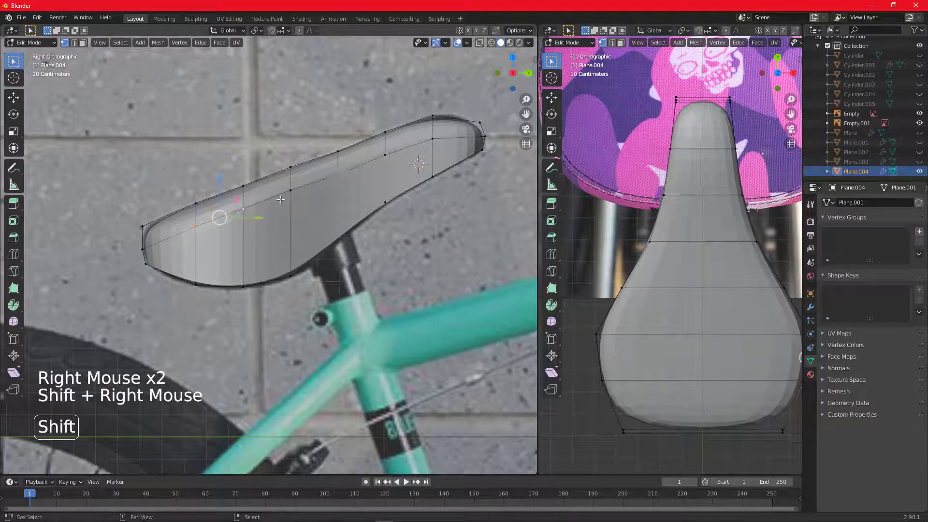
shift+right_click(291, 191)
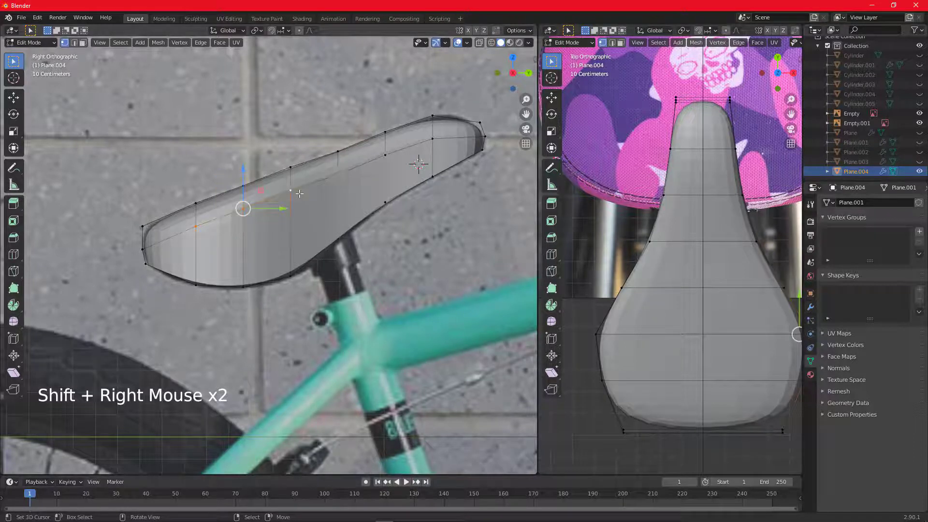
- In wireframe shading, select the middle vertices along both seat sides, leaving out the nose and rear ends, and move them slightly down
key(z)
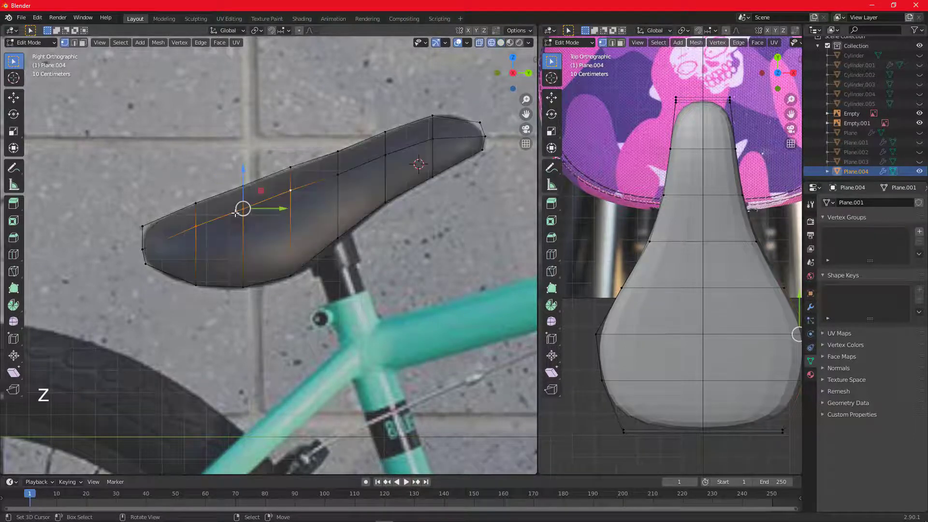
key(c)
click(201, 228)
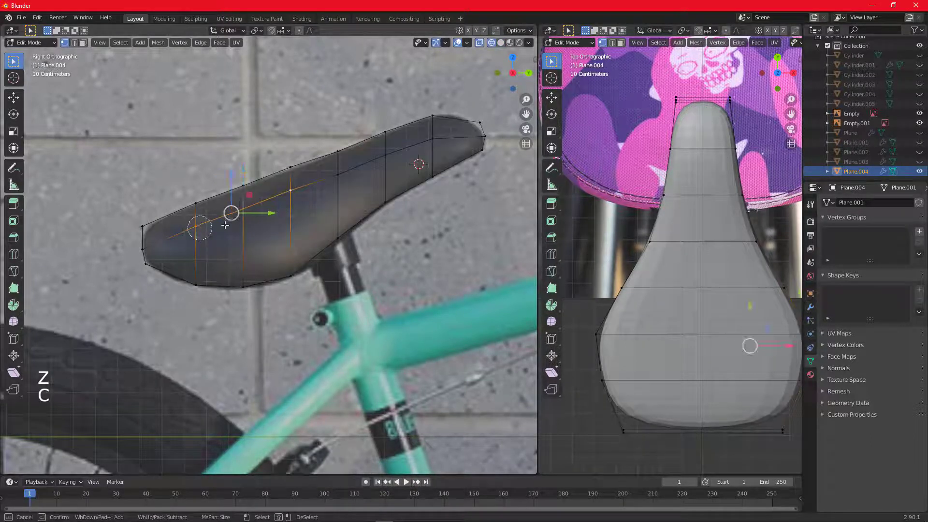
click(250, 217)
click(289, 197)
click(341, 174)
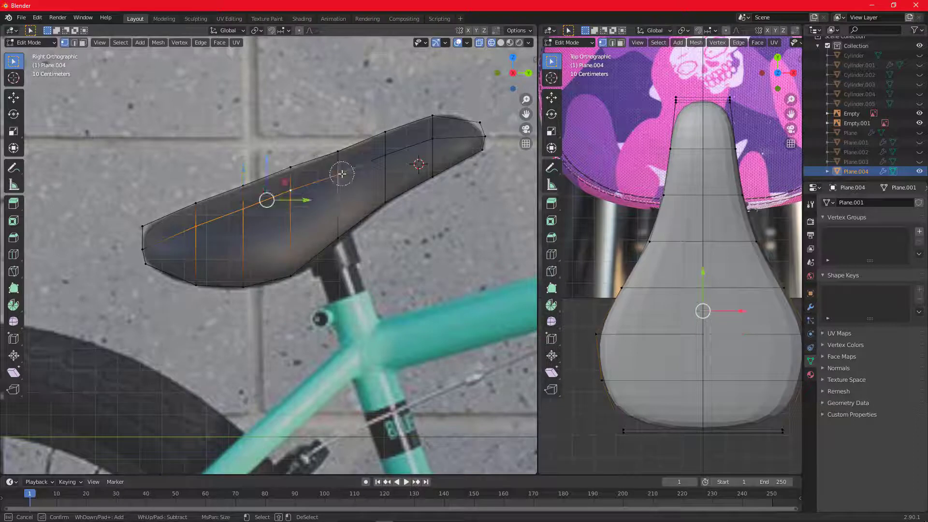
click(386, 156)
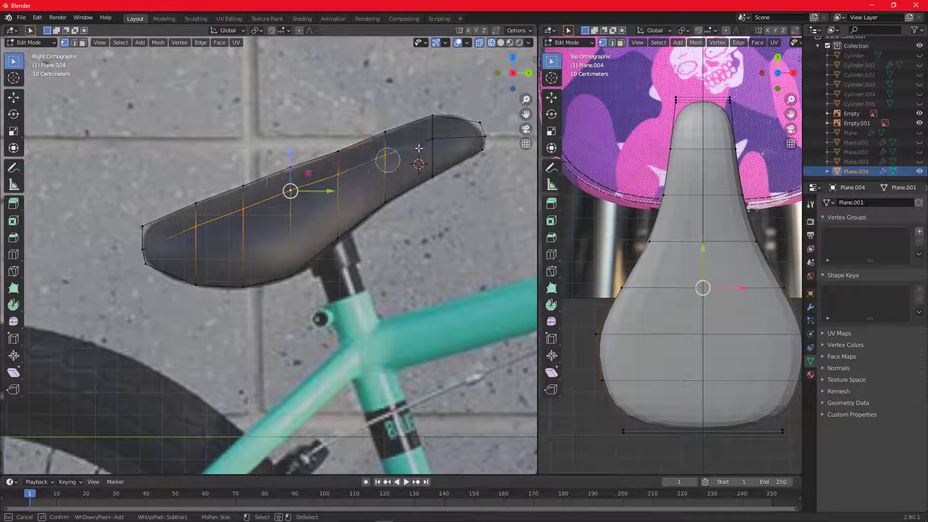
click(429, 140)
right_click(354, 186)
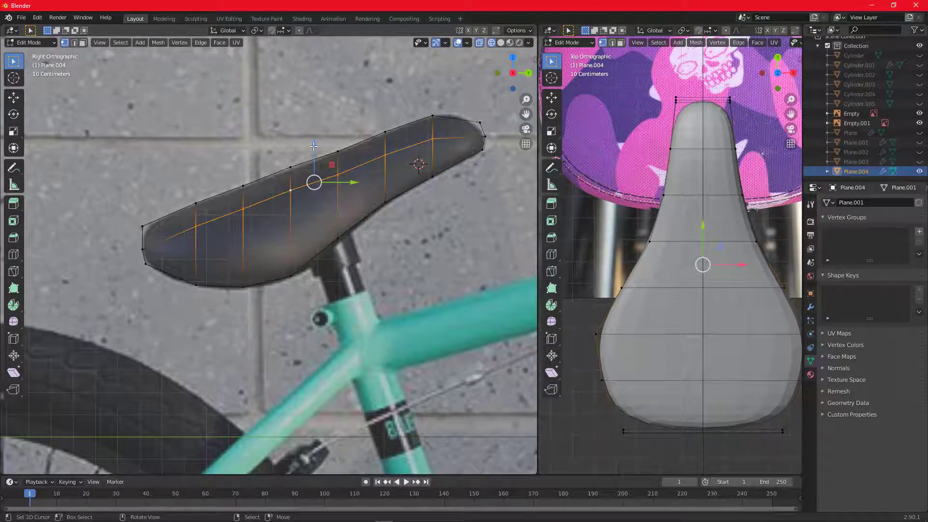
drag(314, 145, 314, 157)
- Scale the selected middle side vertices outward by a factor of about 1.12
scroll(314, 159, down, 2)
middle_drag(314, 160, 334, 203)
middle_drag(299, 233, 285, 218)
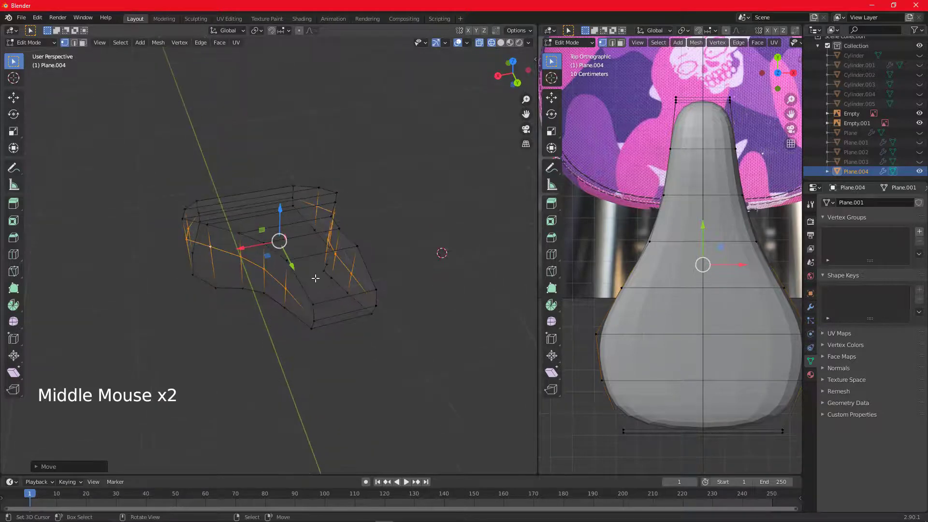
key(s)
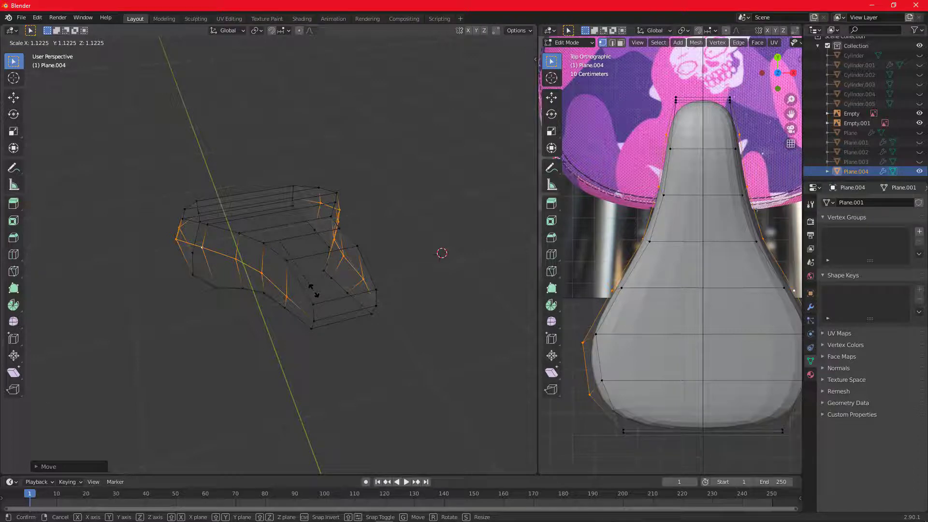
click(314, 290)
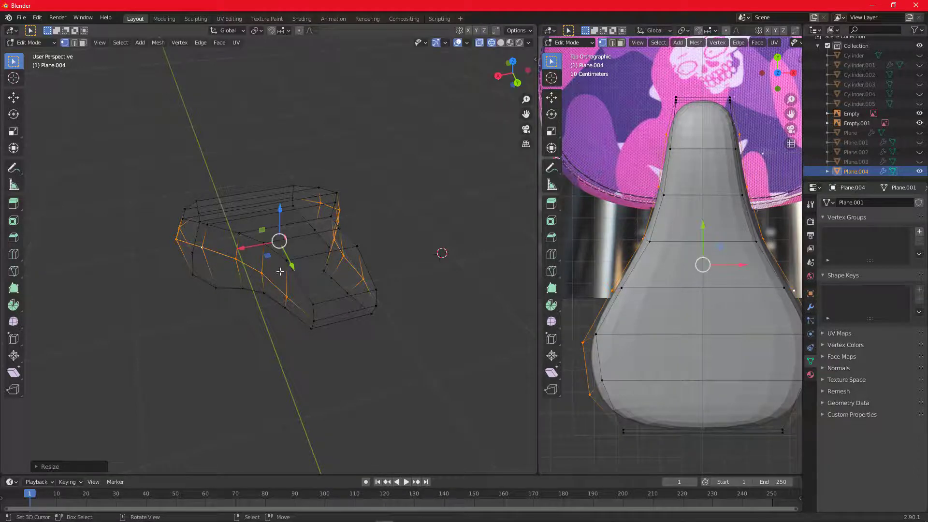
- In solid shading, edge-slide the middle side vertices toward the seat's lower edge by about 0.15
key(z)
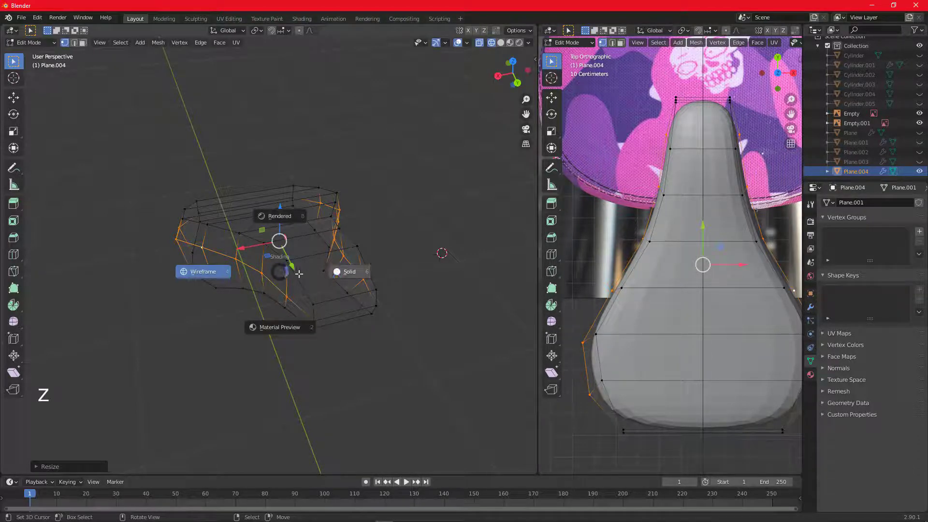
middle_drag(299, 274, 252, 241)
key(g)
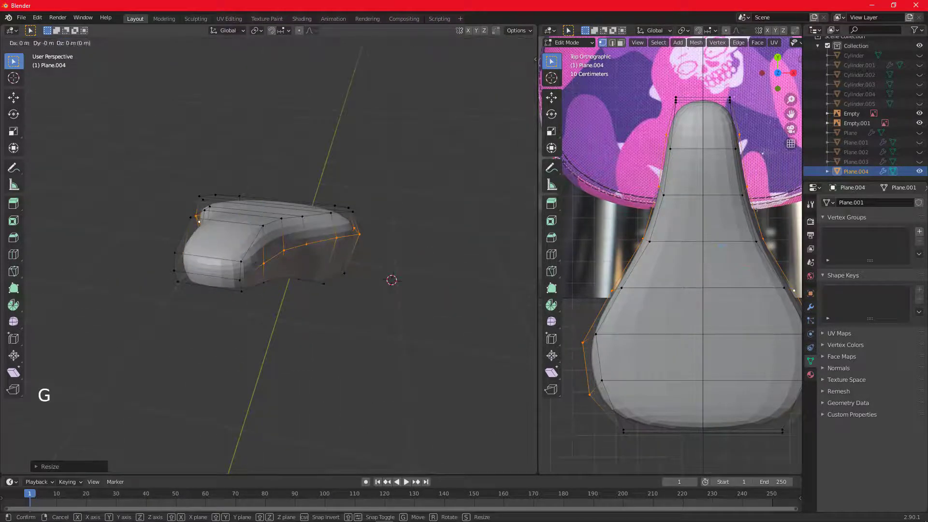
key(g)
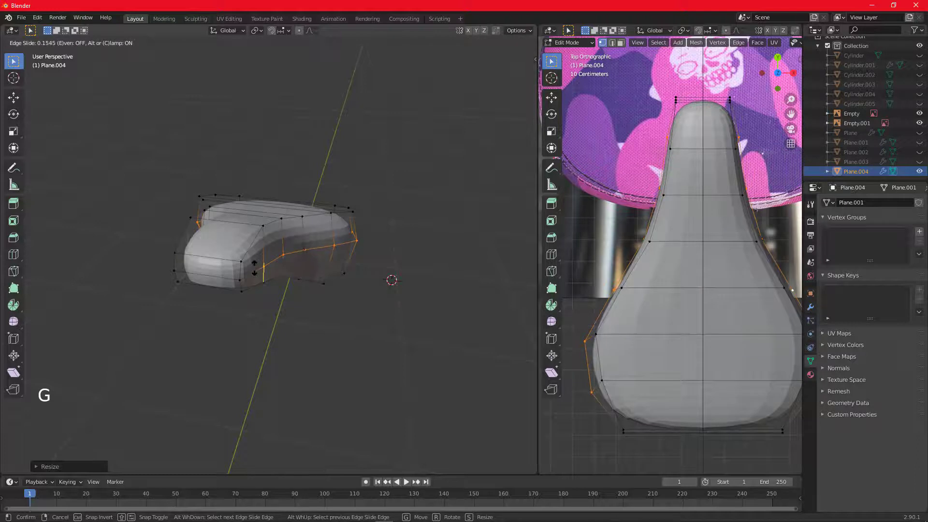
click(254, 267)
- Select the edge loops along both sides of the seat's top surface and scale them inward to about 0.9
mouse_move(261, 266)
middle_down()
mouse_move(324, 282)
mouse_move(233, 237)
mouse_move(265, 263)
middle_up()
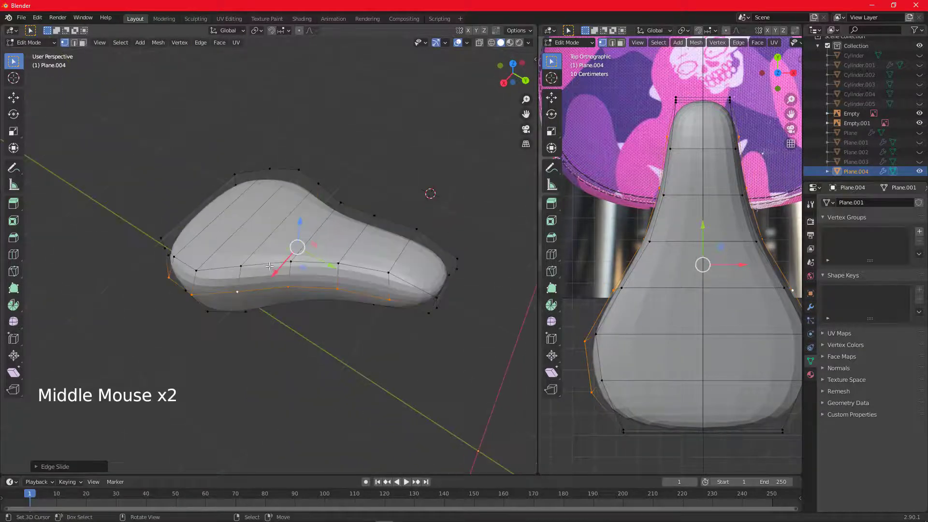
right_click(265, 263)
alt+right_click(265, 263)
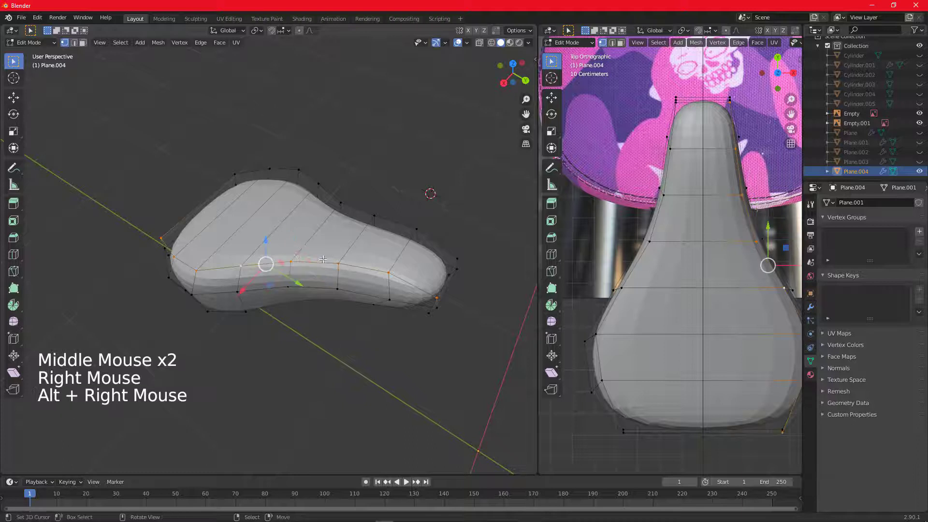
middle_drag(408, 290, 390, 269)
middle_drag(390, 269, 279, 328)
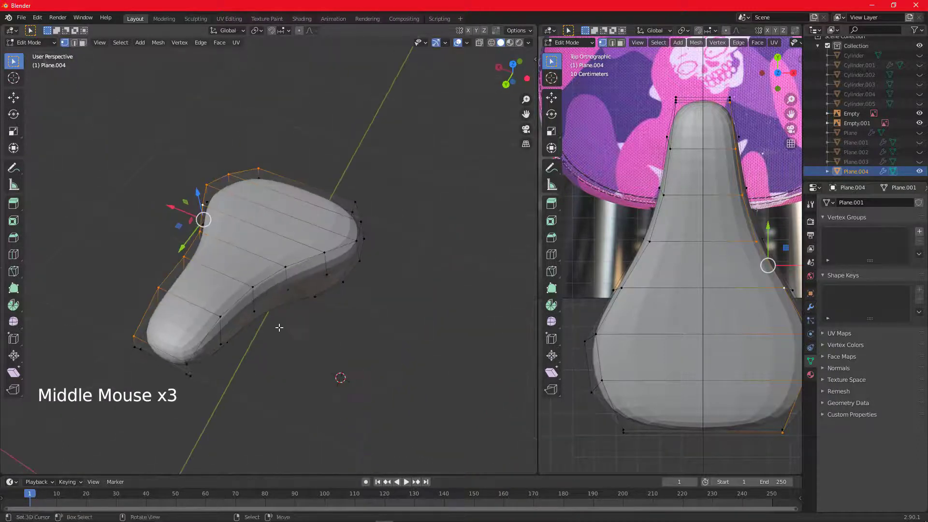
alt+shift+right_click(209, 333)
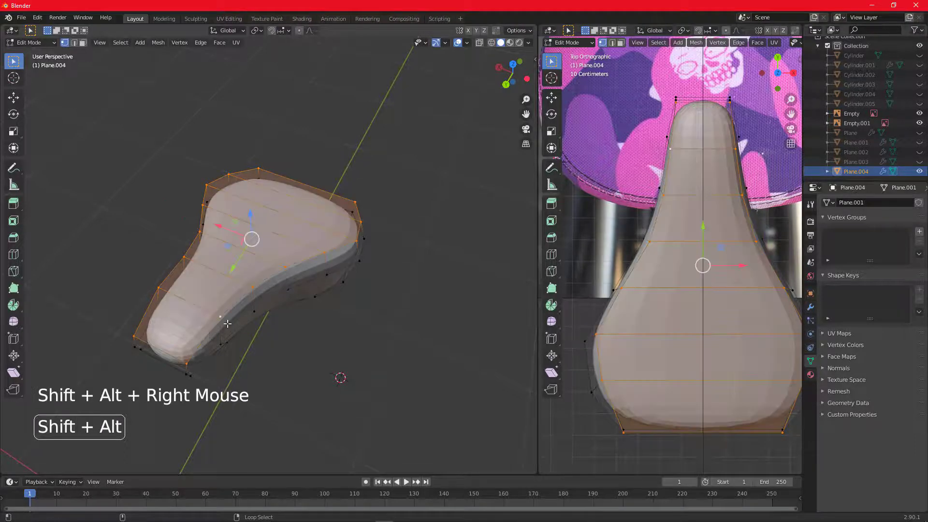
middle_drag(227, 323, 280, 293)
key(s)
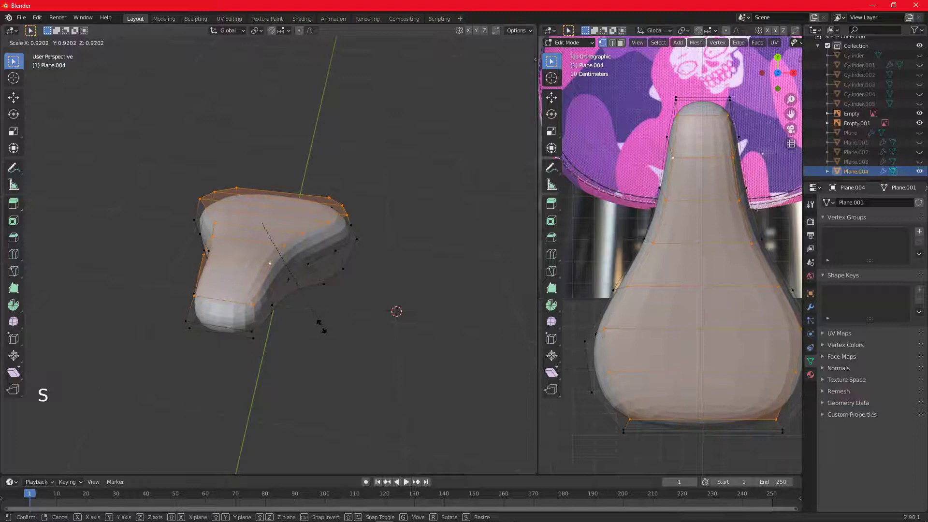
click(310, 313)
- Raise the two top vertices at the seat's nose slightly and check the smoothed shape from below in Object Mode
middle_drag(310, 313, 145, 254)
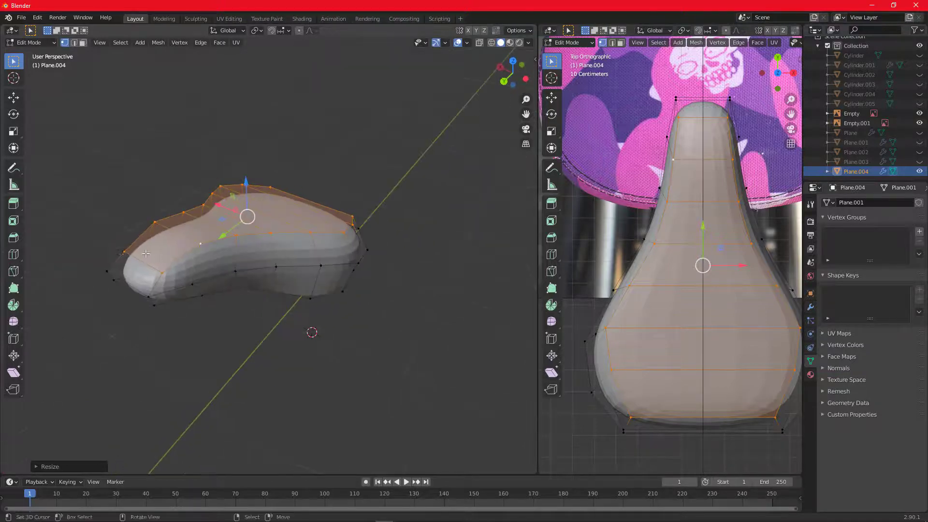
right_click(135, 258)
right_click(136, 257)
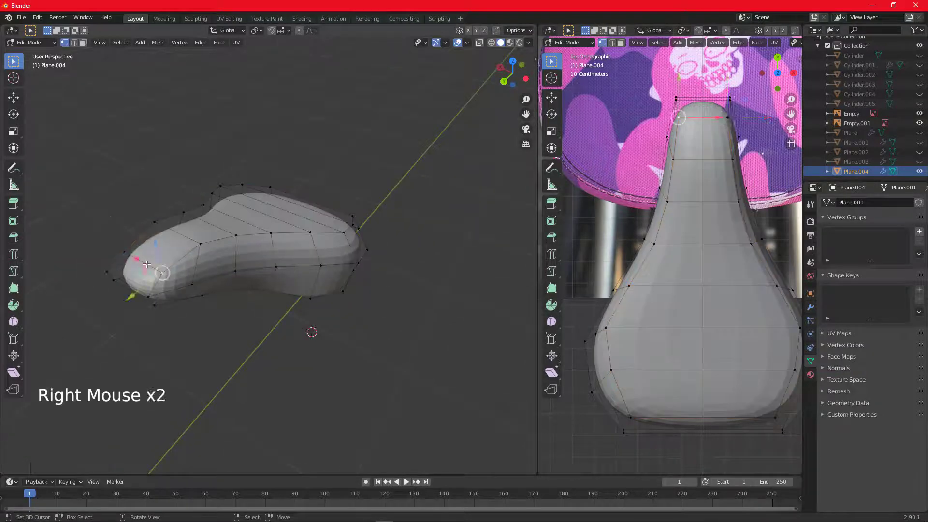
shift+right_click(135, 258)
middle_drag(136, 258, 100, 167)
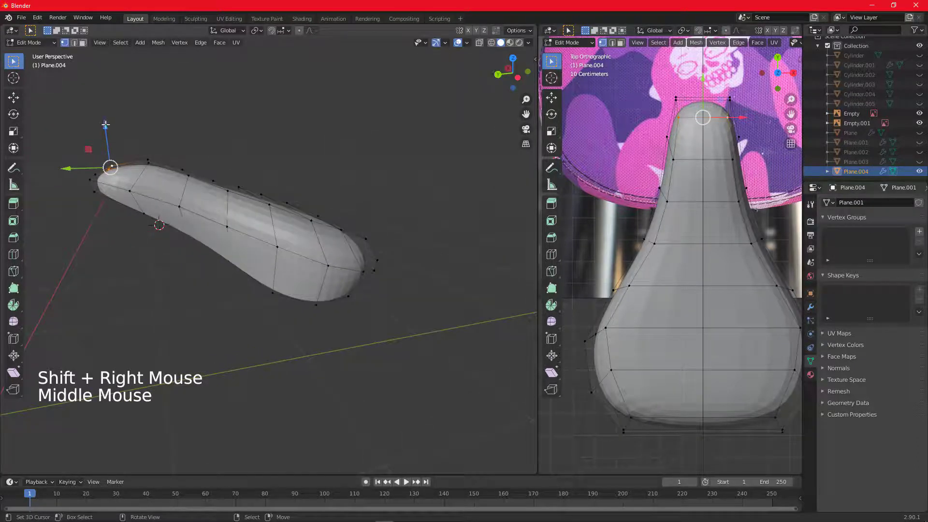
drag(106, 124, 105, 115)
middle_drag(105, 115, 248, 239)
key(Tab)
scroll(352, 209, up, 2)
key(Tab)
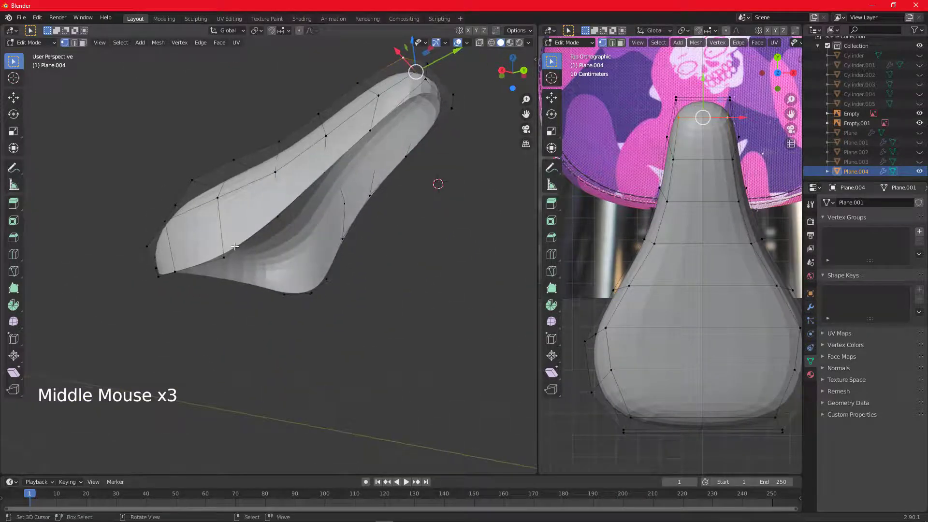
- Extrude the open edge loop around the seat's underside in place and scale the new rim inward to about 0.93
alt+right_click(238, 250)
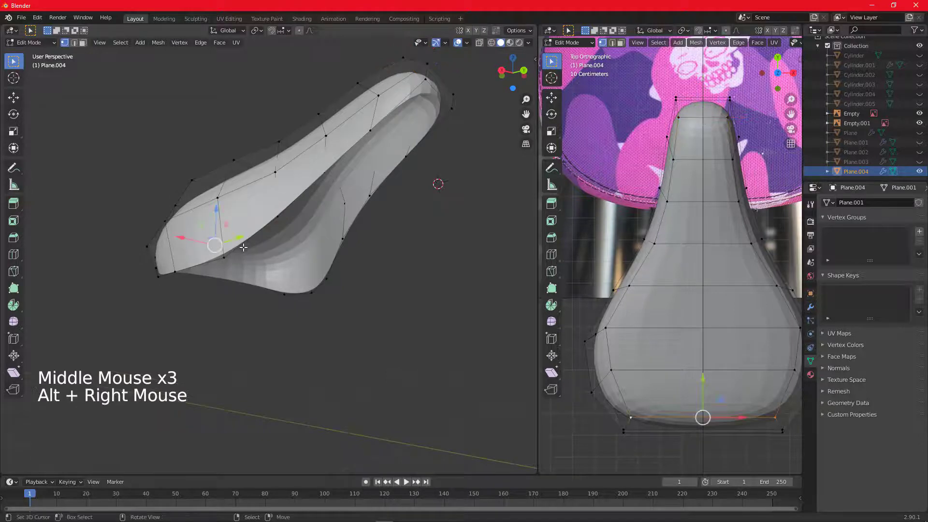
alt+right_click(227, 257)
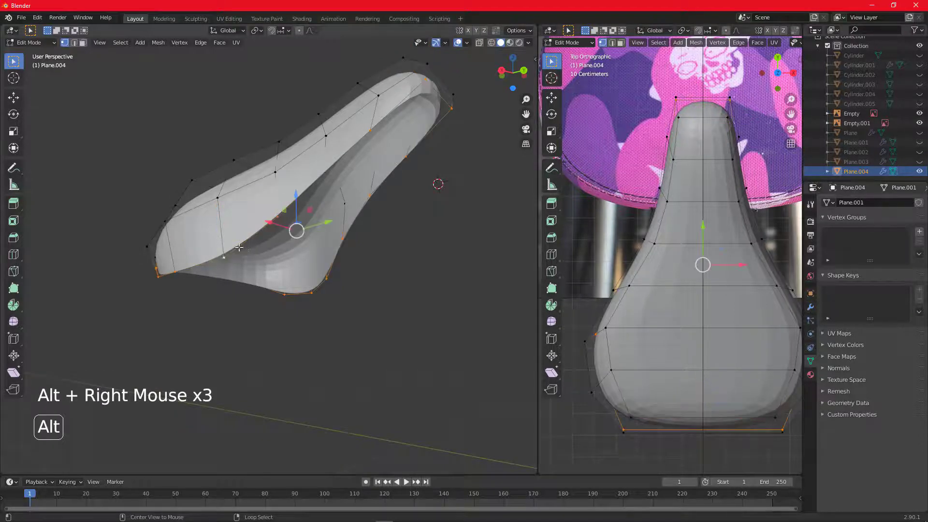
middle_drag(227, 256, 253, 228)
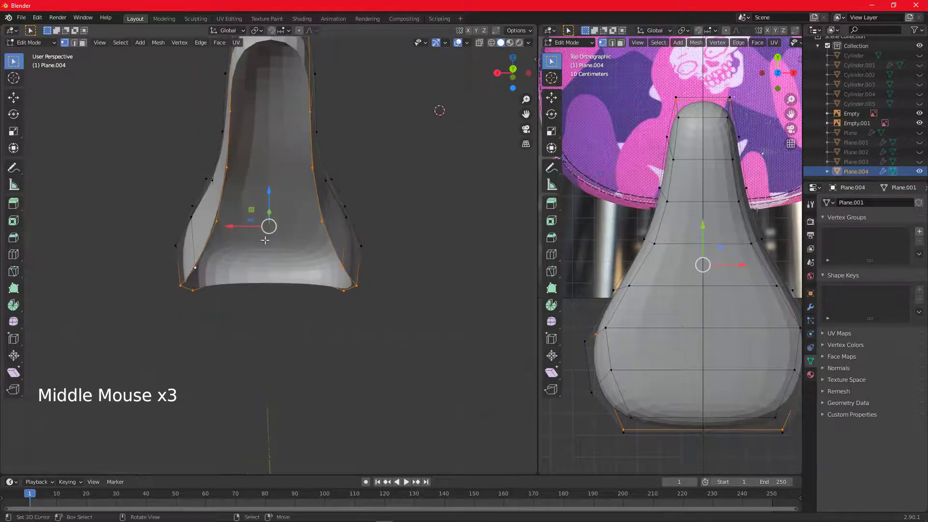
shift+middle_drag(293, 338, 298, 285)
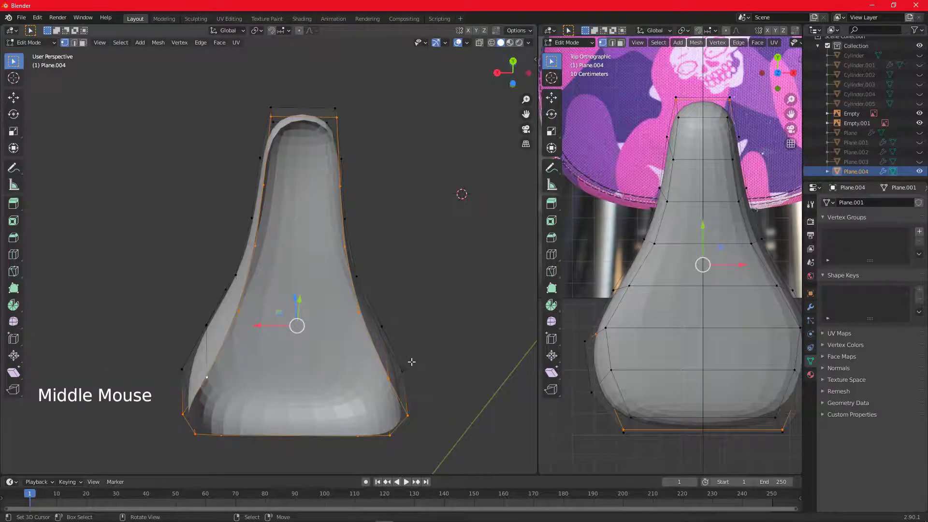
key(e)
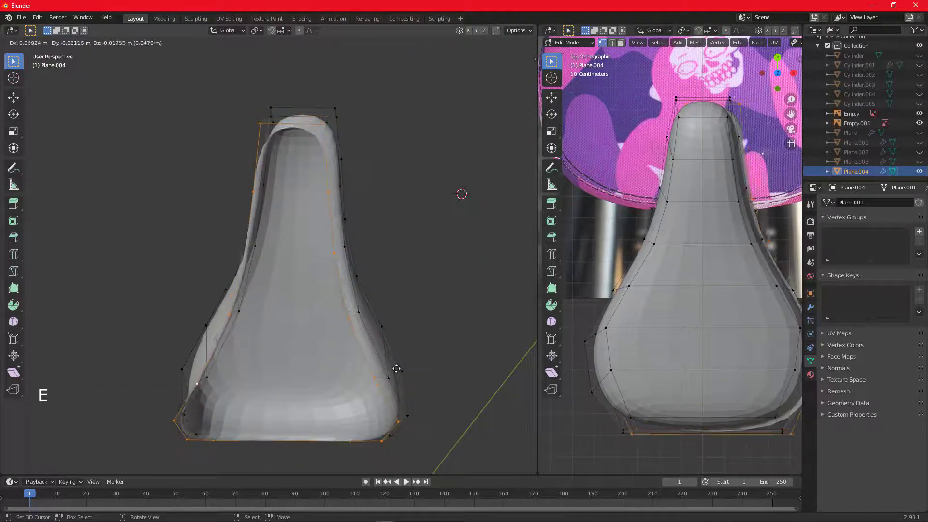
right_click(397, 369)
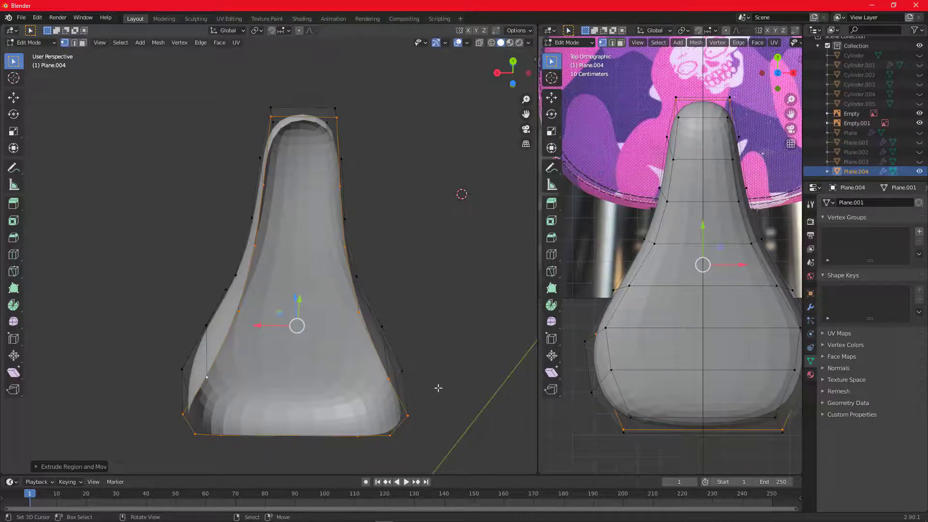
key(s)
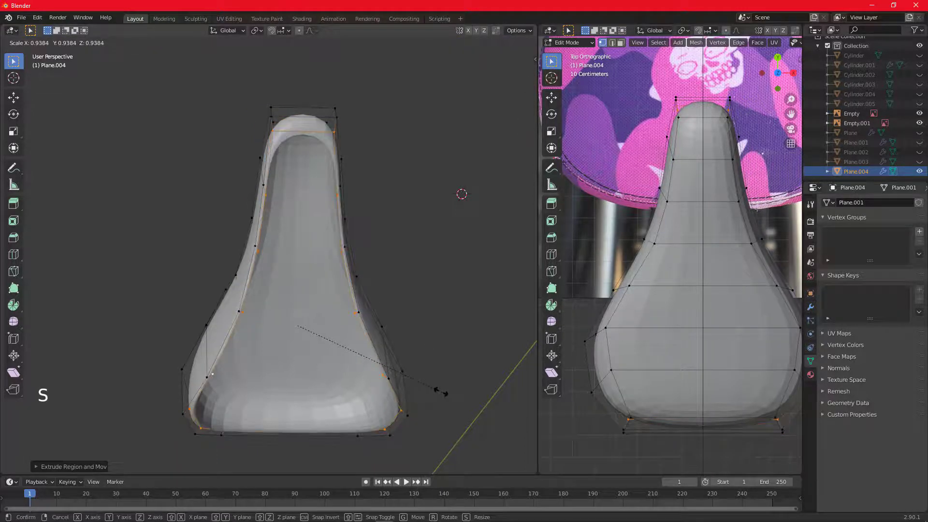
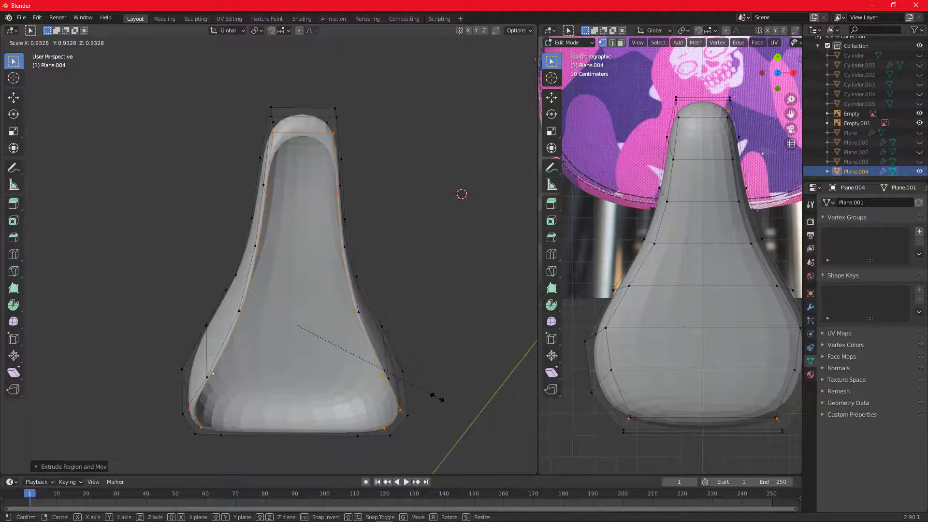
click(434, 395)
- Drop the rear corner and nose vertices from the underside rim selection and scale the remaining side vertices inward to about 0.94
middle_drag(365, 320, 308, 423)
key(c)
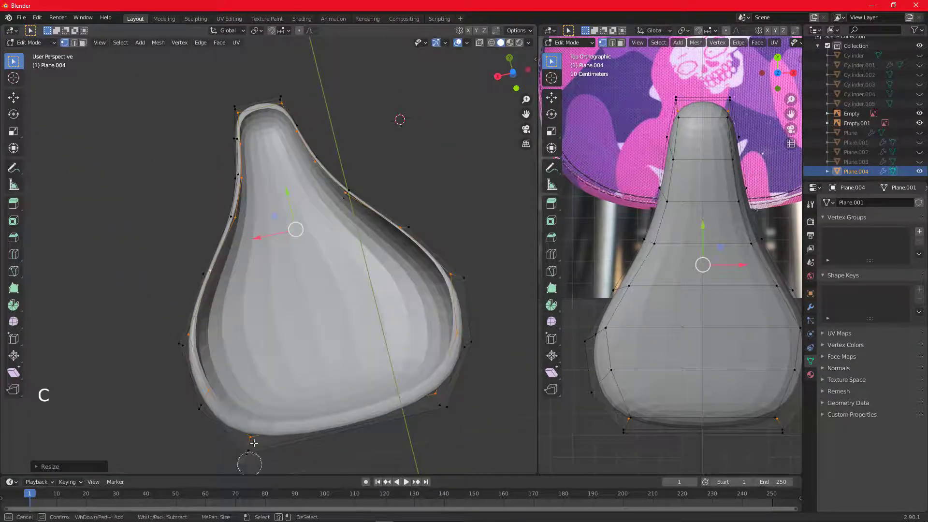
middle_click(249, 436)
middle_click(443, 395)
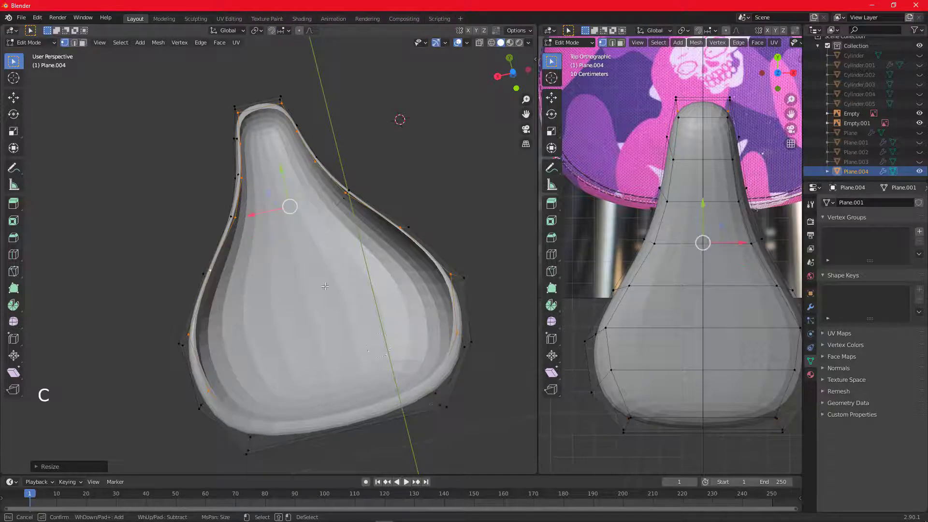
middle_click(241, 112)
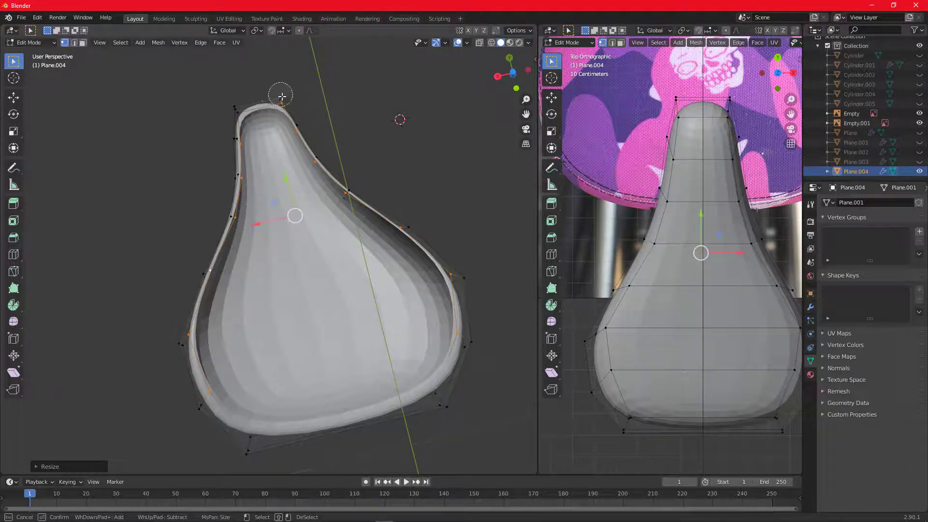
right_click(284, 97)
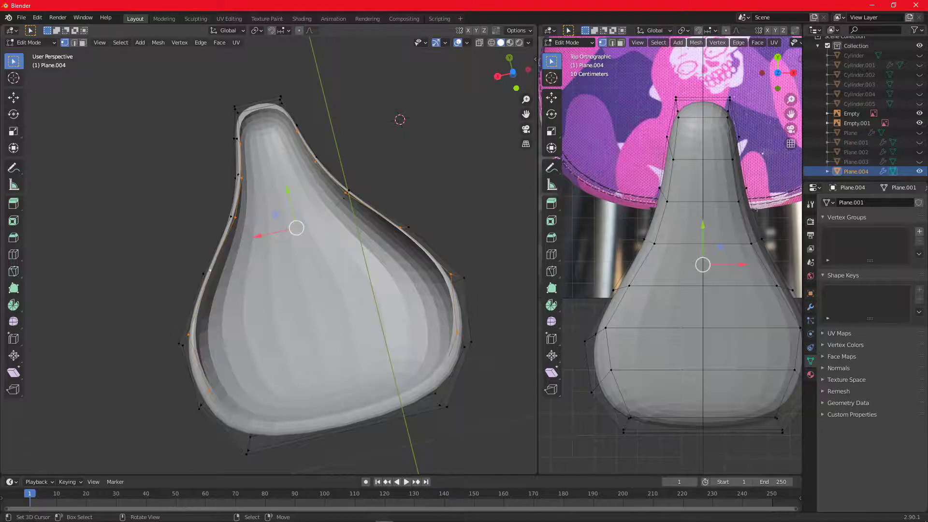
key(s)
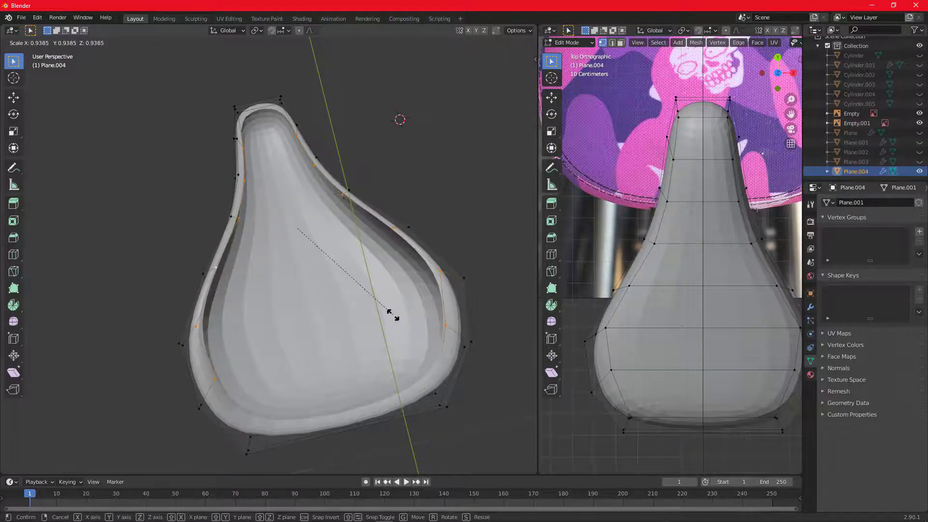
click(389, 313)
- Remove the wide rear side vertices from the rim selection and scale the remaining front side vertices inward to about 0.9
key(c)
shift+drag(445, 273, 448, 317)
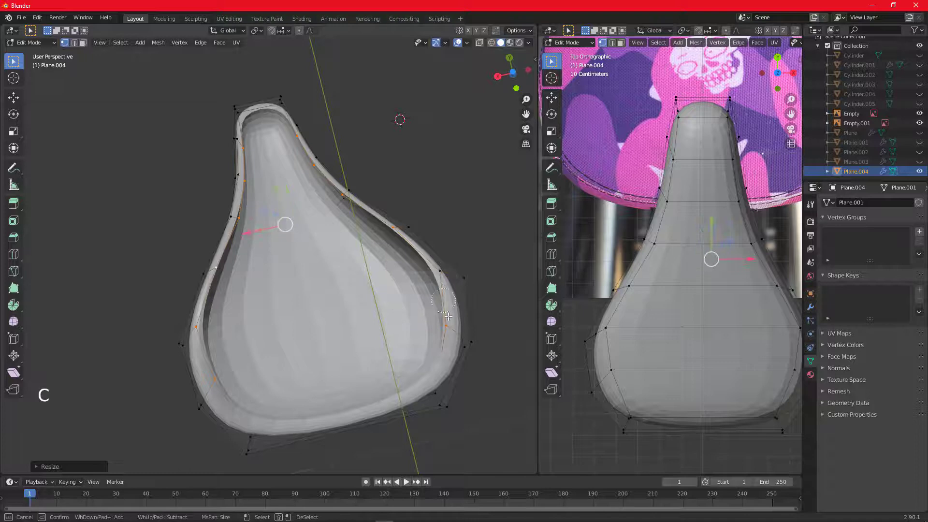
shift+drag(198, 328, 217, 381)
key(Escape)
key(s)
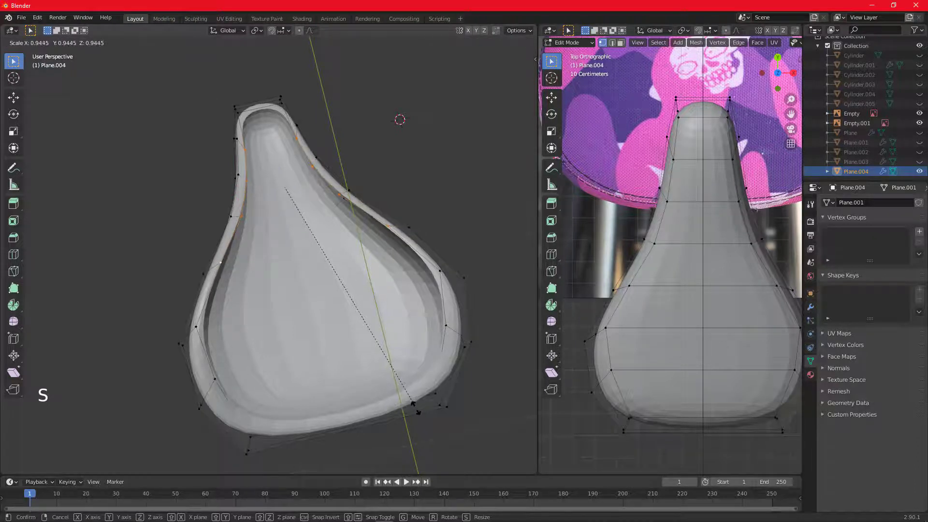
click(407, 394)
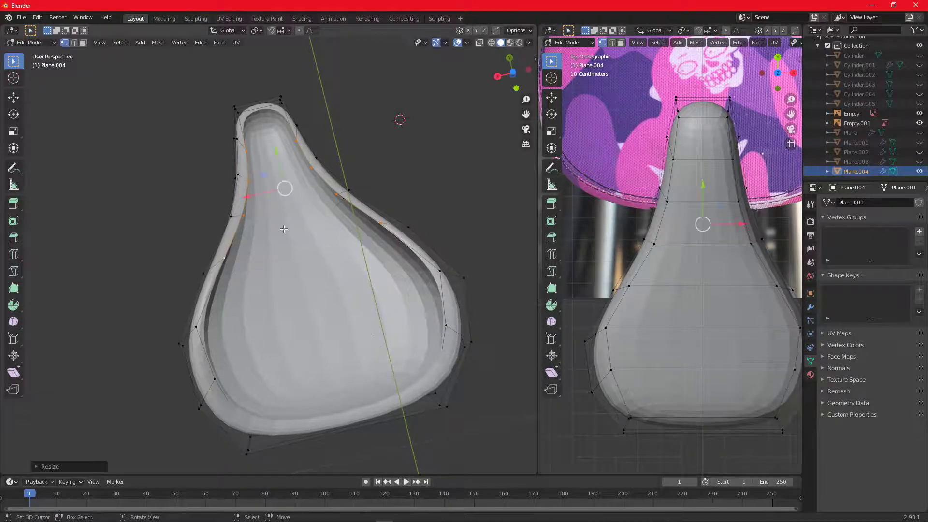
- Vertex-slide two inner rim vertices on one side of the narrow front section along the rim toward the nose
middle_drag(271, 188, 217, 132)
scroll(260, 203, up, 2)
scroll(260, 203, up, 1)
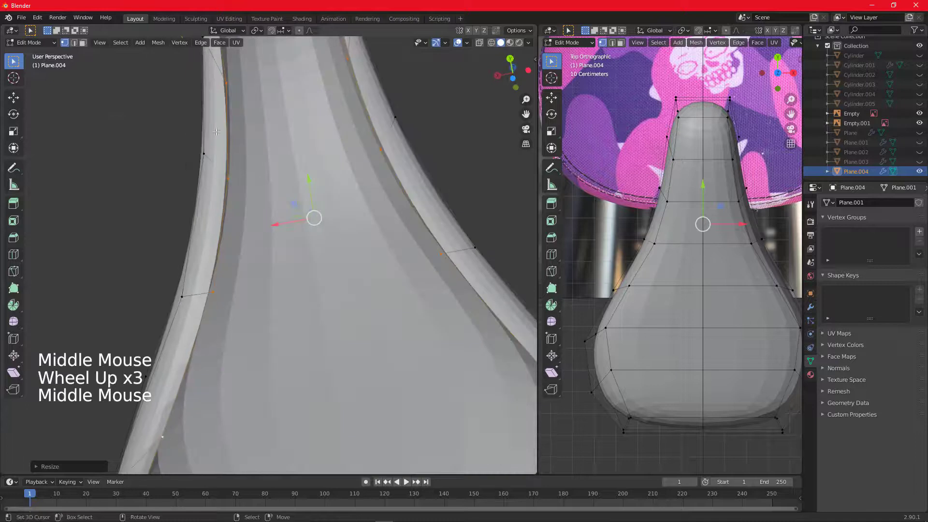
right_click(226, 82)
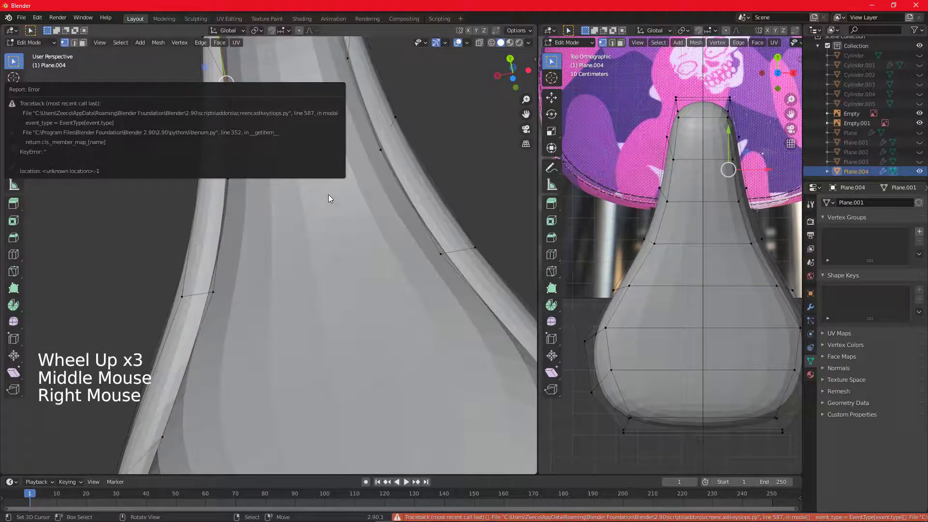
shift+middle_drag(295, 232, 403, 309)
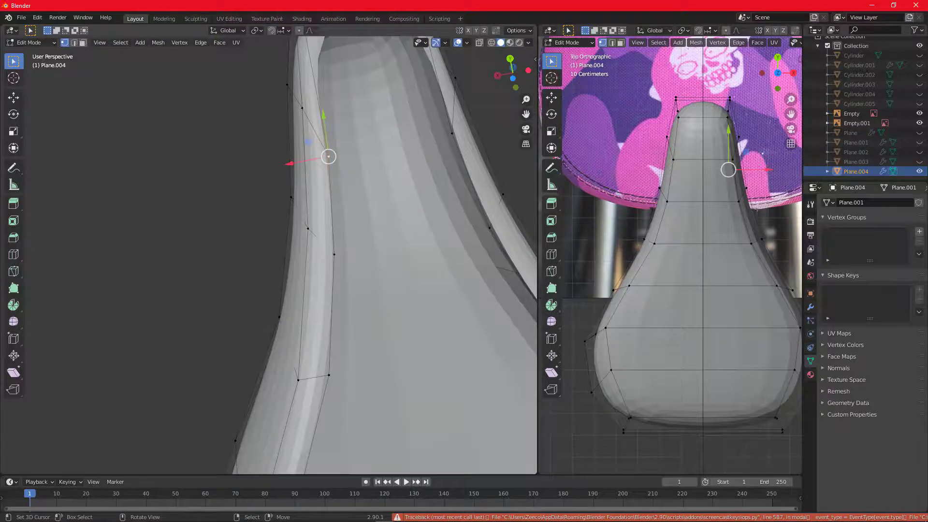
key(shift+v)
click(347, 156)
right_click(340, 260)
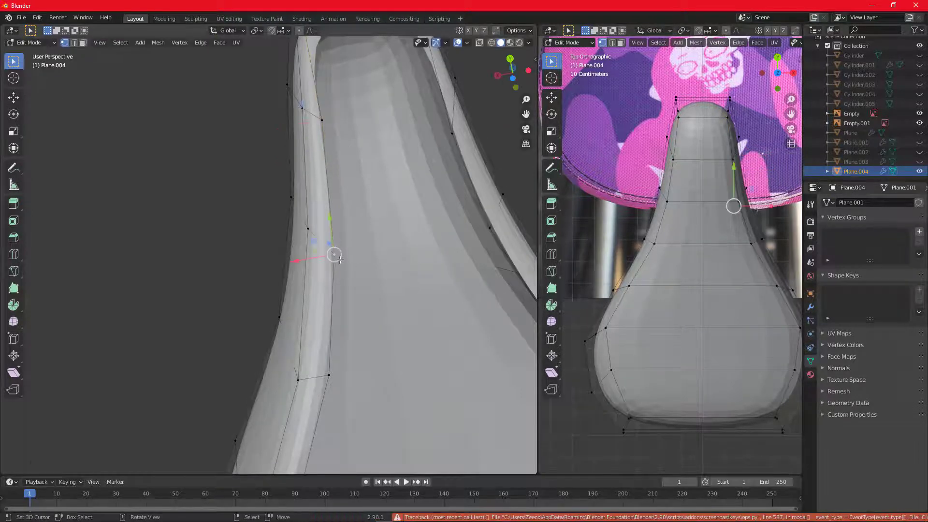
key(shift+v)
click(381, 216)
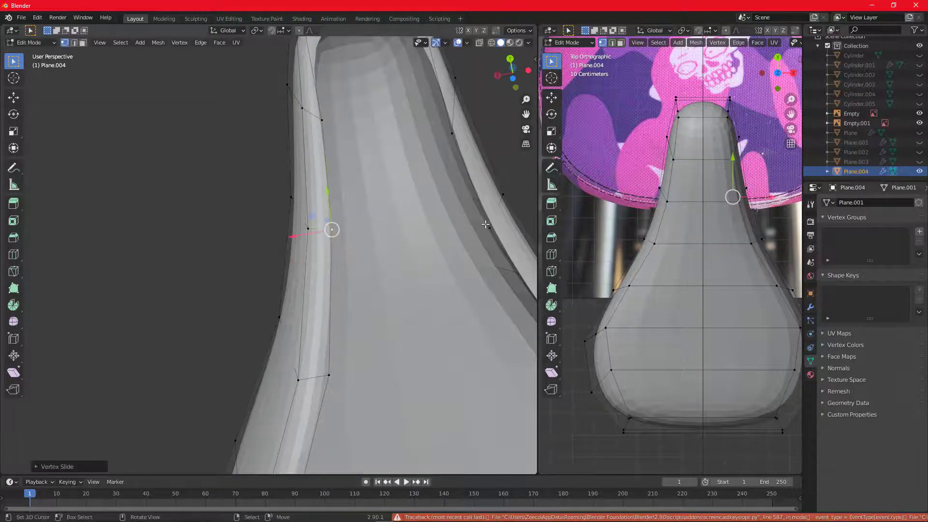
- Vertex-slide the two matching inner rim vertices on the opposite side toward the nose
right_click(488, 227)
key(shift+v)
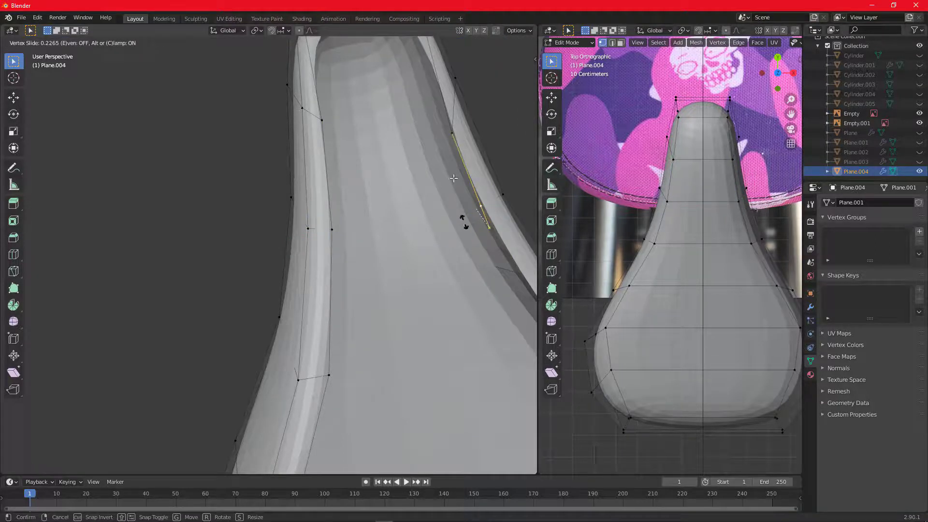
click(454, 178)
right_click(450, 132)
key(shift+v)
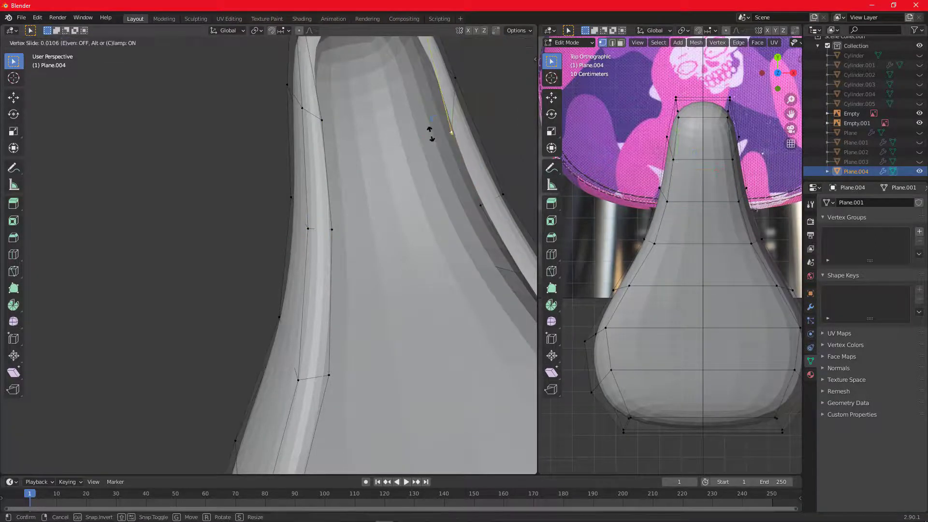
click(424, 113)
- Vertex-slide both inner corner vertices at the nose slightly toward each other along the nose edge
middle_drag(442, 97, 386, 202)
right_click(359, 178)
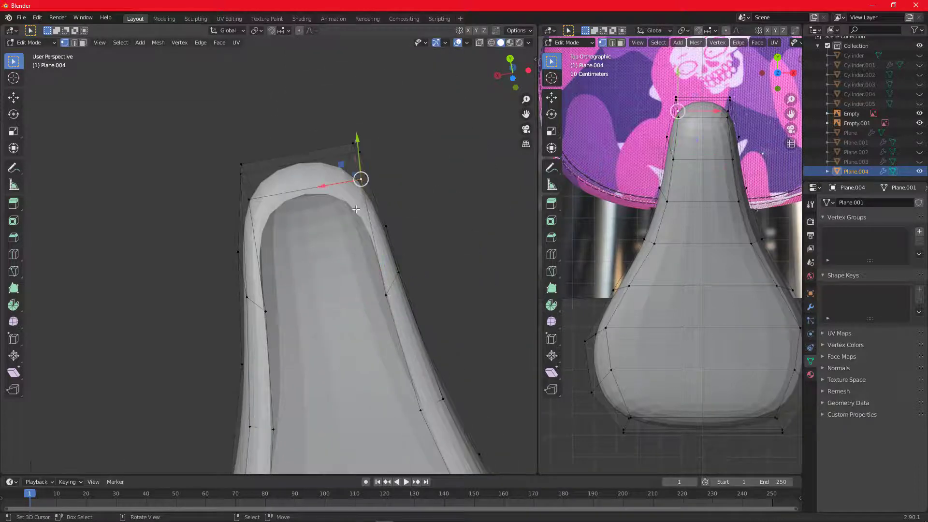
key(shift+v)
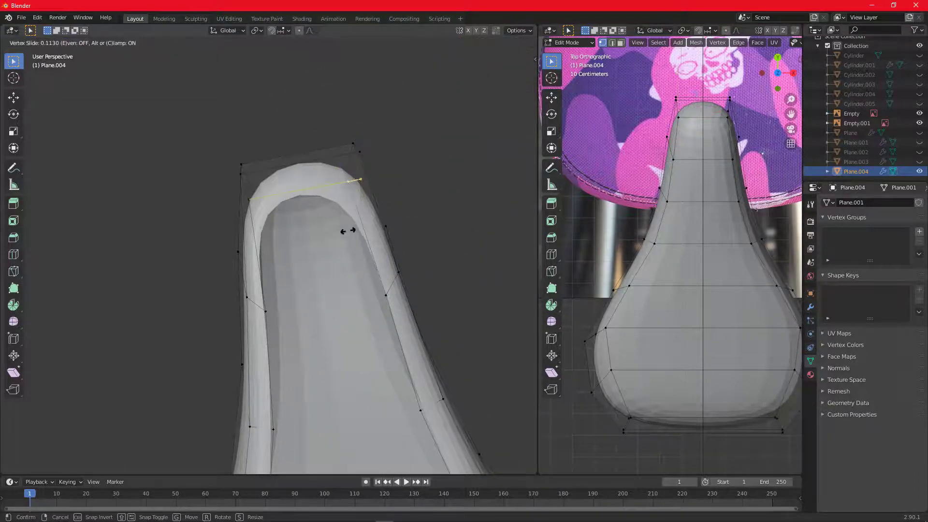
click(347, 231)
right_click(254, 208)
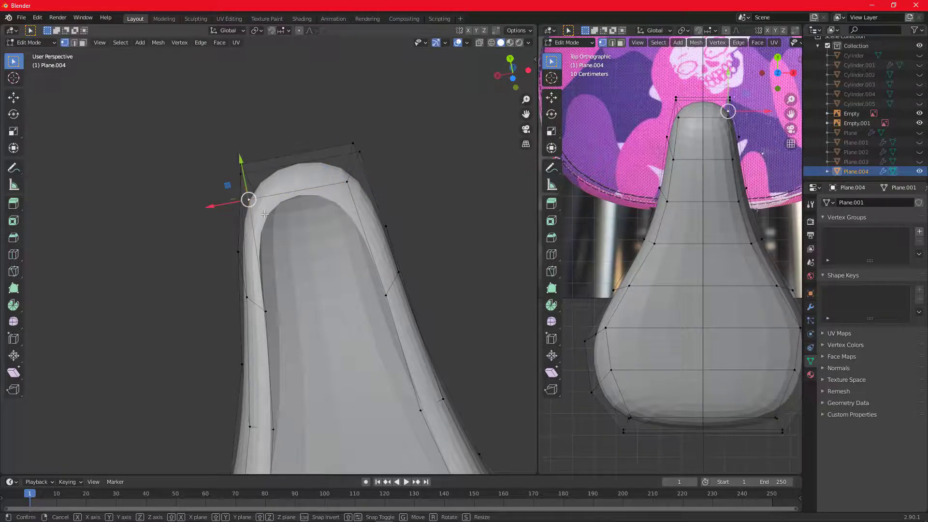
key(shift+v)
click(273, 214)
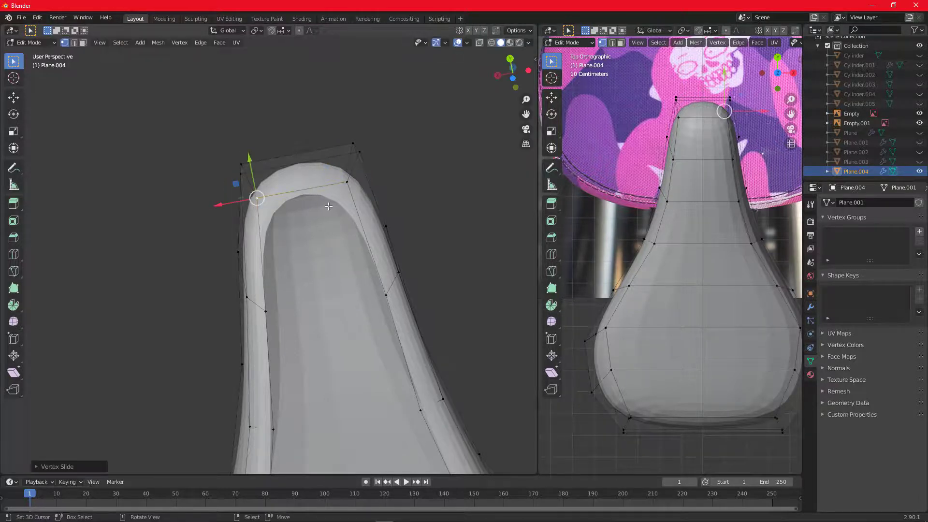
- Select the whole inner edge loop of the underside rim and extrude it in place
middle_drag(273, 214, 312, 239)
scroll(314, 182, down, 3)
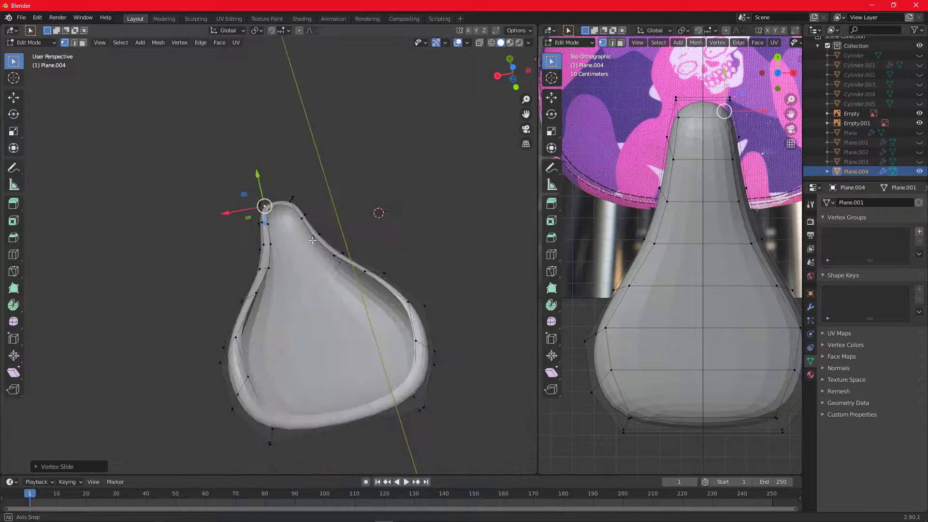
alt+right_click(269, 271)
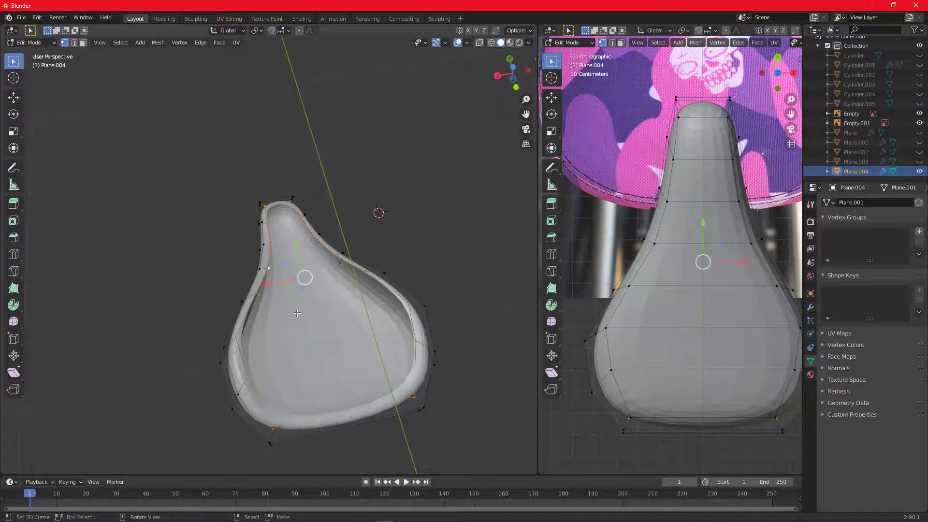
middle_drag(297, 314, 249, 411)
key(g)
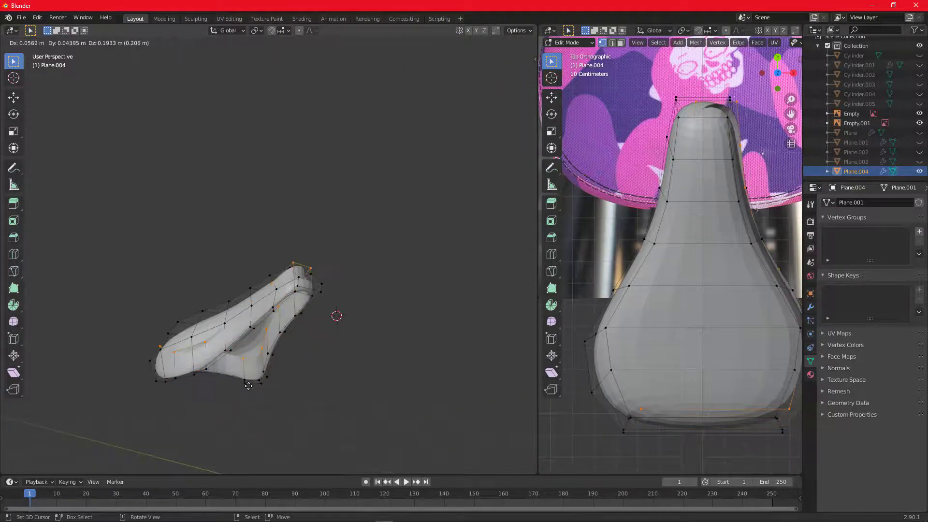
click(248, 386)
middle_drag(277, 370, 277, 358)
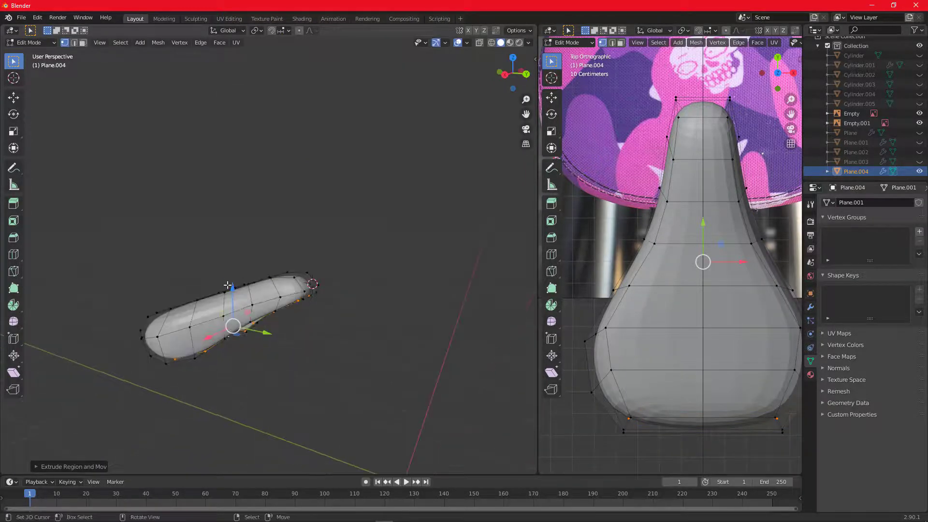
- Raise the extruded loop into the seat along the Z axis in two small moves
key(g)
key(z)
click(257, 302)
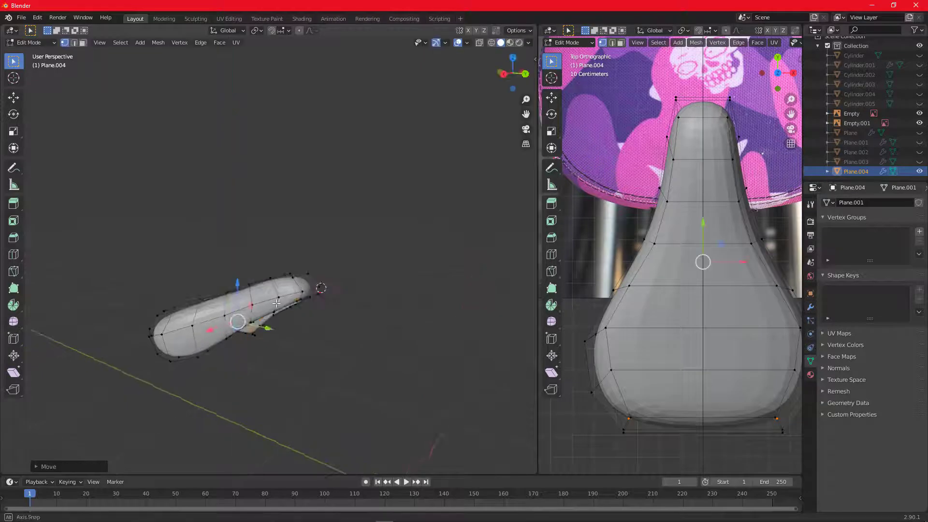
middle_drag(256, 302, 271, 356)
key(g)
key(z)
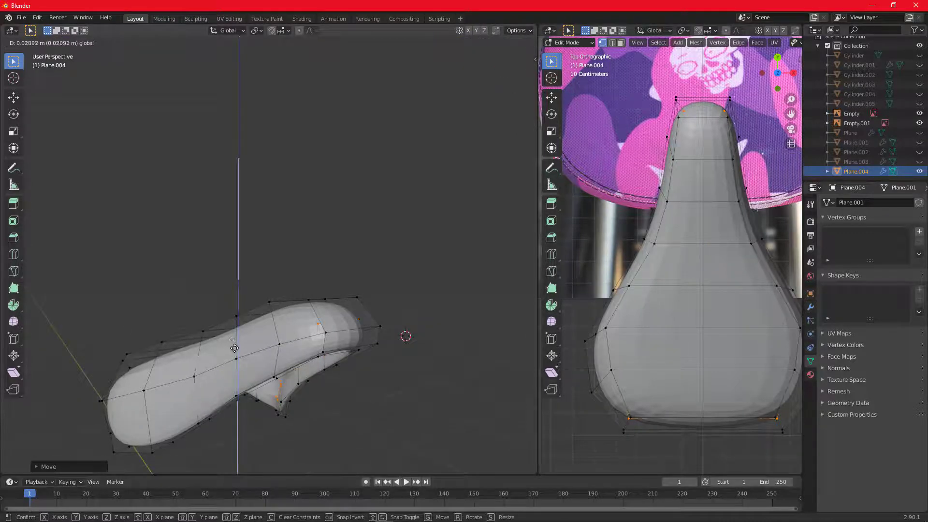
click(351, 366)
- In wireframe, deselect the two nose vertices of the extruded loop and raise the remaining vertices slightly along Z
mouse_move(351, 367)
middle_down()
mouse_move(353, 285)
mouse_move(415, 246)
mouse_move(287, 298)
mouse_move(388, 270)
middle_up()
key(z)
click(244, 300)
key(c)
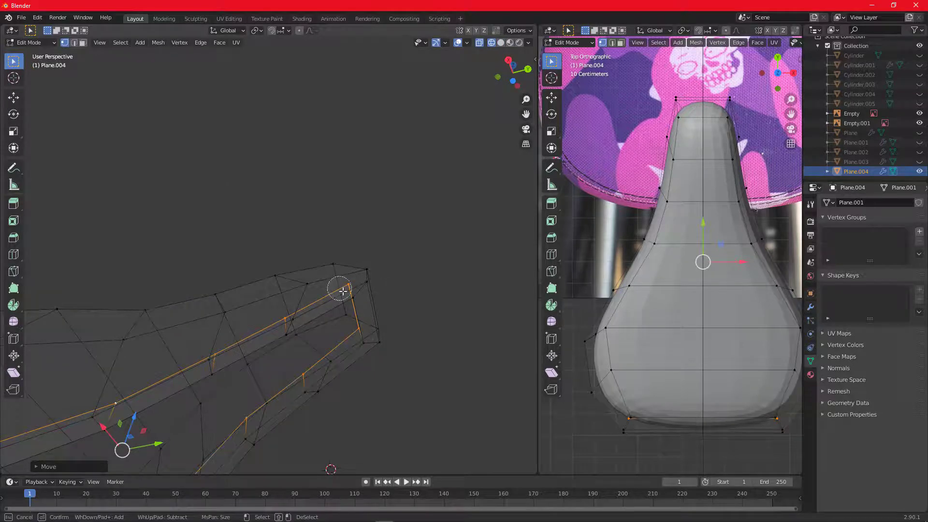
shift+drag(342, 291, 355, 337)
key(Escape)
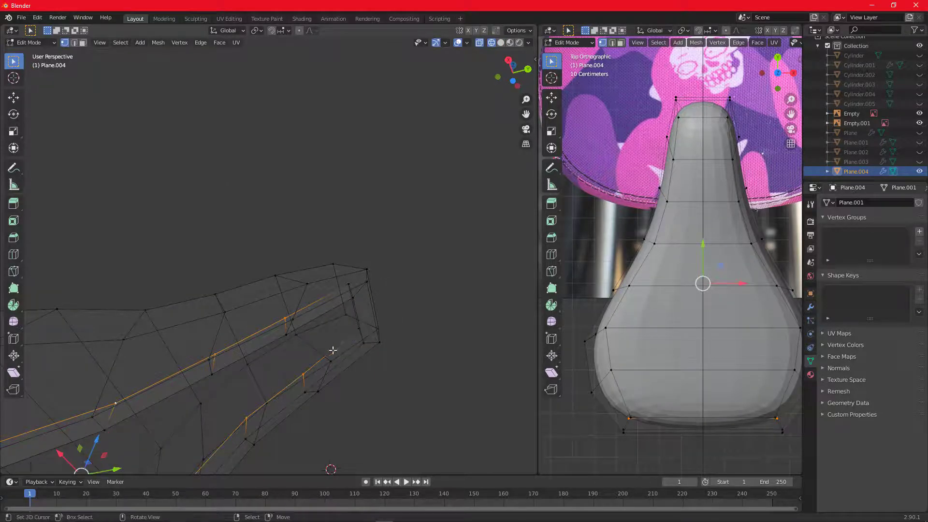
middle_drag(331, 350, 340, 371)
scroll(314, 335, down, 2)
middle_drag(315, 335, 309, 357)
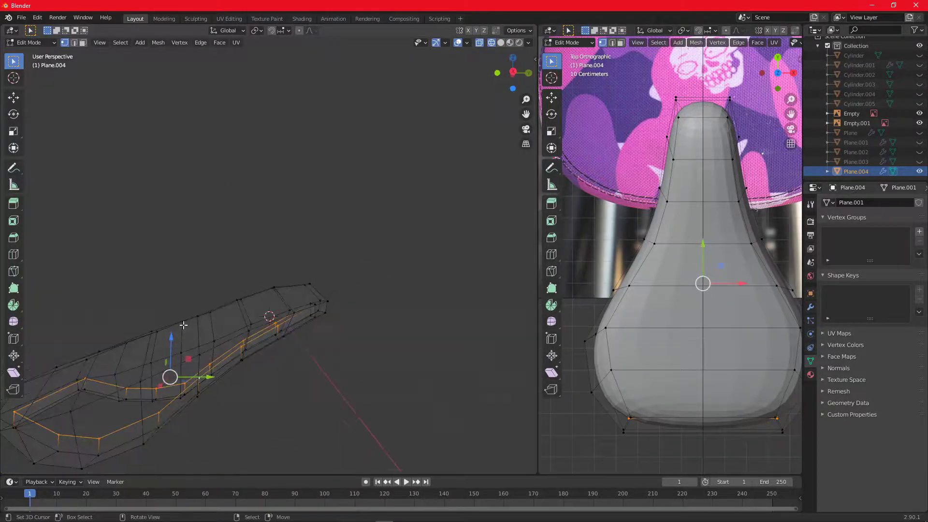
drag(173, 340, 171, 333)
- Reselect the full inner loop, return to solid shading, extrude it in place and scale the new loop inward
middle_drag(223, 348, 324, 297)
middle_drag(252, 239, 369, 312)
alt+right_click(374, 327)
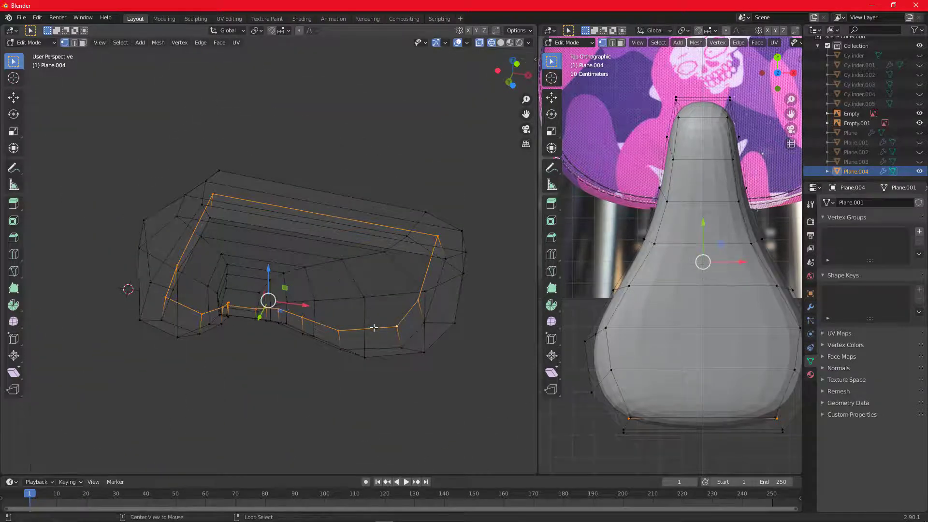
middle_drag(311, 322, 302, 323)
key(z)
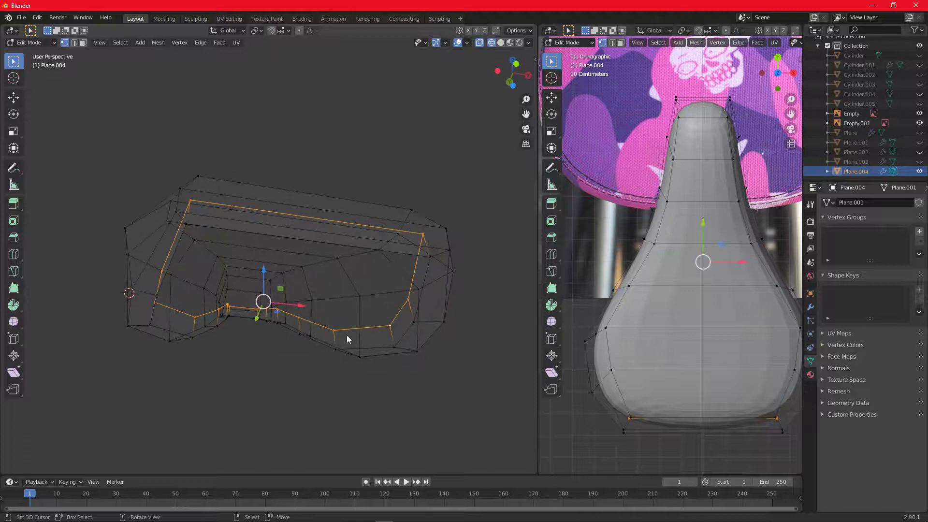
key(z)
click(428, 337)
mouse_move(427, 338)
middle_down()
mouse_move(329, 308)
mouse_move(363, 315)
mouse_move(431, 362)
middle_up()
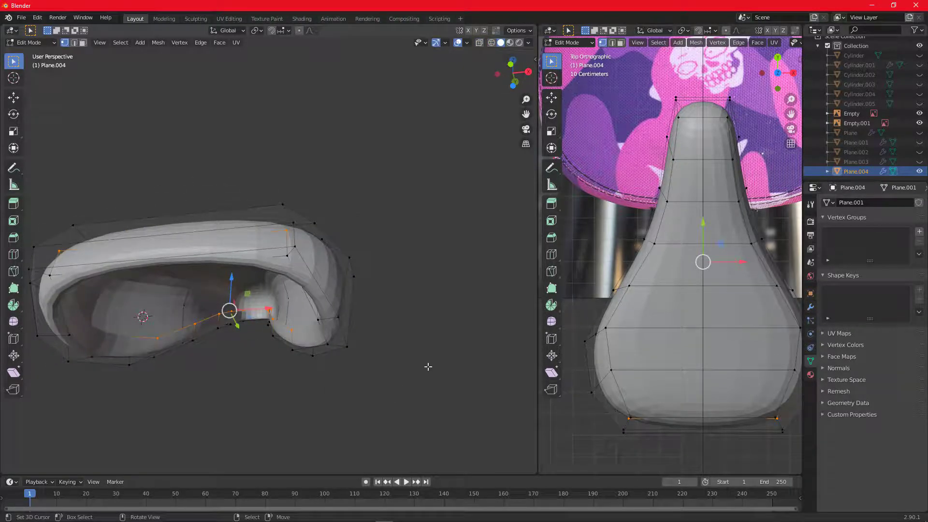
key(e)
right_click(432, 376)
key(s)
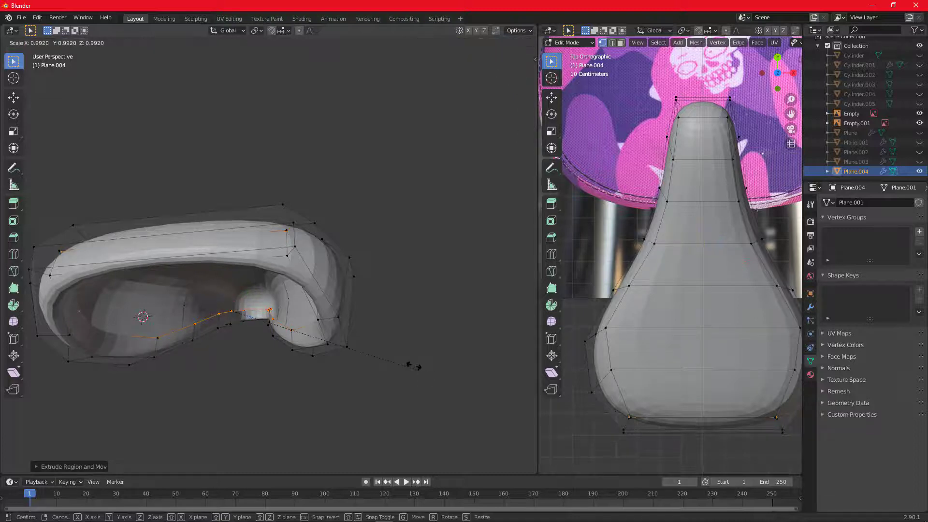
click(350, 334)
- Extrude the innermost loop again in place and scale it inward to about 0.7, then inspect the seat from above
middle_drag(350, 334, 254, 294)
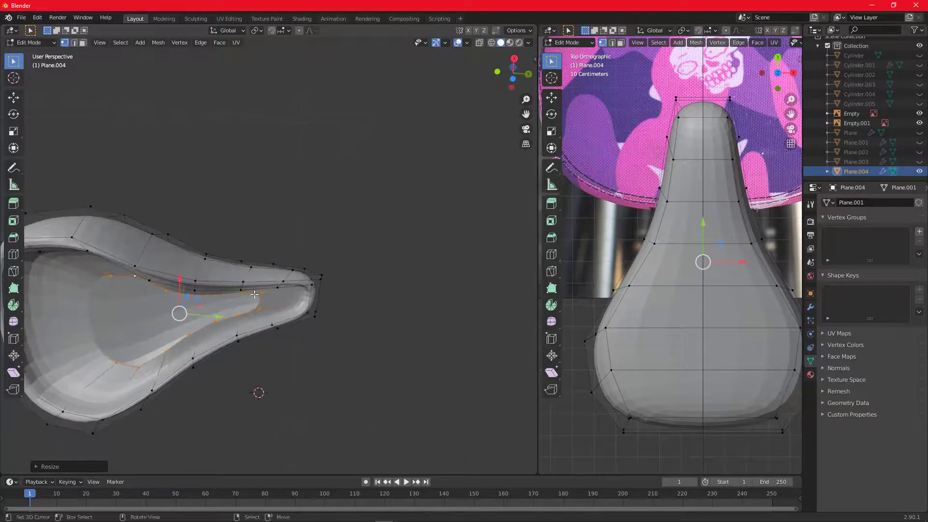
key(e)
right_click(284, 356)
key(s)
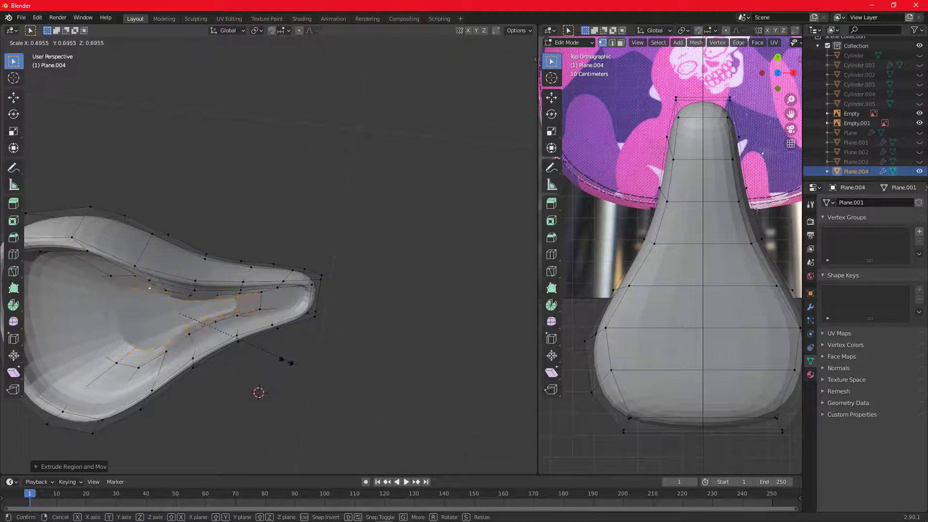
click(284, 360)
mouse_move(284, 361)
middle_down()
mouse_move(300, 428)
mouse_move(276, 407)
mouse_move(278, 356)
middle_up()
middle_drag(287, 335, 352, 395)
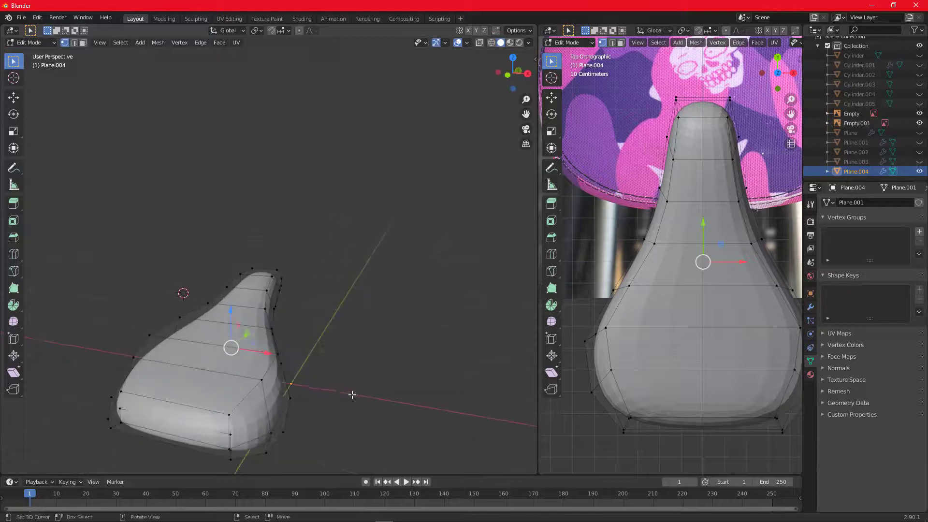
- Leave Edit Mode, apply Shade Smooth to the seat and check its underside
key(Tab)
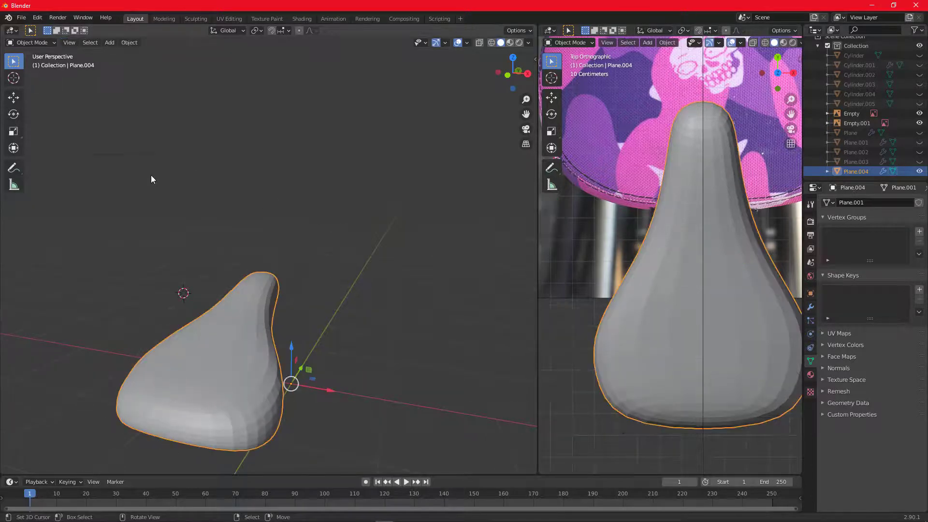
key(w)
click(138, 186)
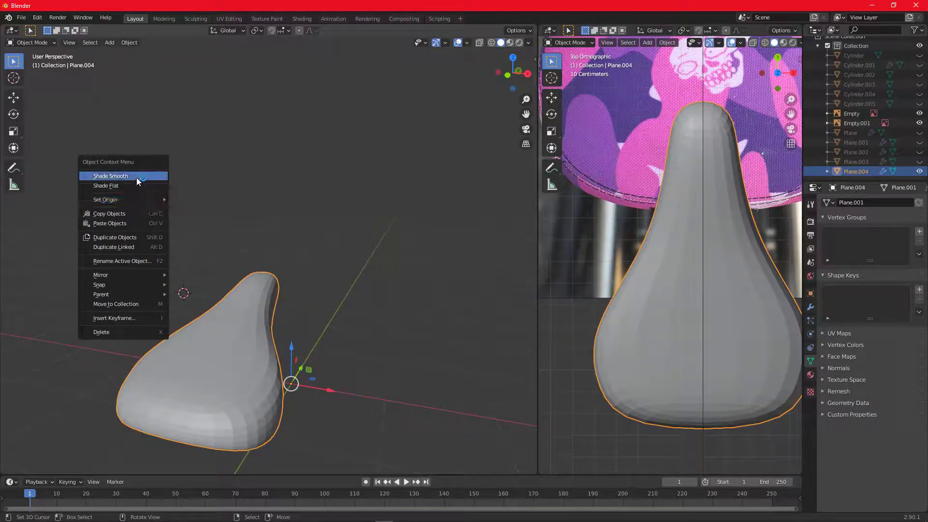
click(137, 177)
middle_drag(270, 208, 261, 261)
- Add a loop cut around the seat's lower edge and slide it toward the rim by a factor of about -0.61
key(Tab)
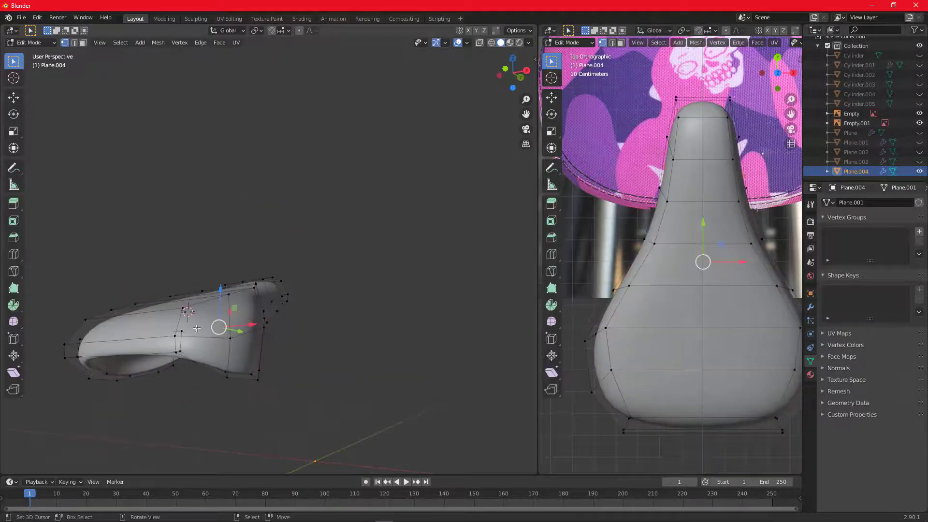
middle_drag(198, 340, 249, 320)
scroll(266, 313, up, 4)
scroll(257, 310, down, 5)
key(ctrl+r)
click(218, 321)
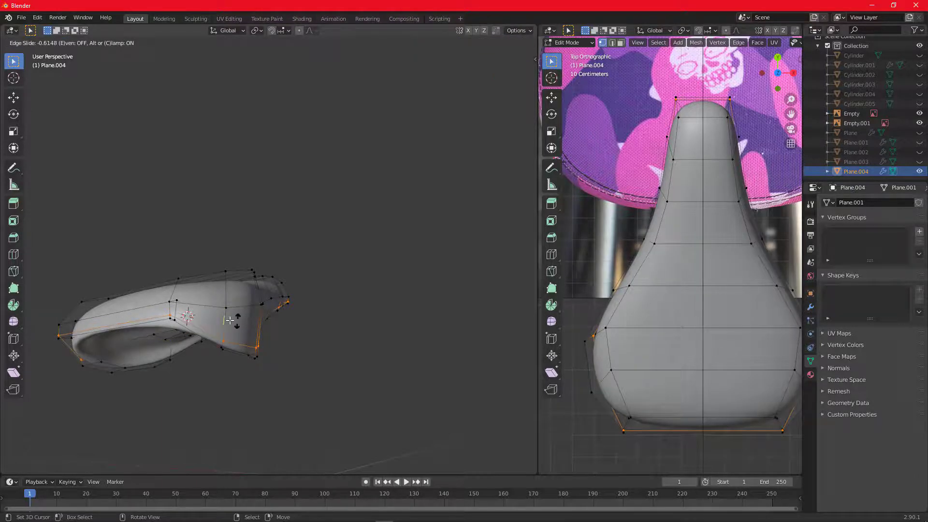
click(230, 321)
middle_drag(230, 321, 183, 355)
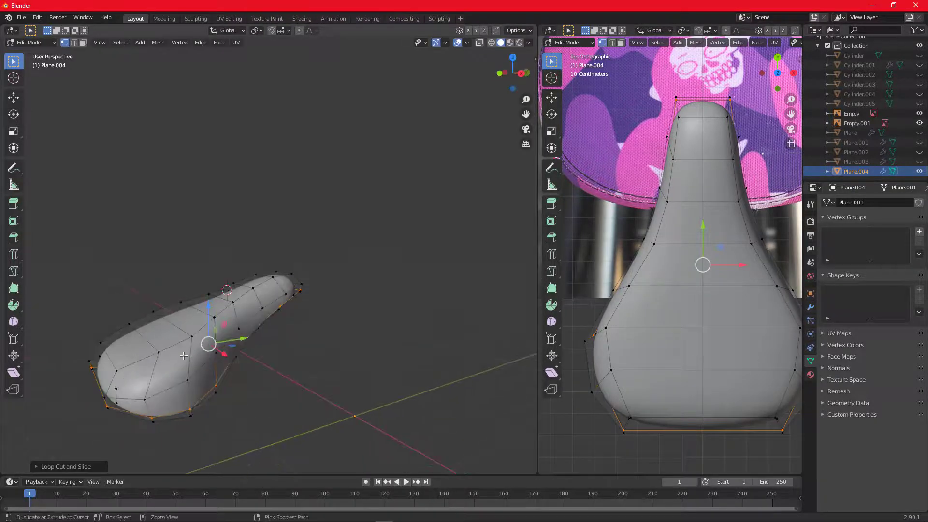
- Try a loop cut running across the back of the seat, slid toward the rear edge, and compare the smoothed shape
key(ctrl+r)
click(127, 378)
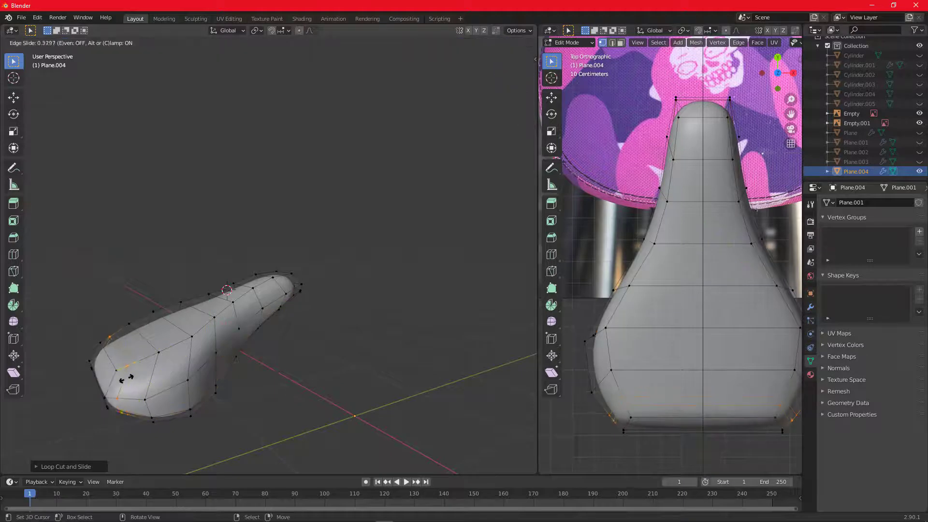
click(143, 378)
middle_drag(142, 378, 220, 367)
key(Tab)
key(Tab)
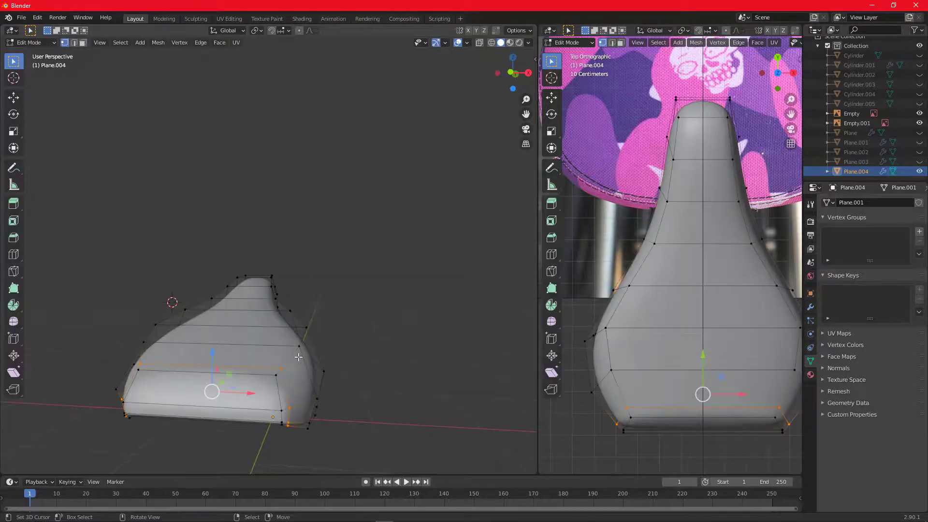
key(Tab)
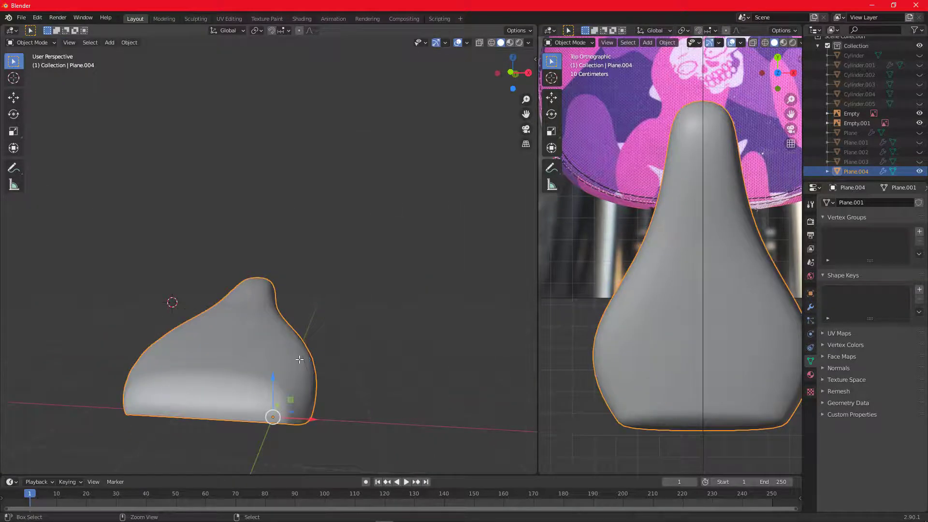
key(Tab)
alt+click(300, 360)
- Examine the smoothed seat and its lower rim in Object Mode, from below and against the side reference photo
middle_drag(314, 366, 242, 341)
key(Tab)
scroll(286, 358, up, 3)
key(Tab)
scroll(284, 328, down, 1)
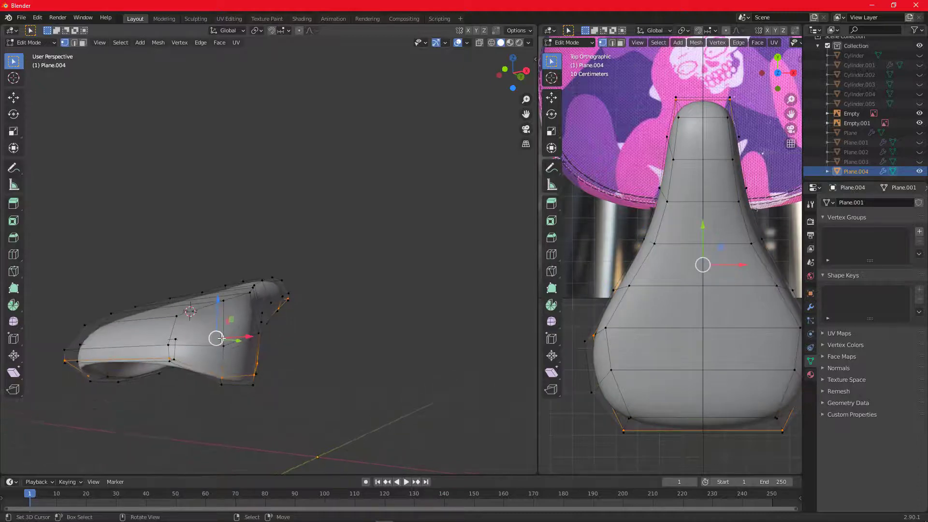
key(Tab)
key(Tab)
key(Tab)
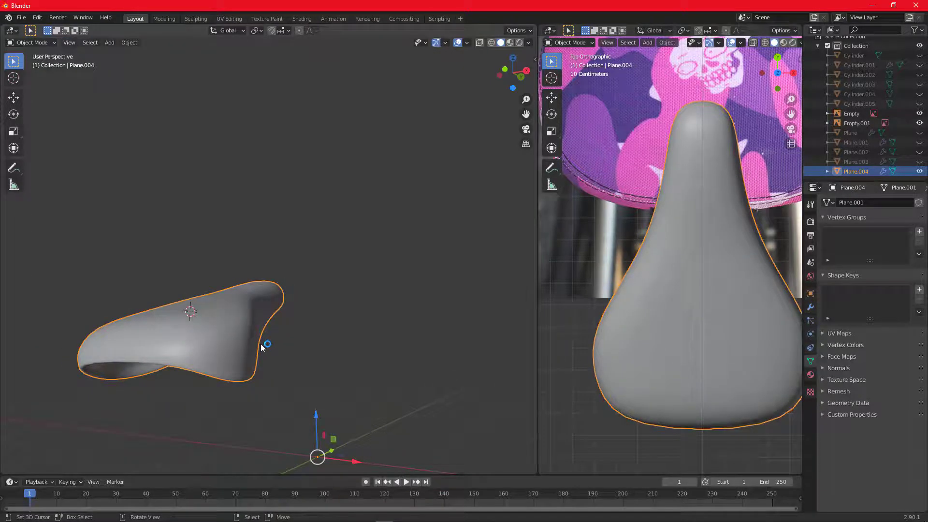
key(KP_3)
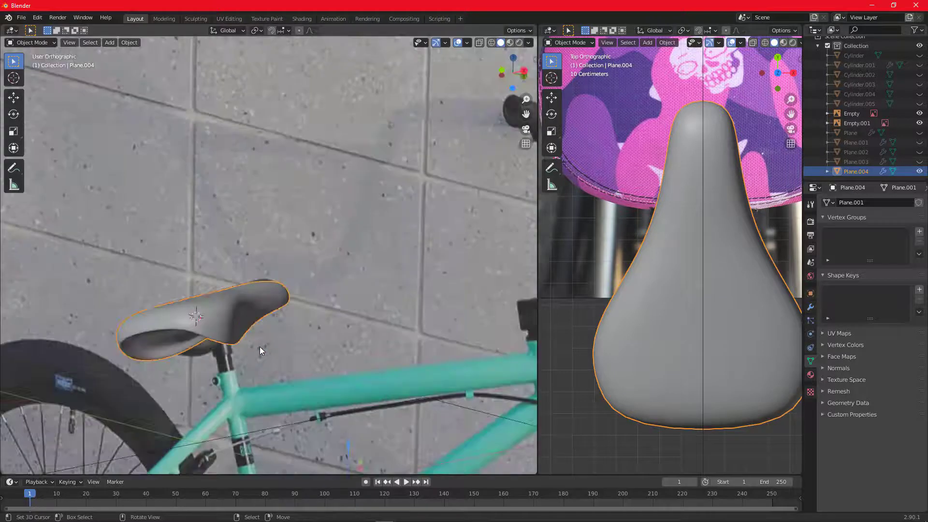
shift+middle_drag(228, 326, 264, 265)
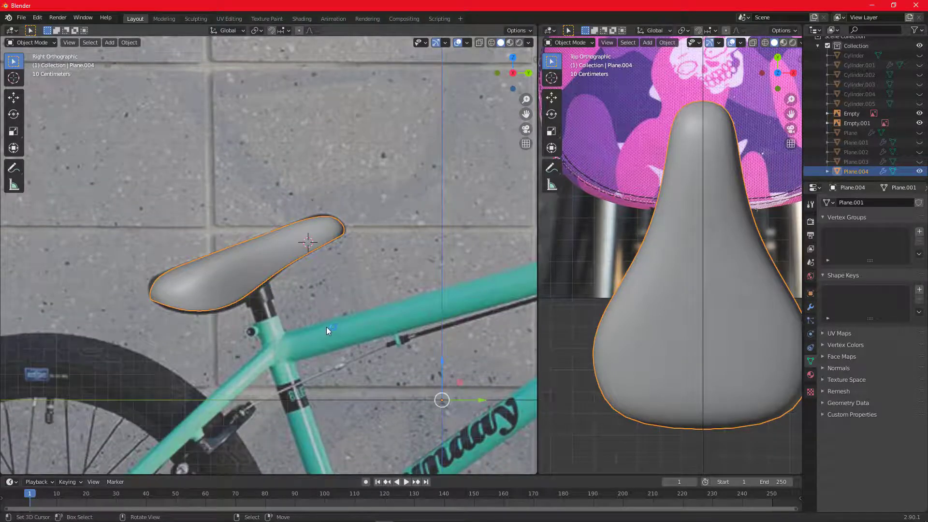
- Unhide all the hidden bike parts around the seat
key(alt+h)
shift+middle_drag(324, 324, 301, 251)
scroll(264, 283, down, 3)
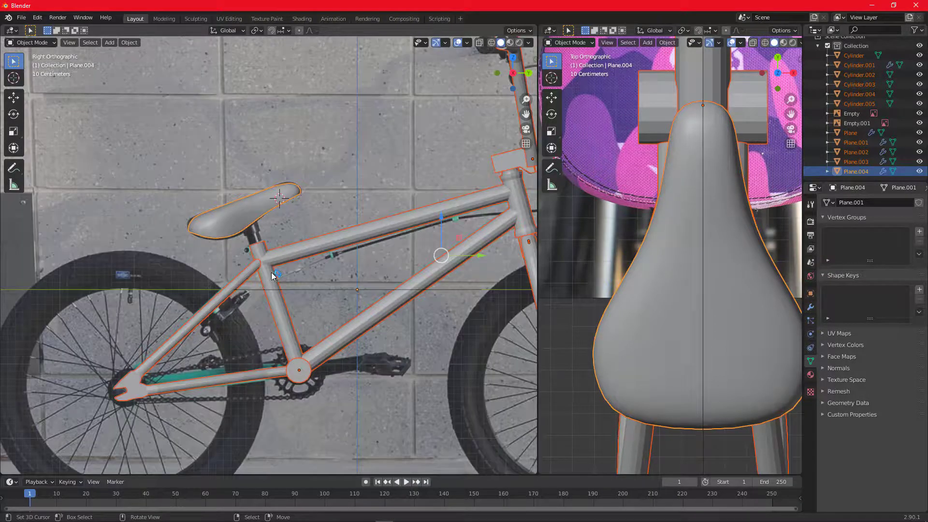
- Open the bike frame mesh for editing and select the rim loop at the open end of the seat tube below the seat
scroll(266, 271, up, 5)
click(272, 271)
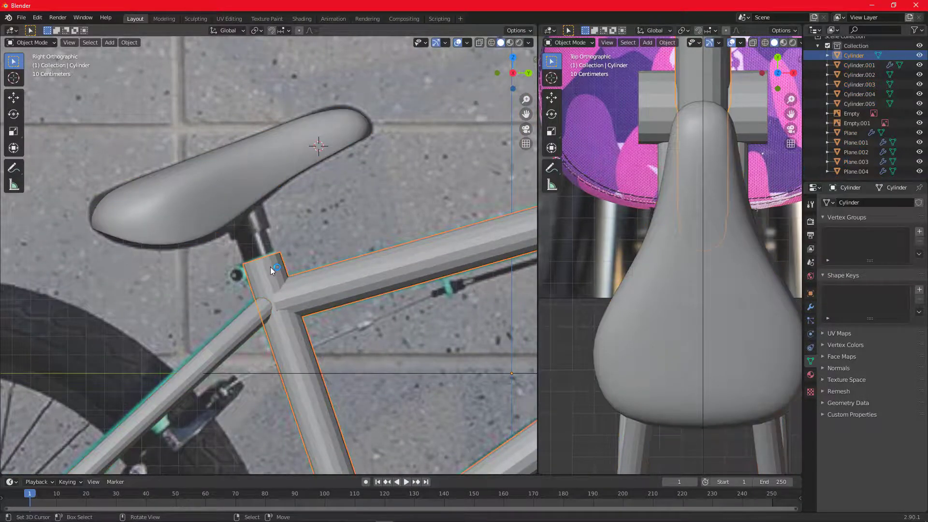
scroll(323, 303, up, 1)
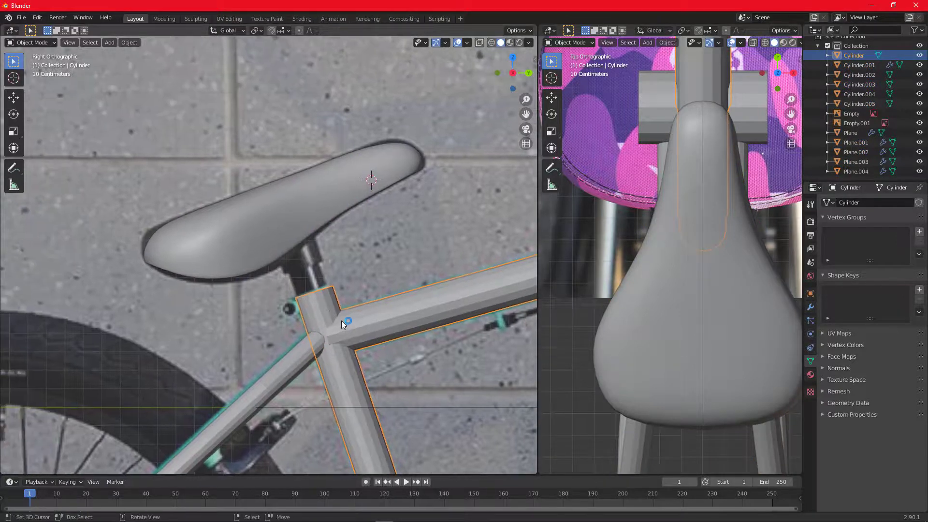
scroll(342, 319, up, 5)
key(Tab)
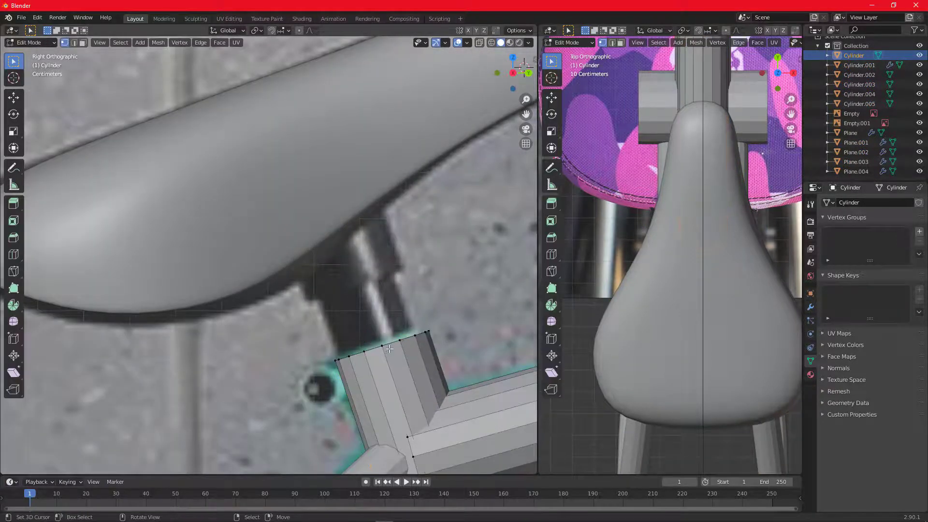
middle_drag(389, 348, 304, 285)
alt+click(309, 295)
key(KP_5)
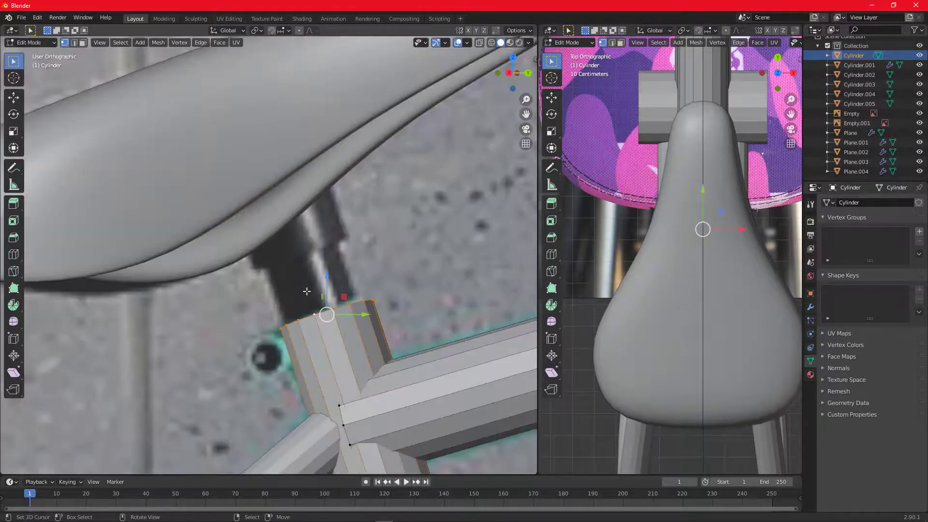
key(KP_3)
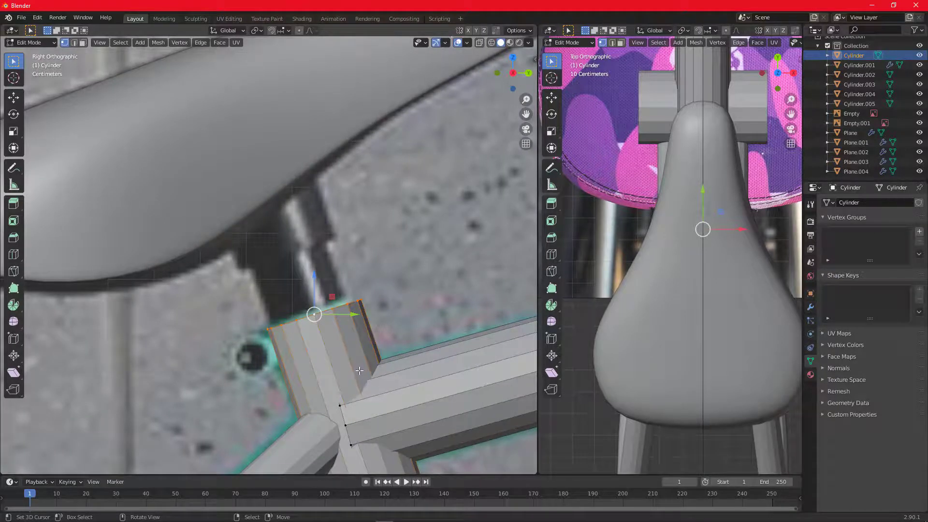
- Inset the seat tube's top face slightly to leave a thin outer ring
key(i)
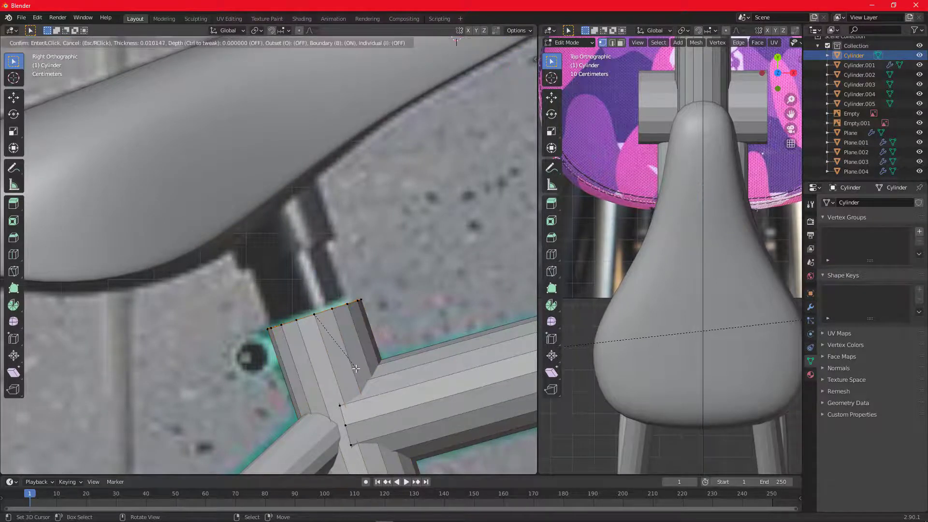
right_click(354, 366)
mouse_move(354, 358)
middle_down()
mouse_move(385, 364)
mouse_move(365, 363)
middle_up()
key(i)
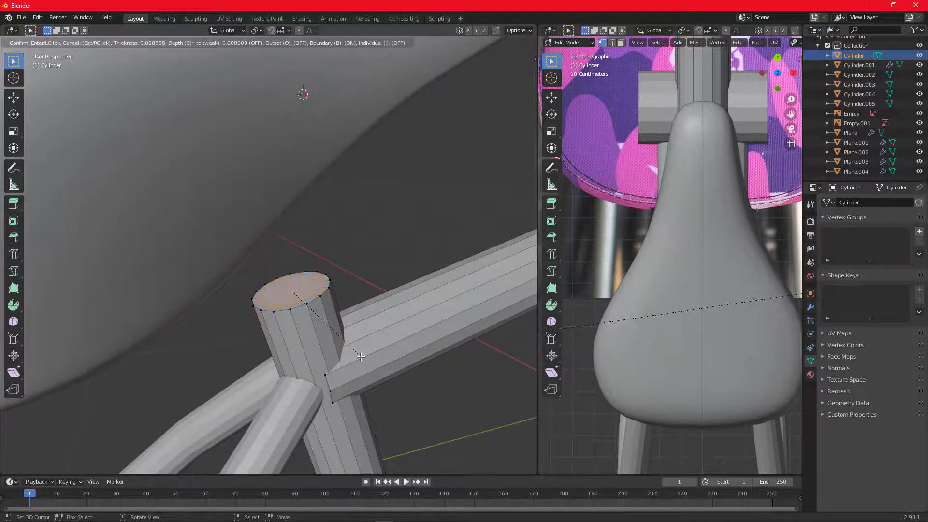
click(366, 343)
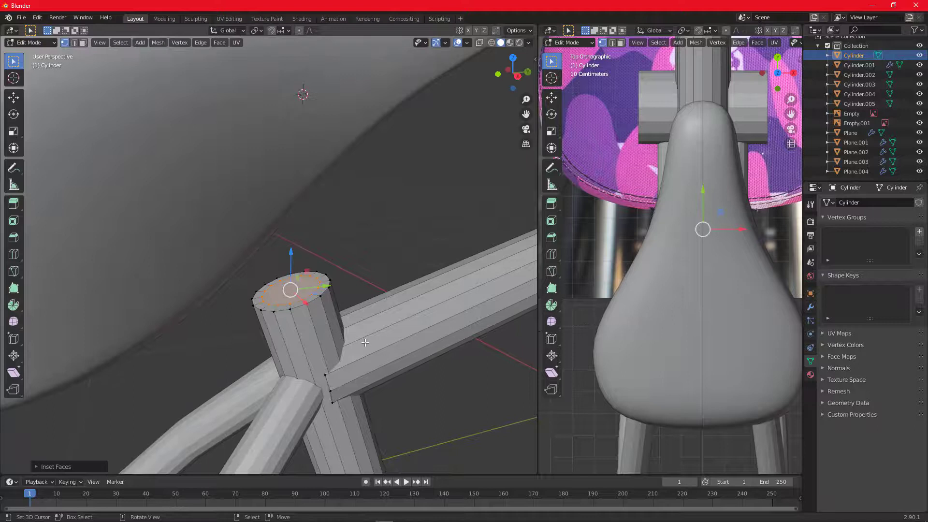
- In the right side view, extrude the inset face about 0.13 m along its normal to start the seat post
key(KP_3)
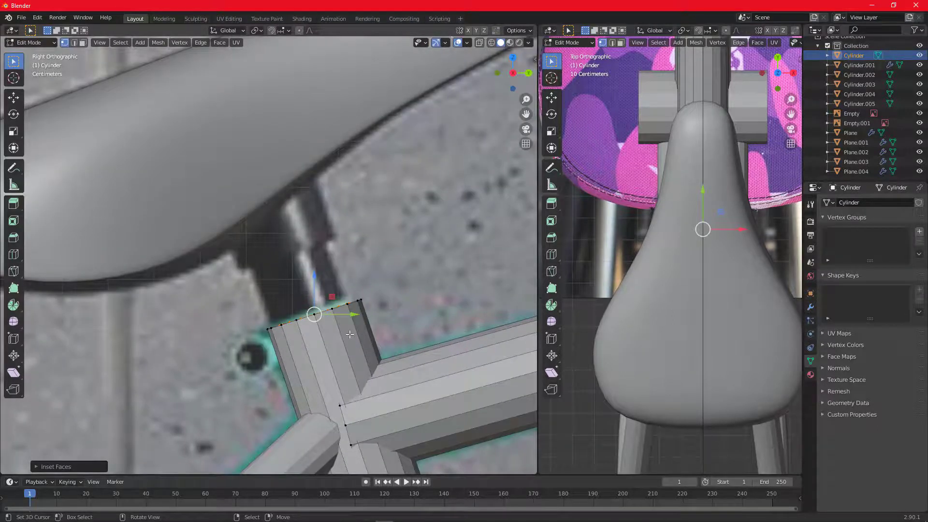
key(e)
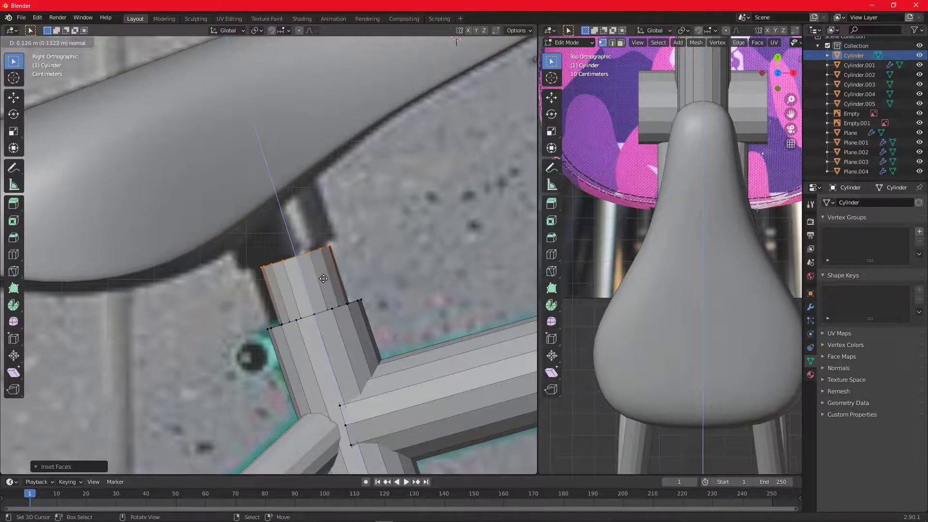
click(322, 278)
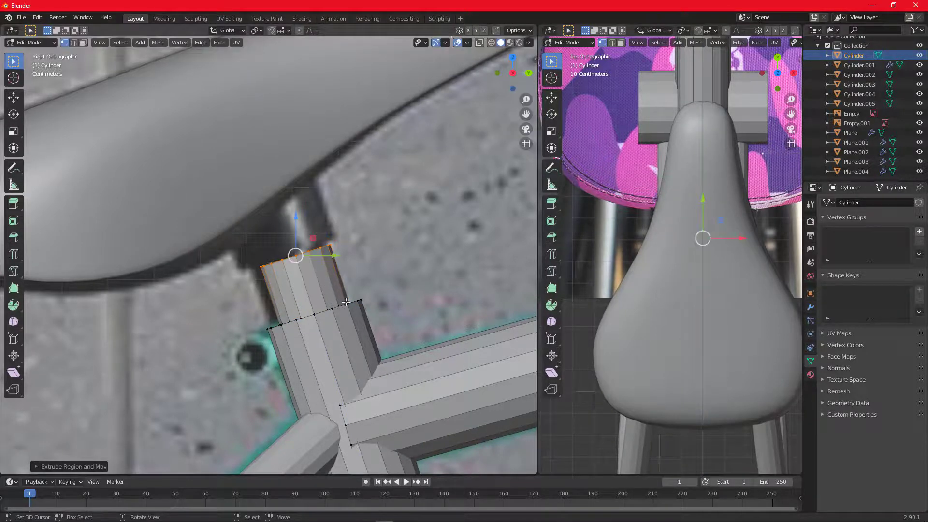
- Extrude the seat post's top face in place and scale it up to about 1.24 to form a wider collar
key(e)
right_click(346, 303)
key(s)
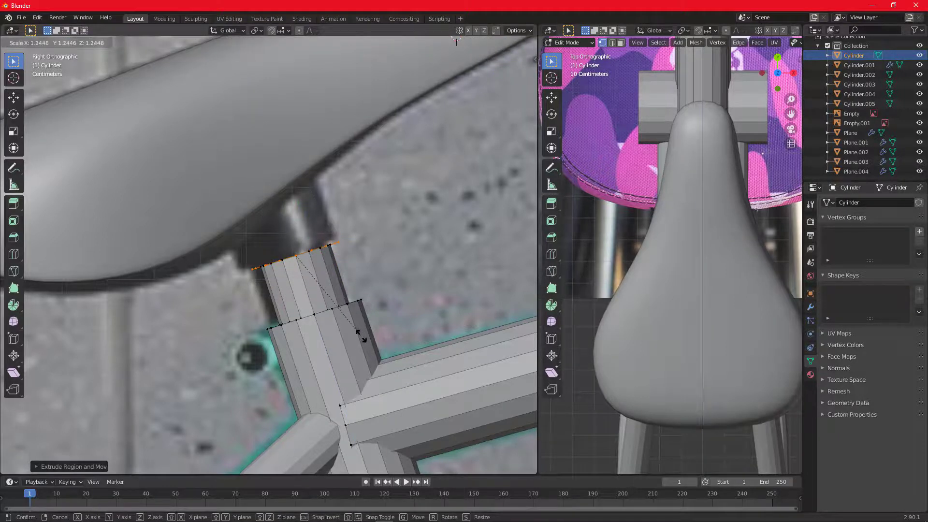
click(360, 335)
- Extrude the widened collar face about 0.26 m along its normal so the seat post reaches into the seat
key(e)
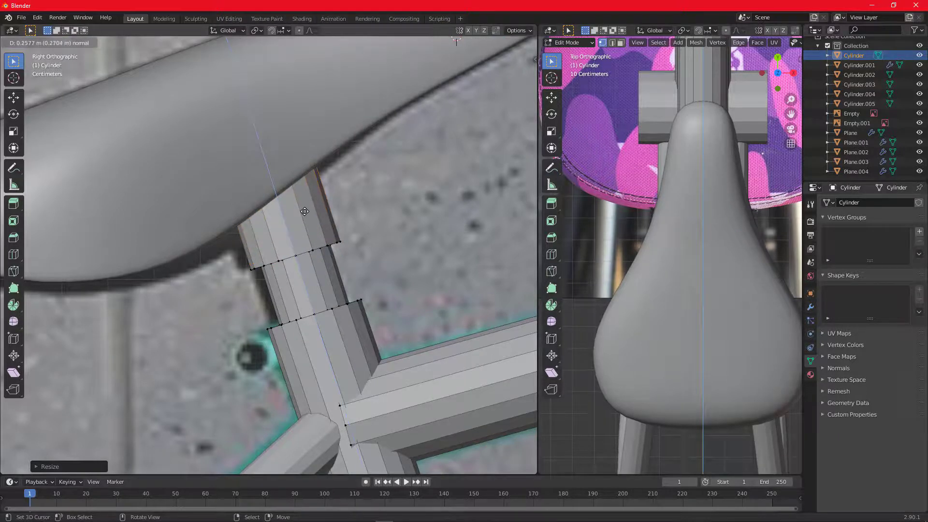
click(305, 212)
middle_drag(424, 72, 347, 238)
key(KP_3)
- Show the frame's modifier properties and examine the whole frame with the new seat post from the side and in perspective
scroll(341, 162, down, 6)
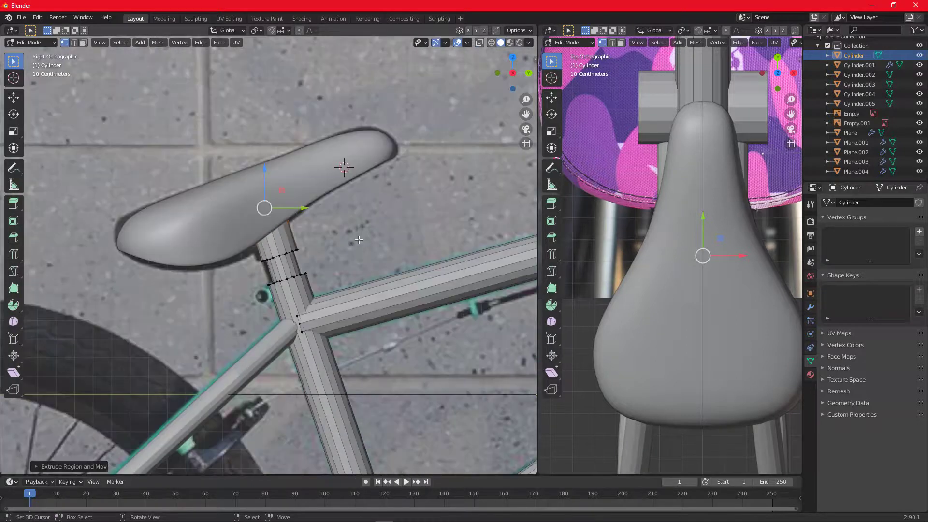
scroll(378, 248, up, 1)
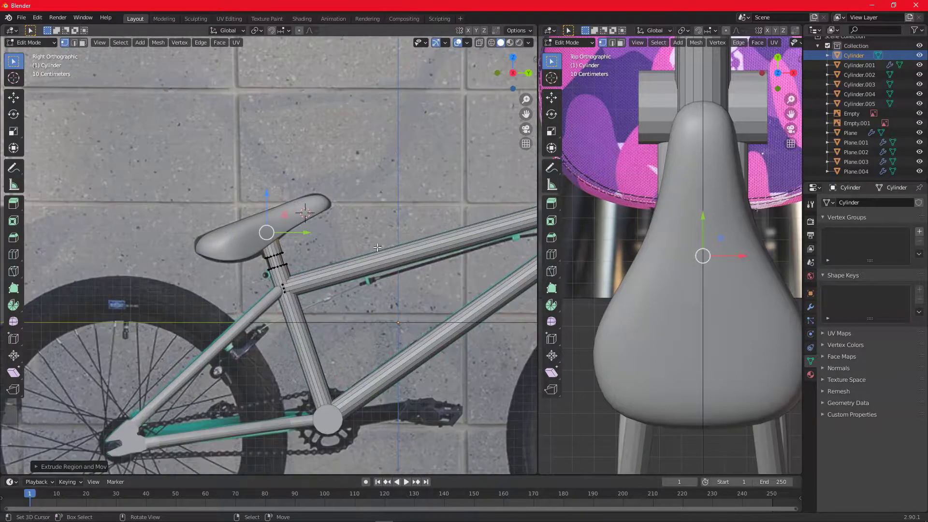
scroll(372, 251, up, 1)
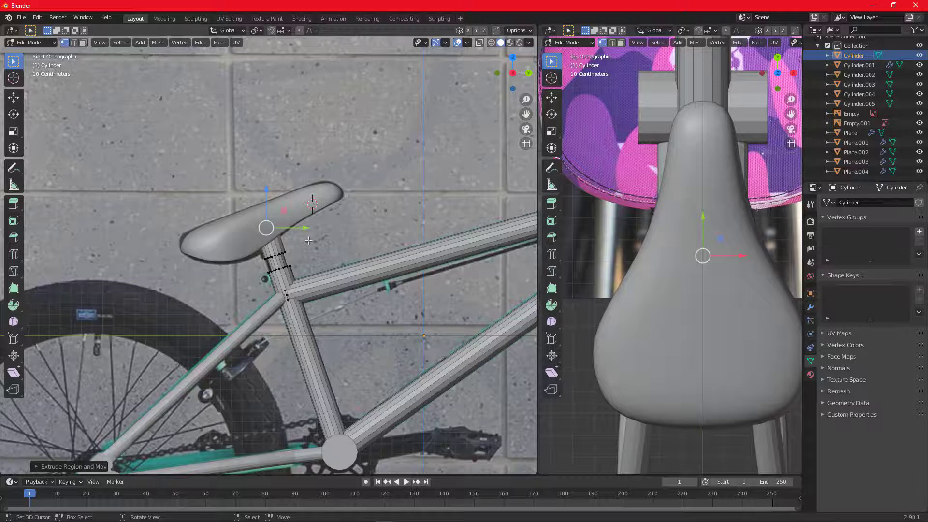
click(811, 306)
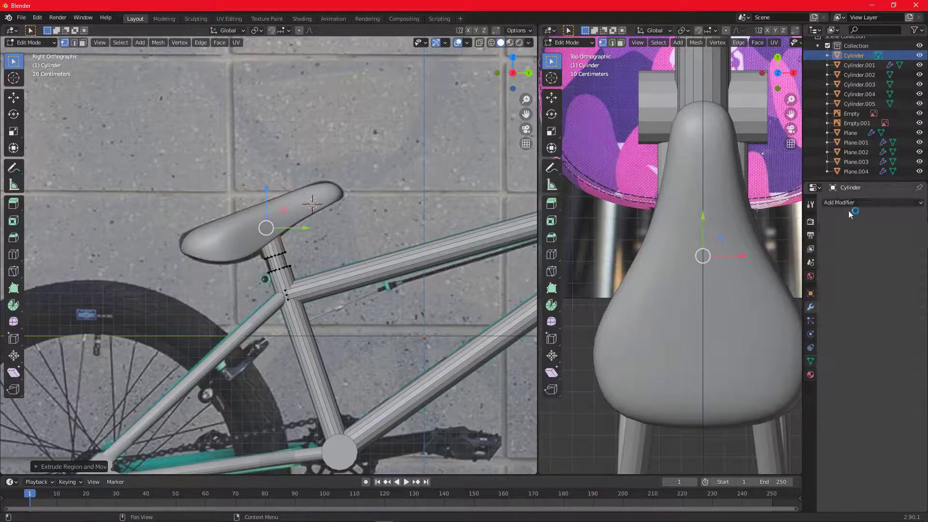
middle_drag(401, 281, 417, 243)
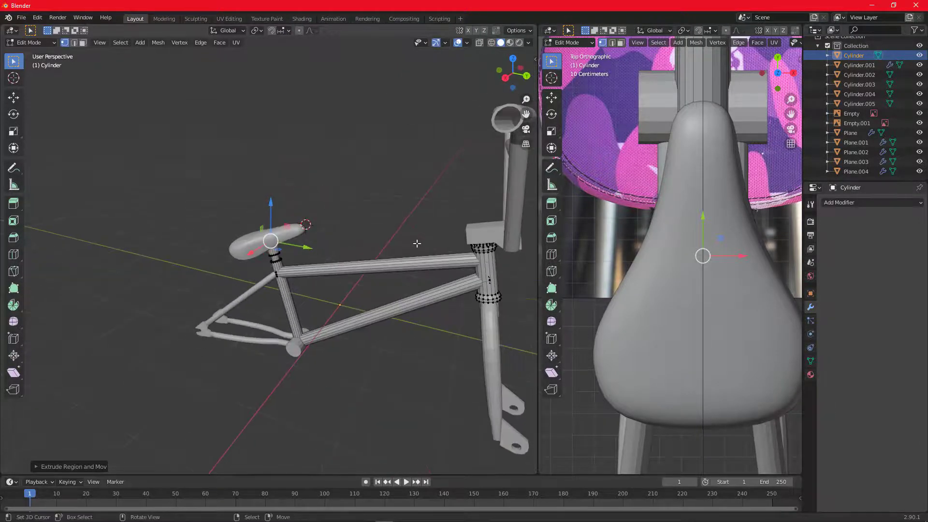